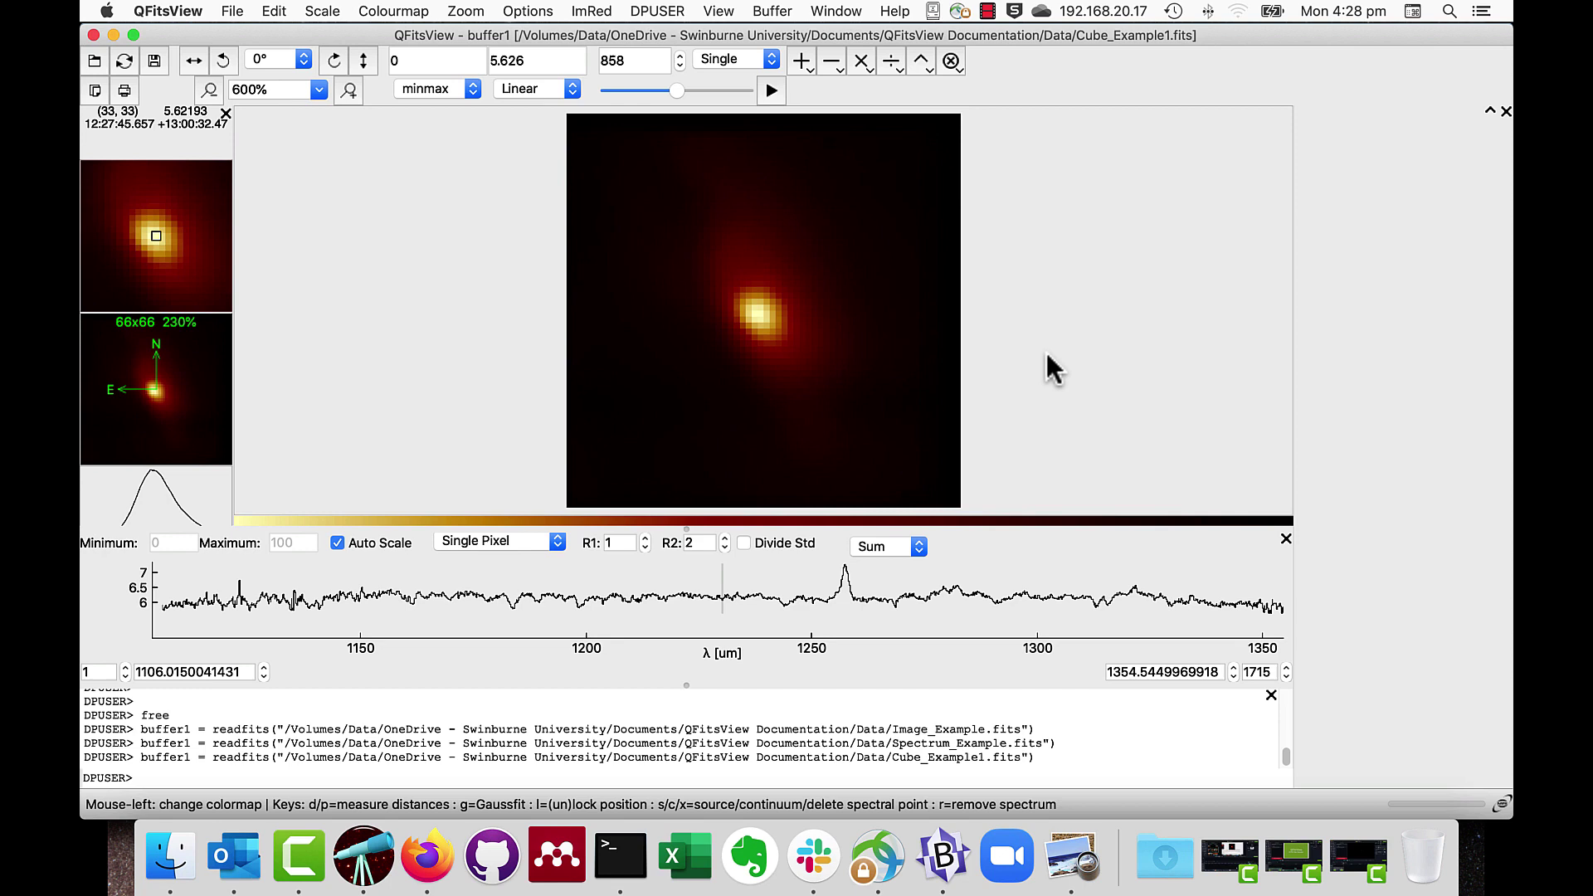
Step: Copy the star's single-pixel spectrum from Cube_Example1 into a new buffer
{"action": "right_click", "coordinate": [750, 315]}
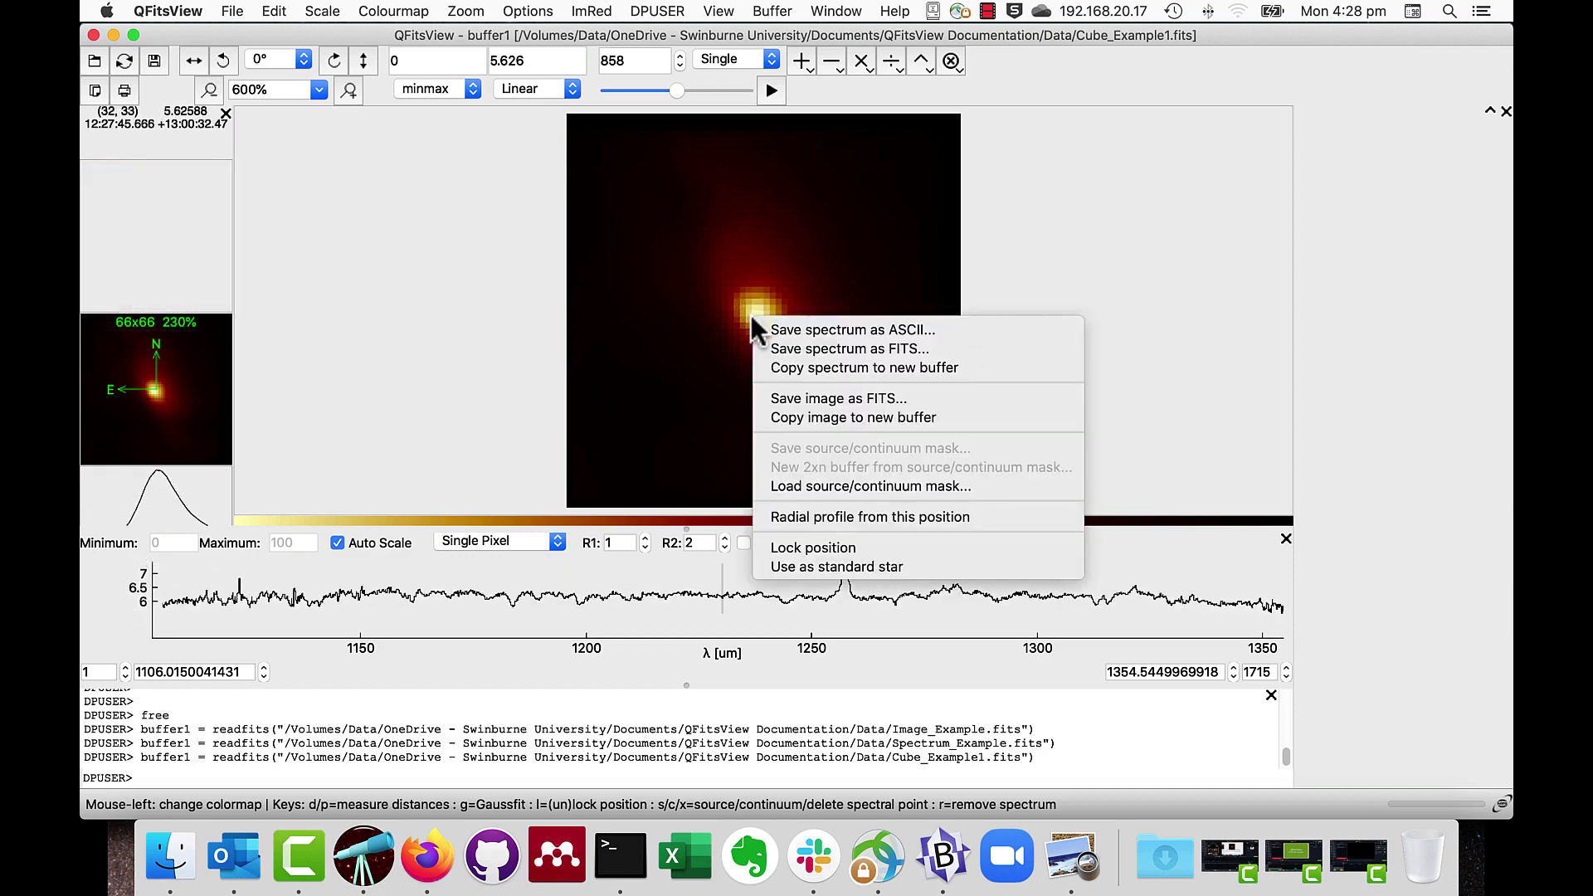
{"action": "left_click", "coordinate": [773, 364]}
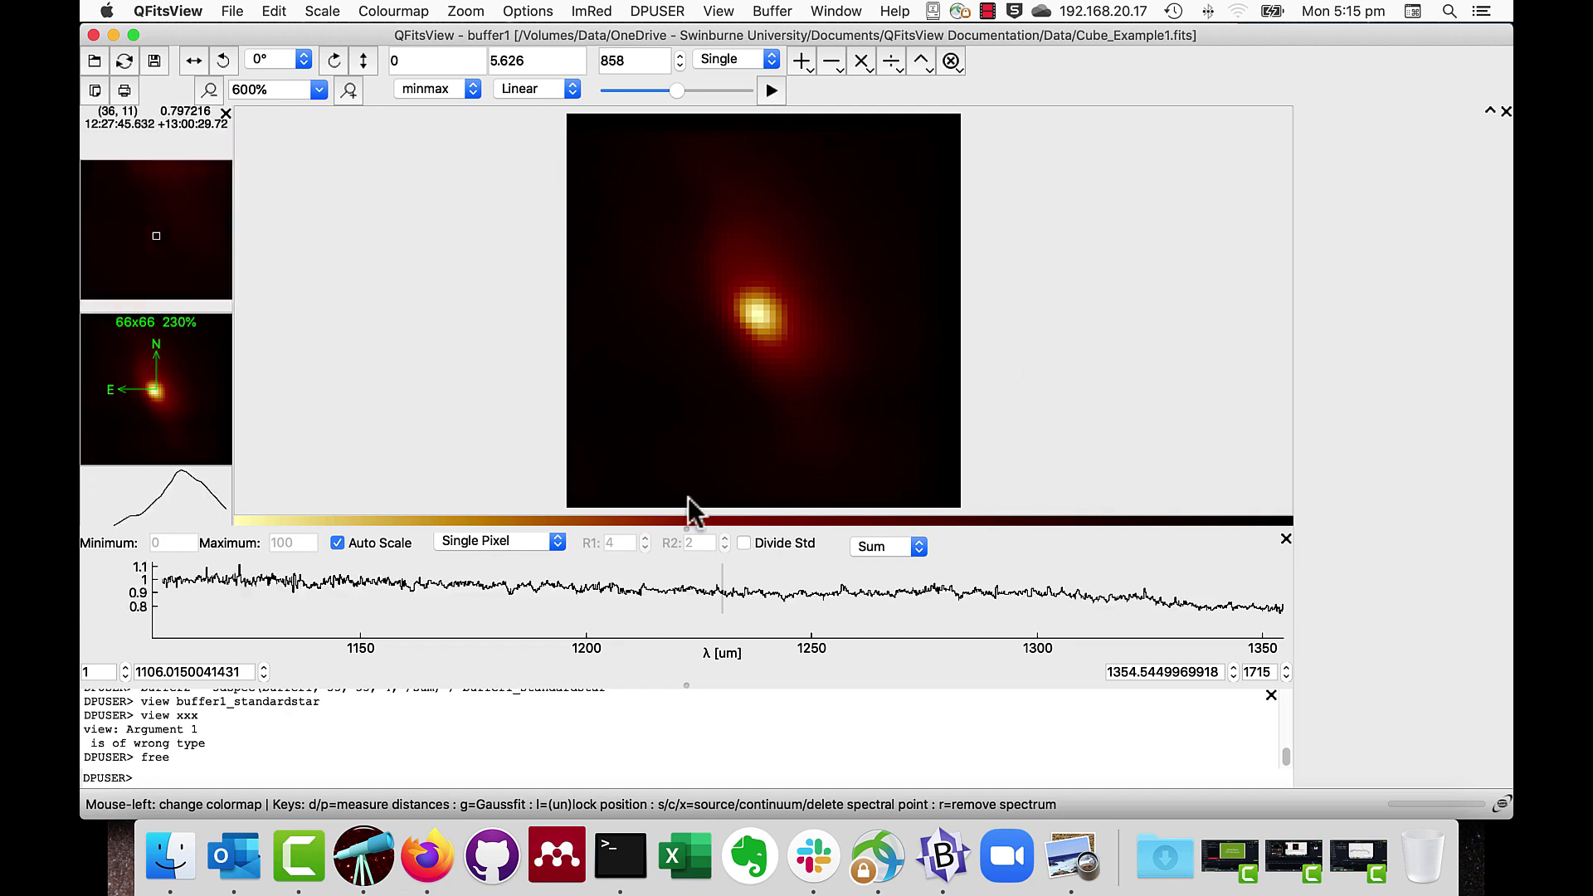
Step: Set the spectrum aperture to Circular with radius R1 = 4
{"action": "left_click", "coordinate": [559, 541]}
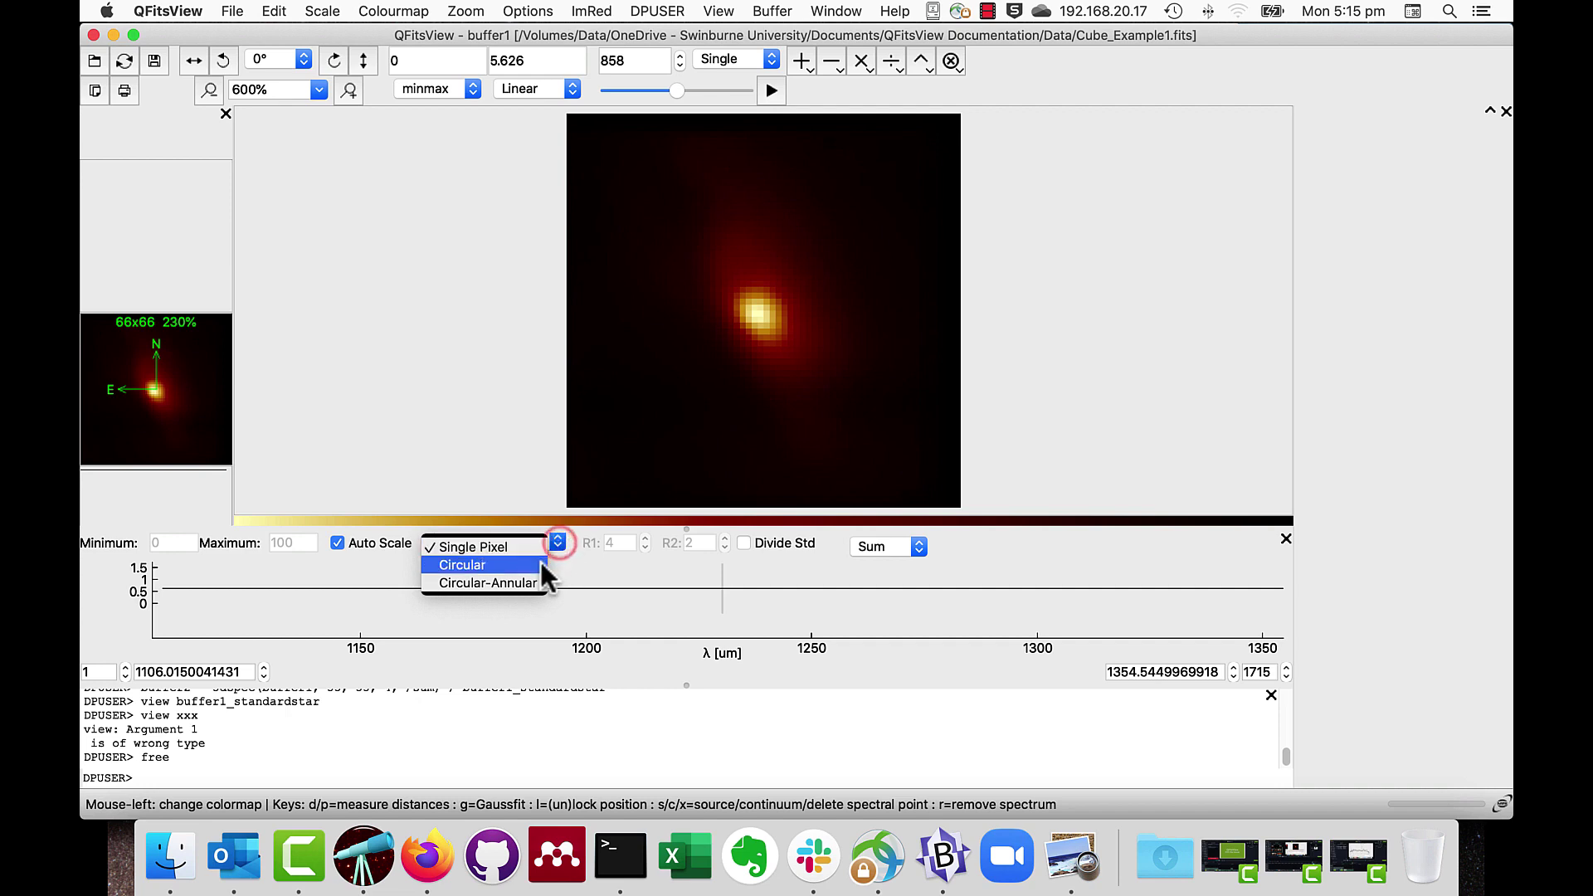
{"action": "left_click", "coordinate": [540, 562]}
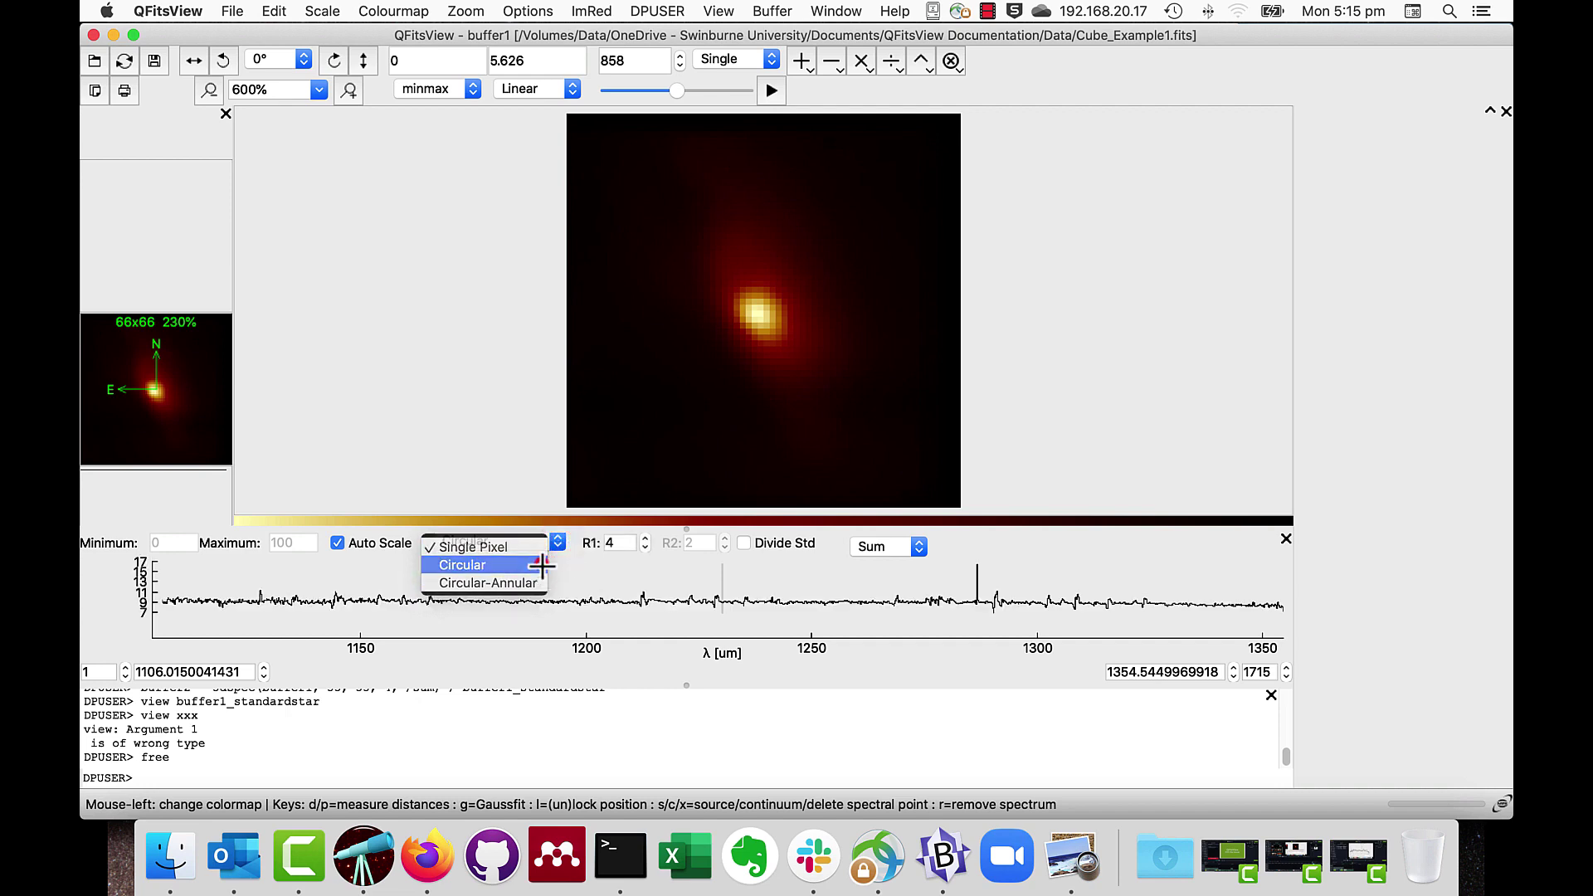
{"action": "left_click", "coordinate": [644, 546]}
{"action": "left_click", "coordinate": [644, 539]}
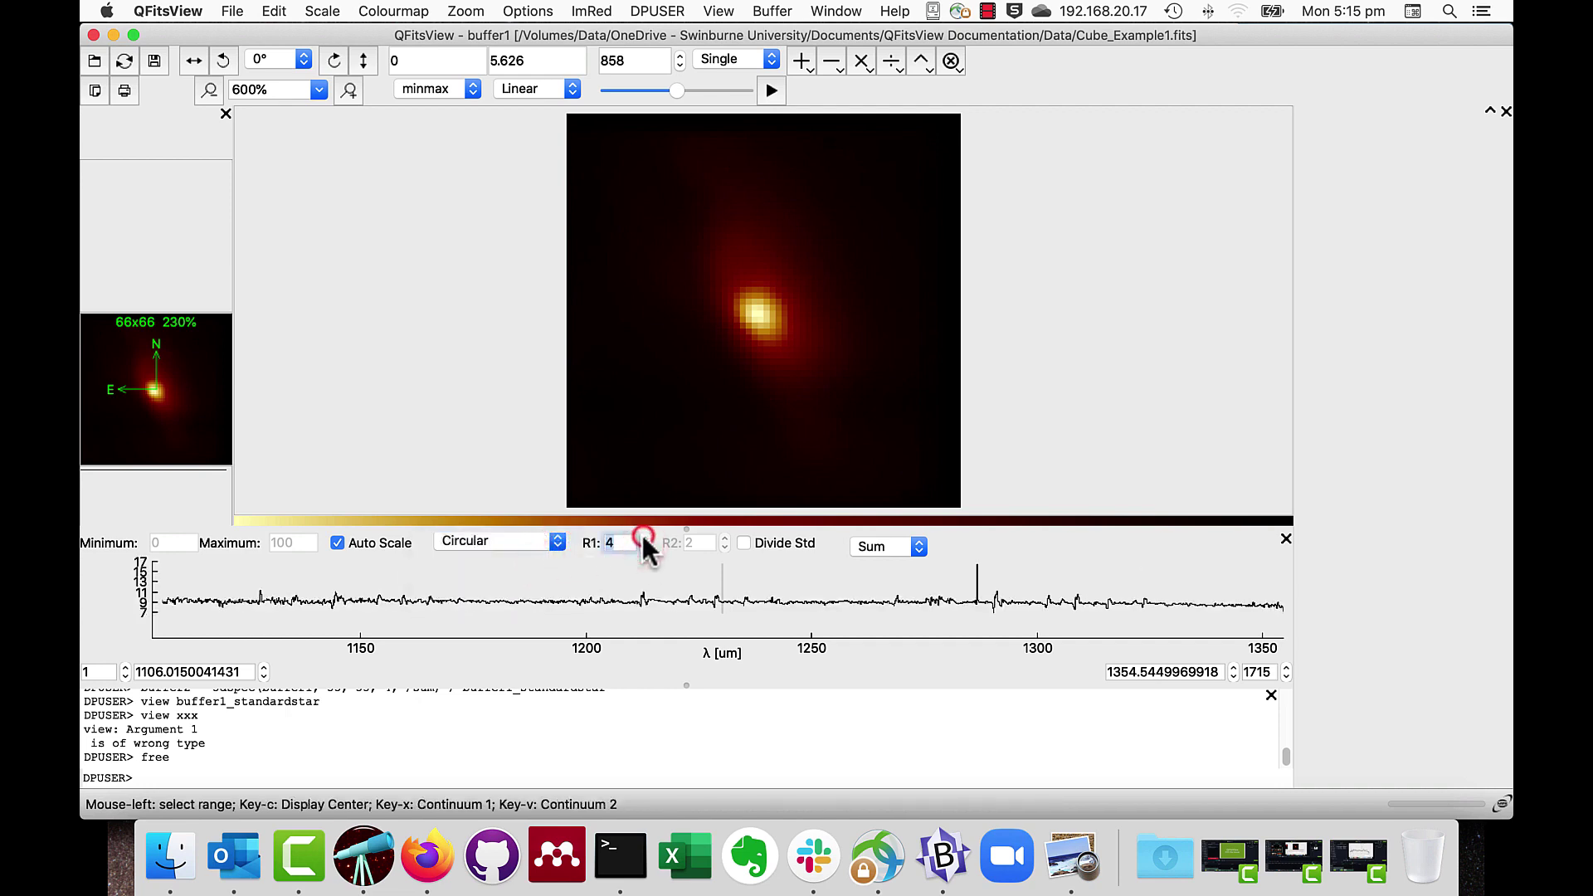
Step: Copy the star's circular-aperture spectrum to buffer2 and return to the buffer1 cube
{"action": "right_click", "coordinate": [756, 319]}
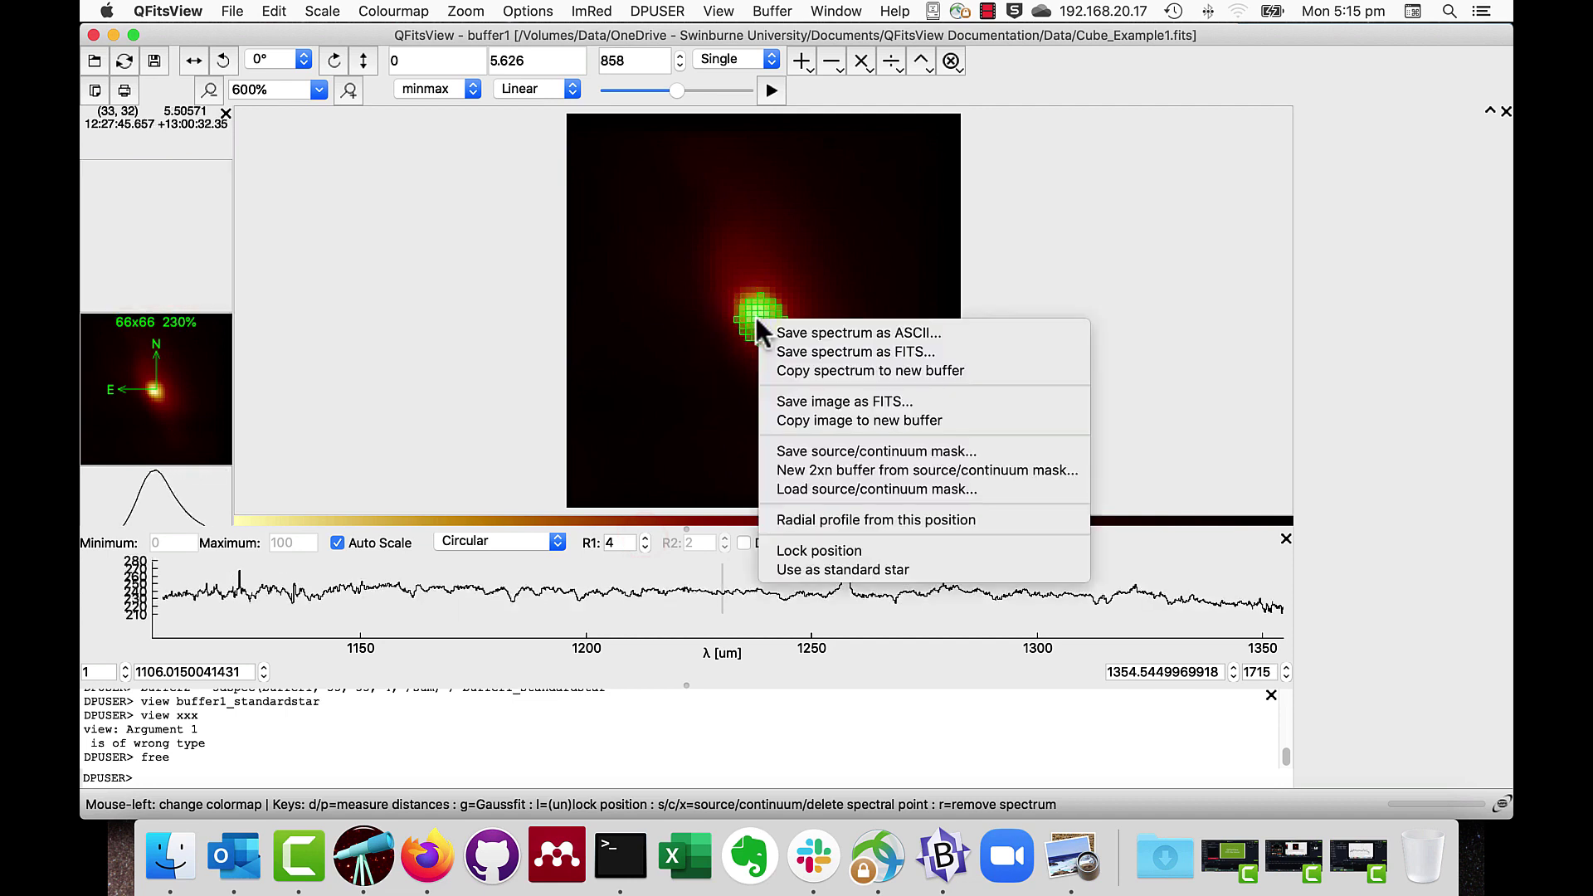
{"action": "left_click", "coordinate": [793, 369]}
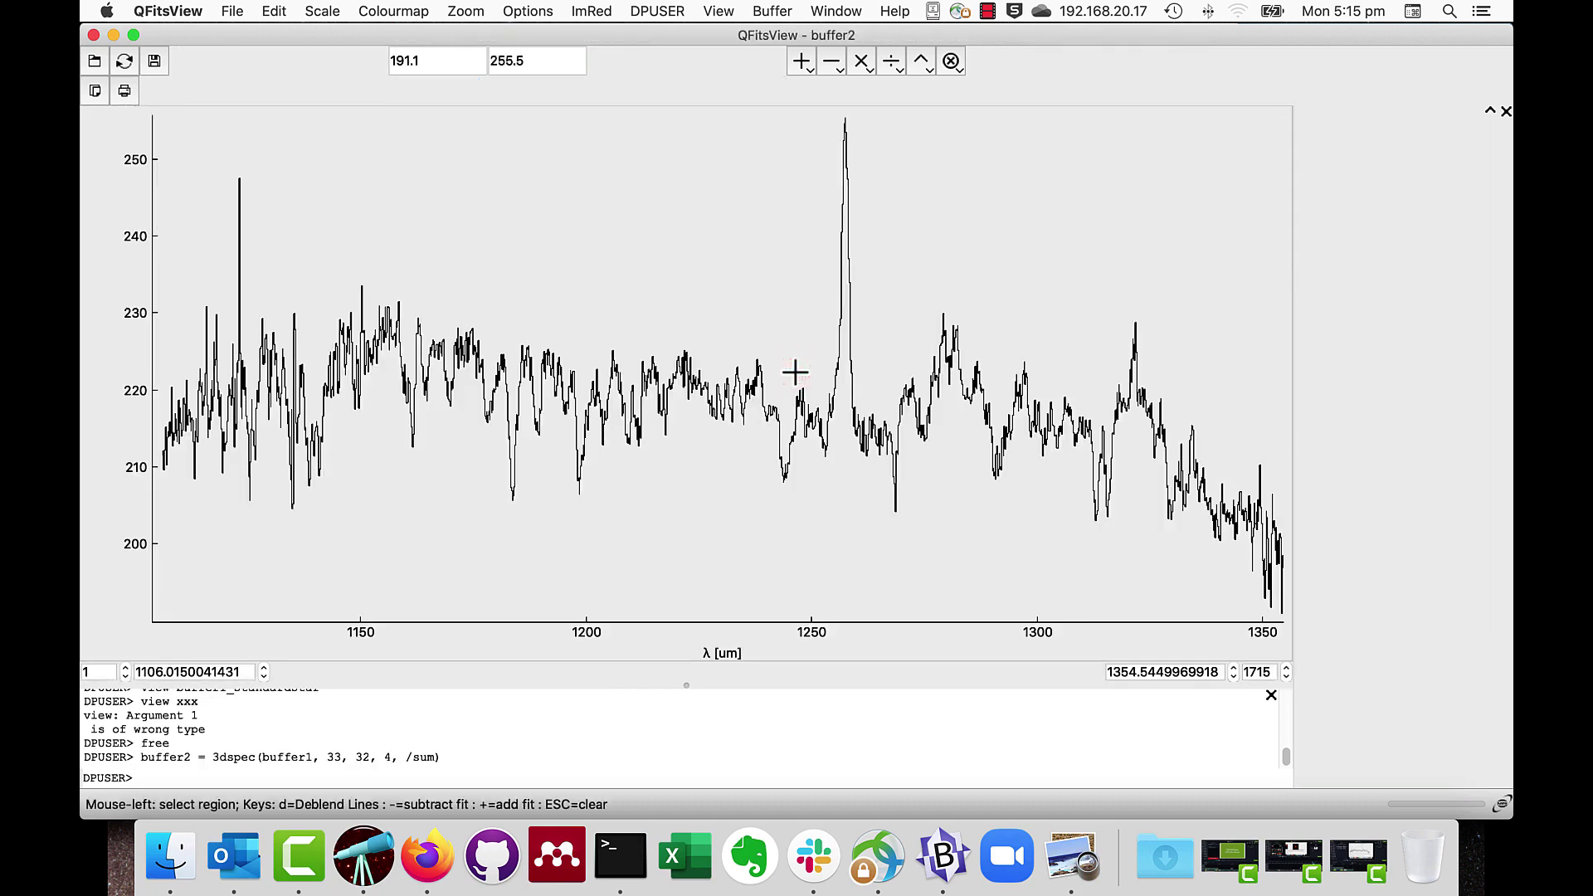
{"action": "left_click", "coordinate": [773, 12]}
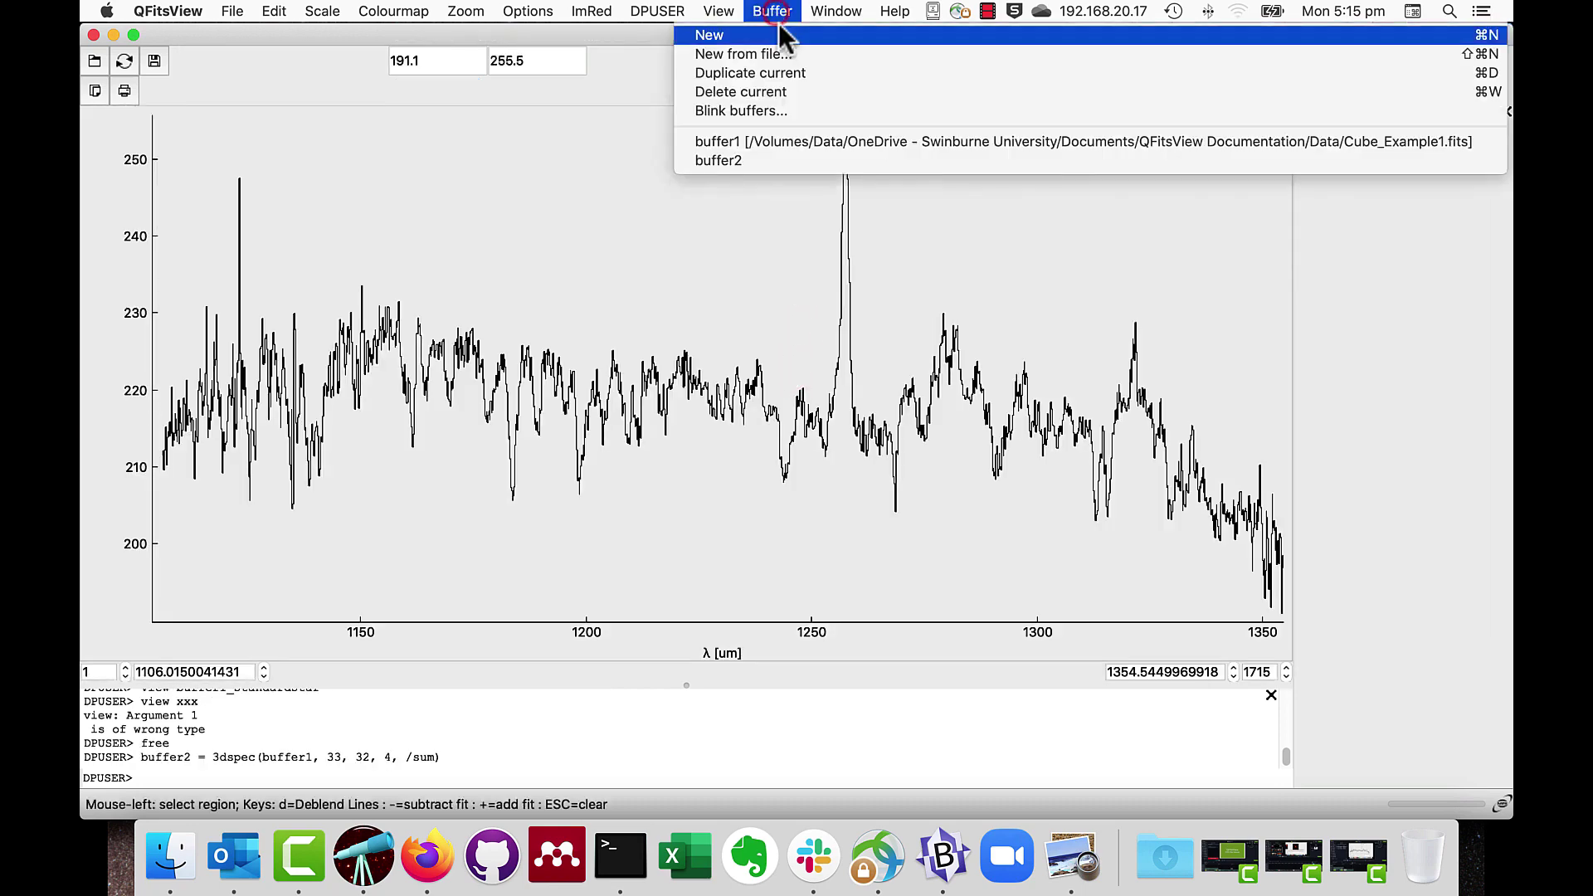
{"action": "left_click", "coordinate": [783, 147]}
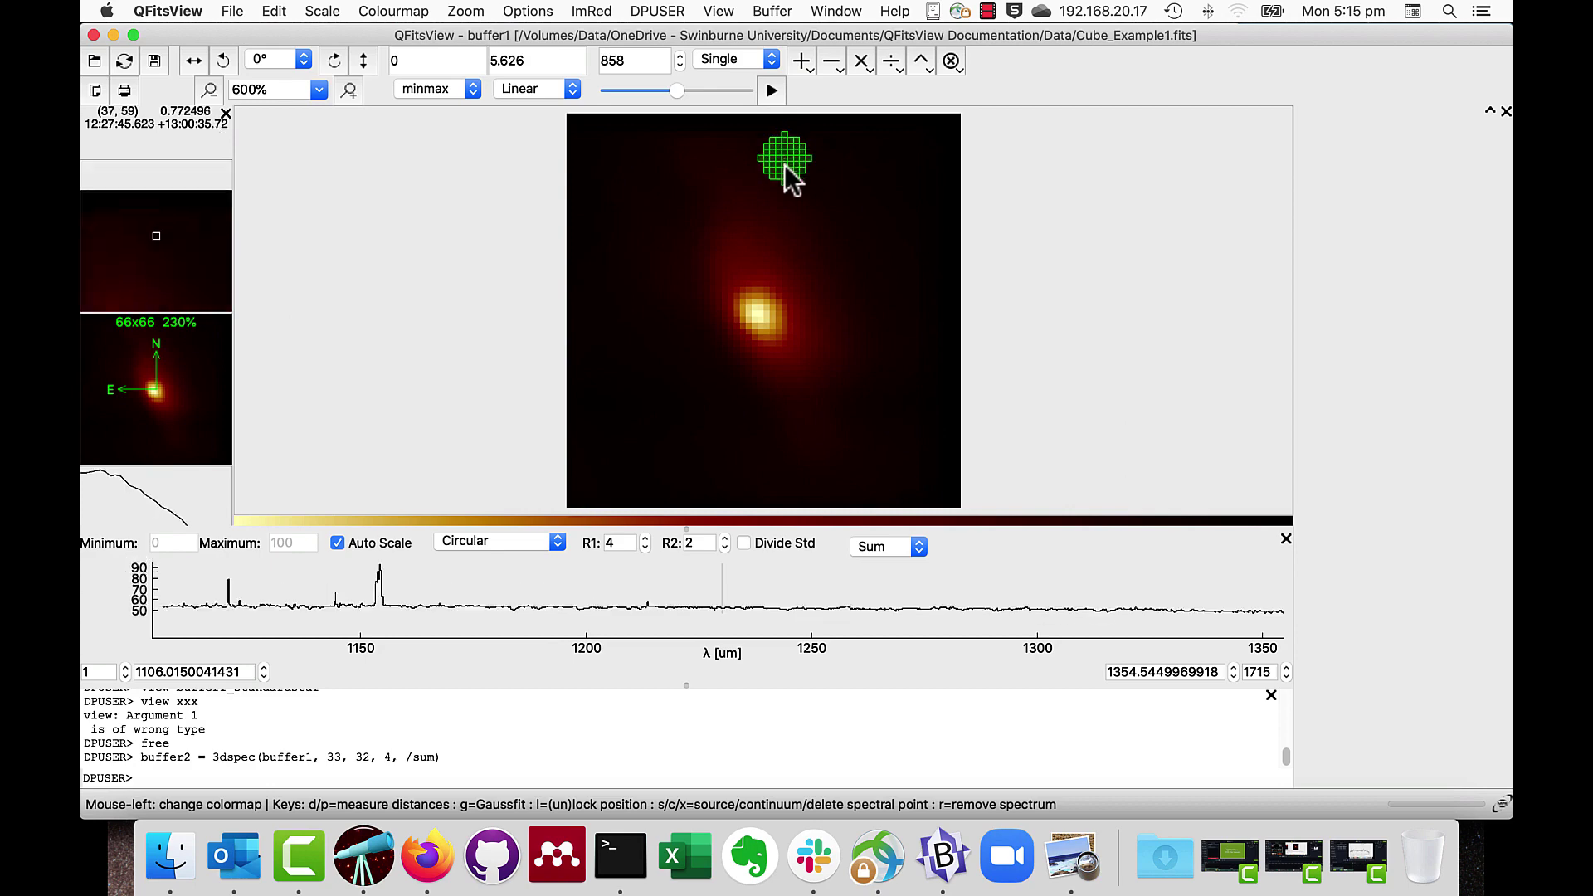
Step: Switch the aperture to Circular-Annular and raise the outer radius R2 to 7
{"action": "left_click", "coordinate": [558, 543]}
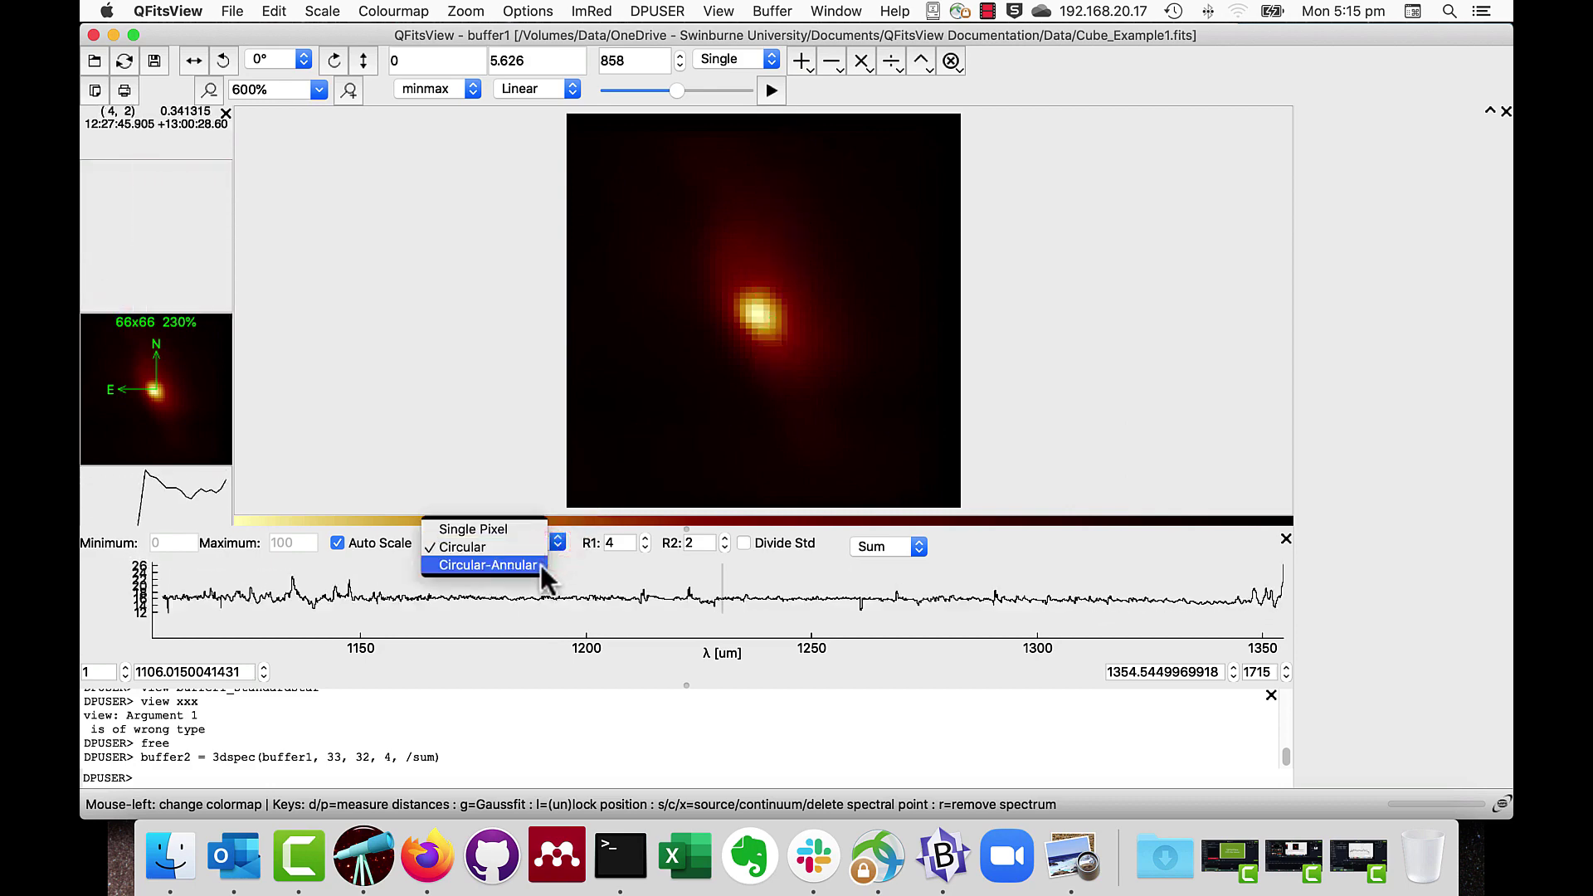
{"action": "left_click", "coordinate": [532, 566]}
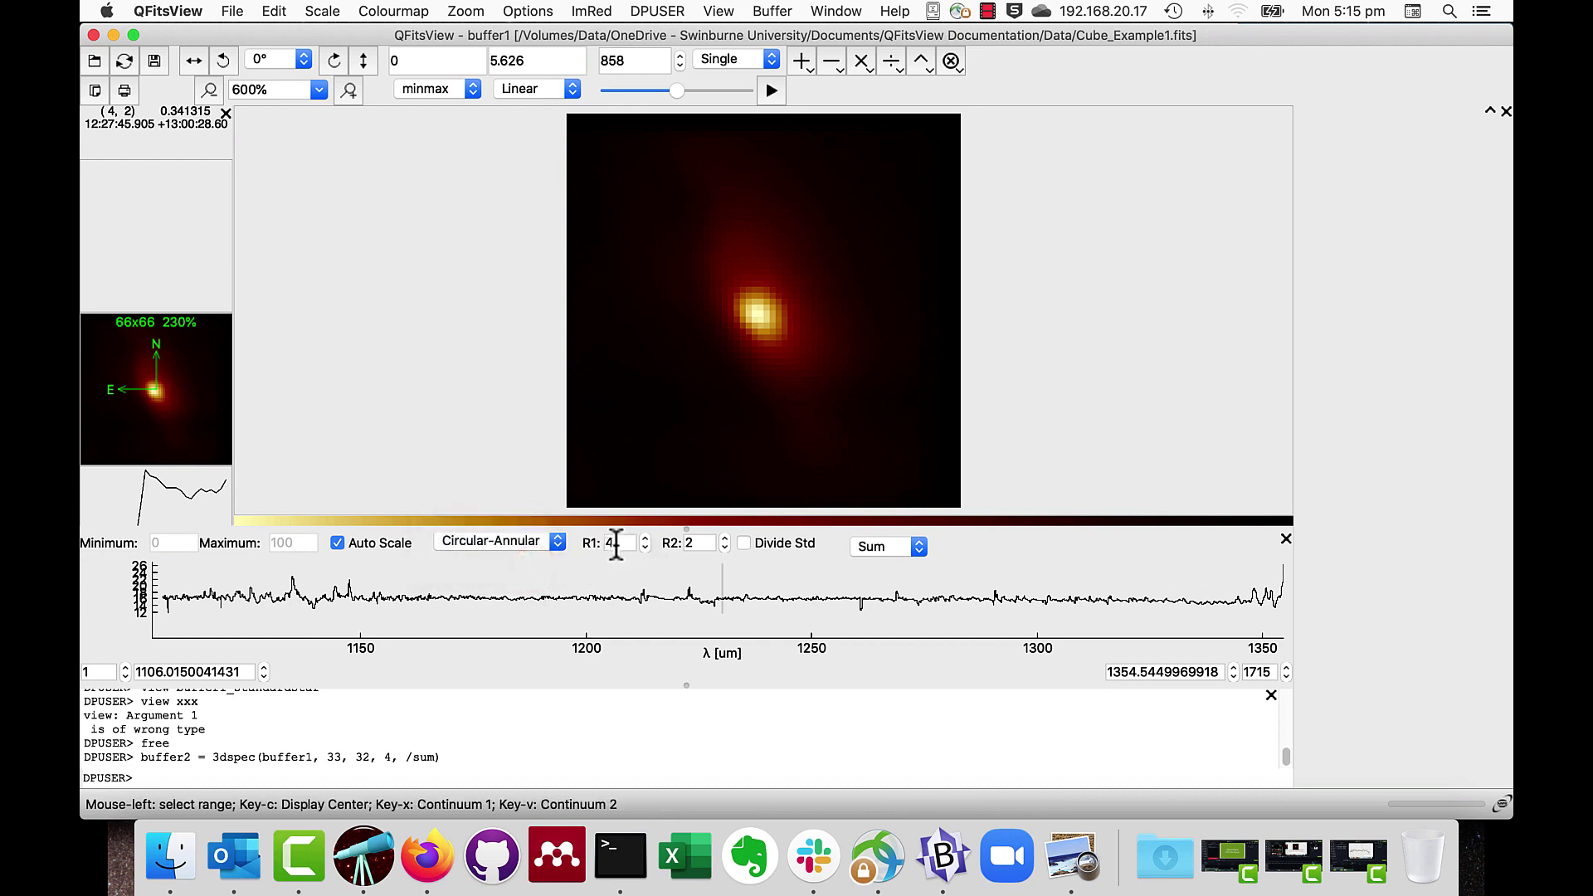
{"action": "left_click", "coordinate": [724, 537]}
{"action": "left_click", "coordinate": [725, 538]}
{"action": "left_click", "coordinate": [725, 538]}
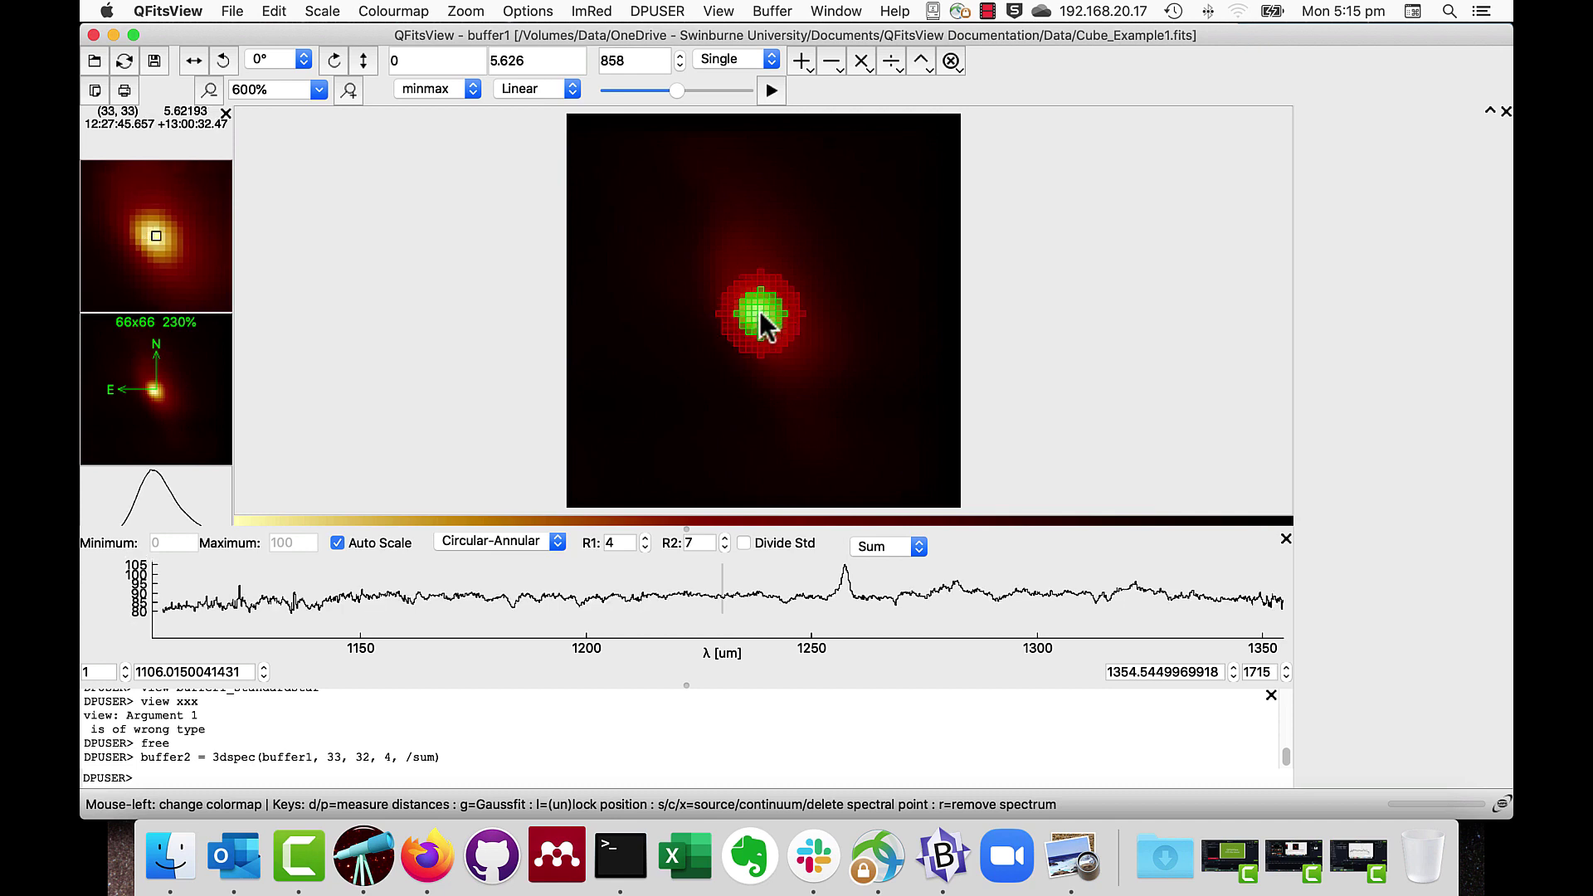
Step: Copy the star's annular spectrum to buffer3 and return to the buffer1 cube
{"action": "right_click", "coordinate": [759, 311]}
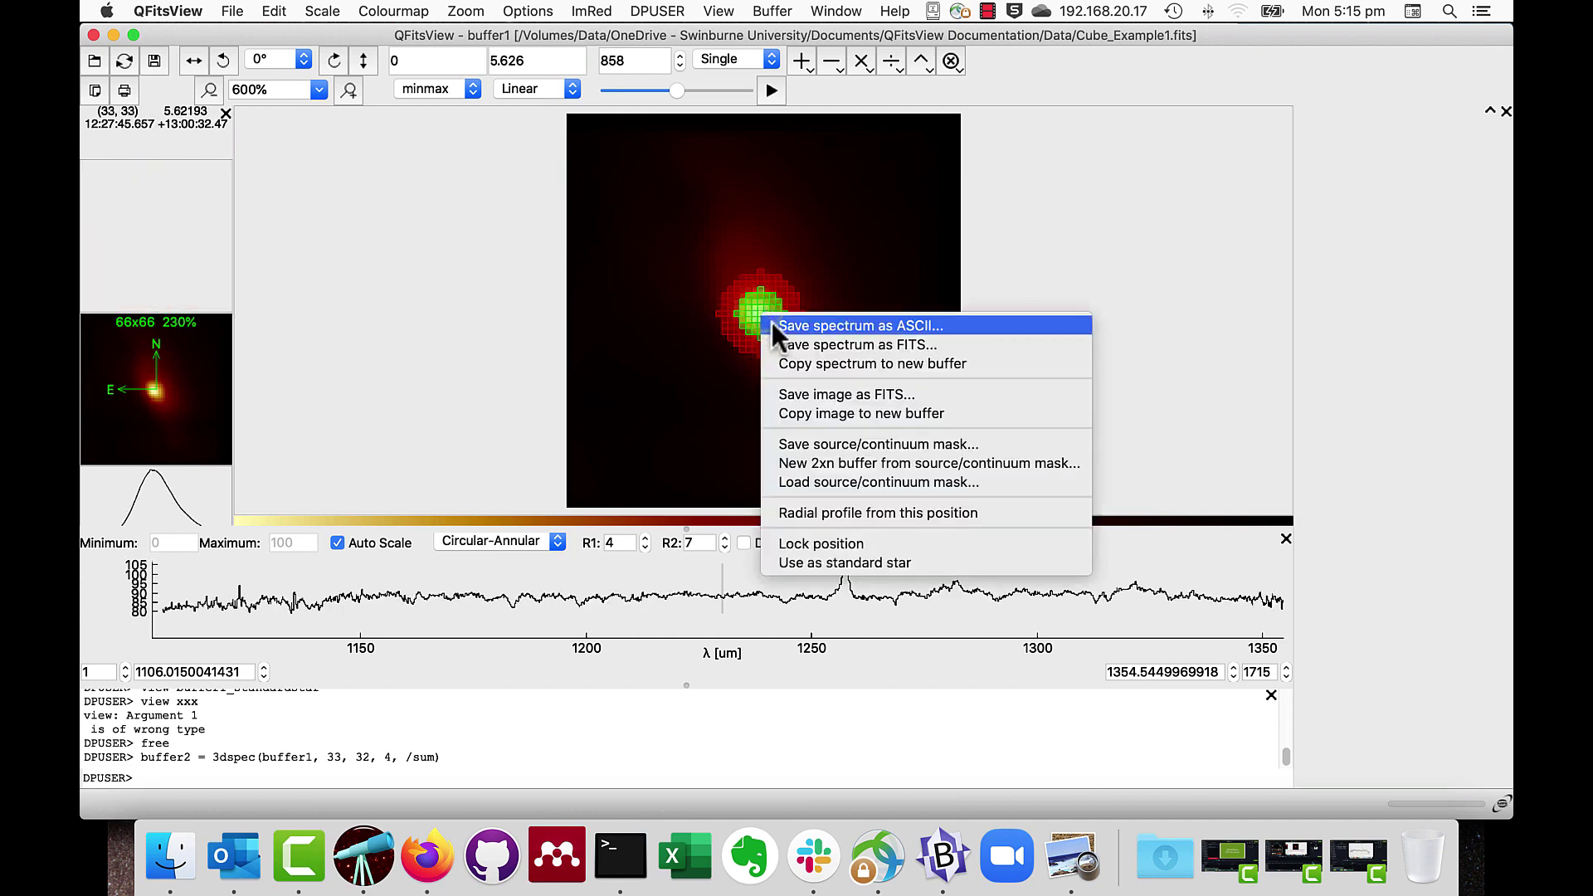
{"action": "left_click", "coordinate": [779, 367]}
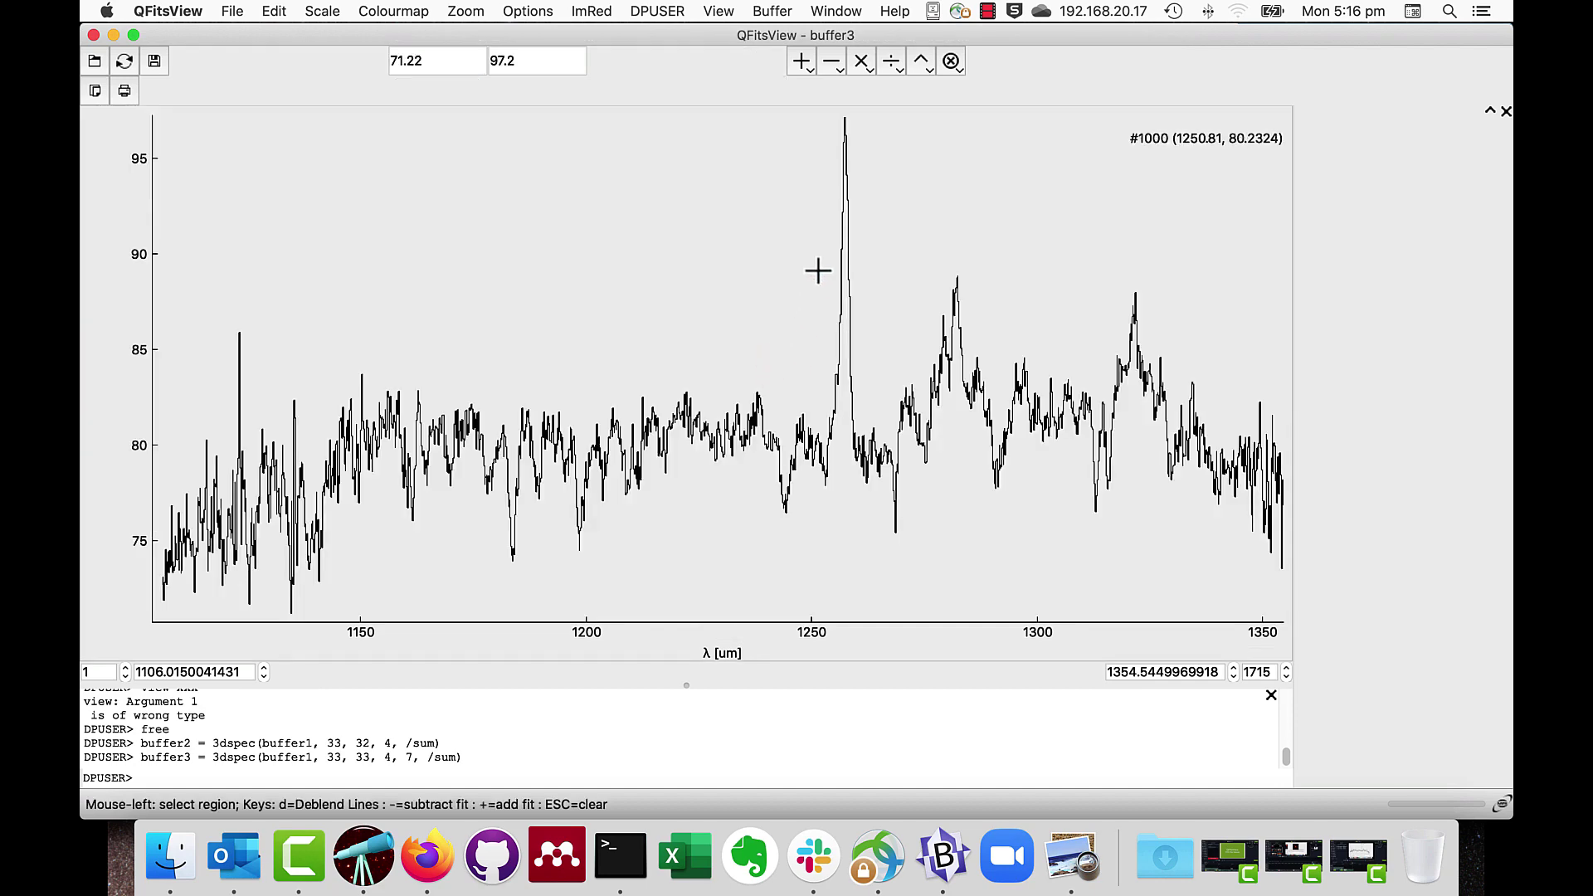
{"action": "left_click", "coordinate": [773, 11]}
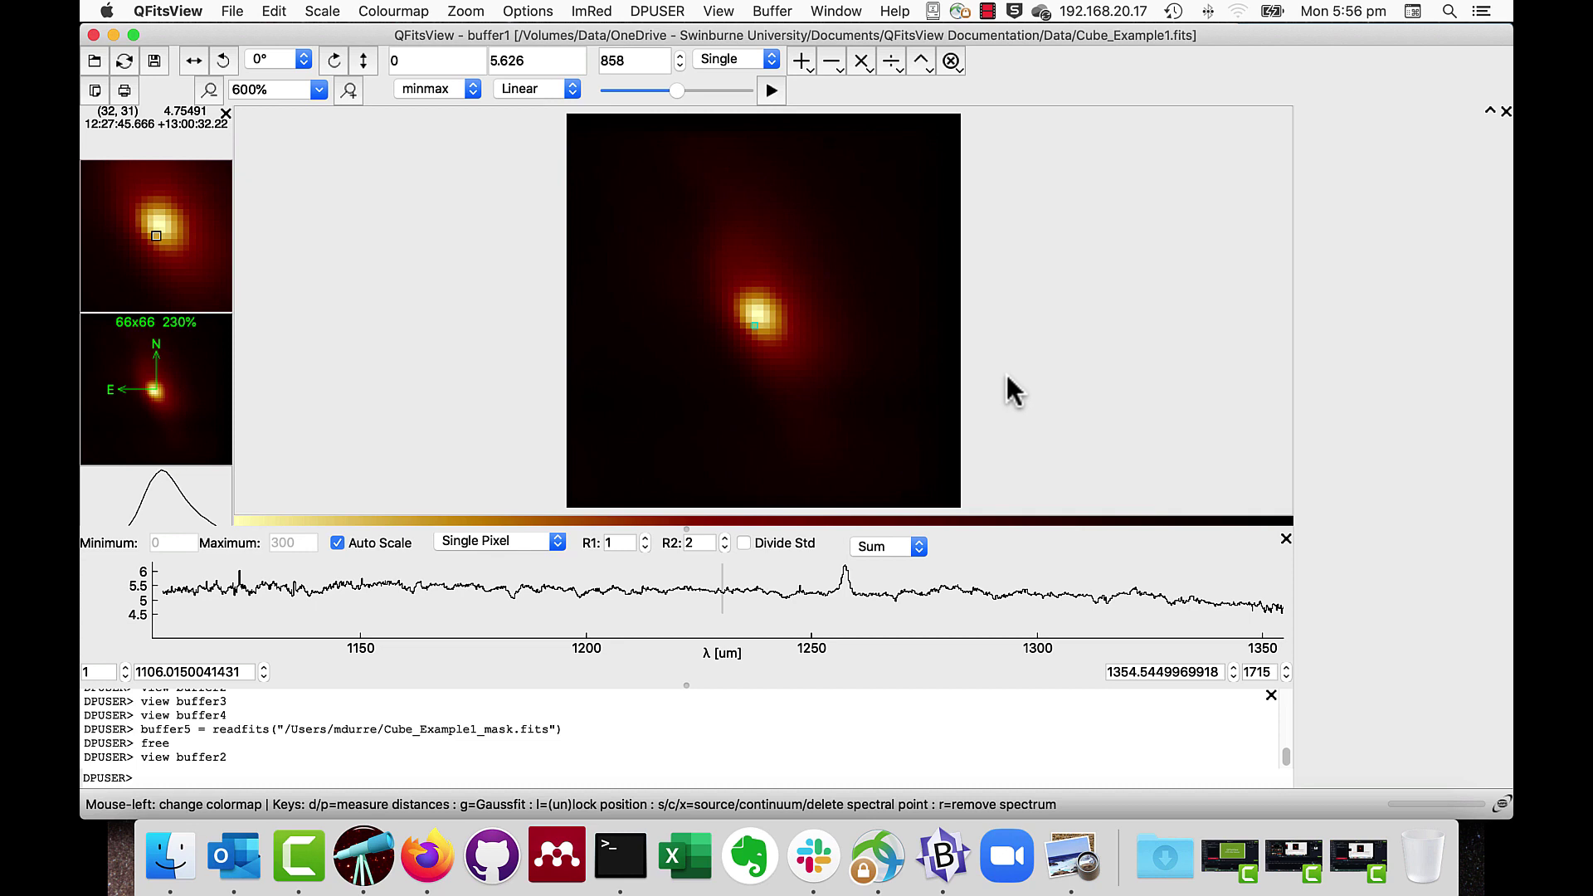
Step: Change the spectrum combine method from Sum to Average, then to Median
{"action": "left_click", "coordinate": [921, 549]}
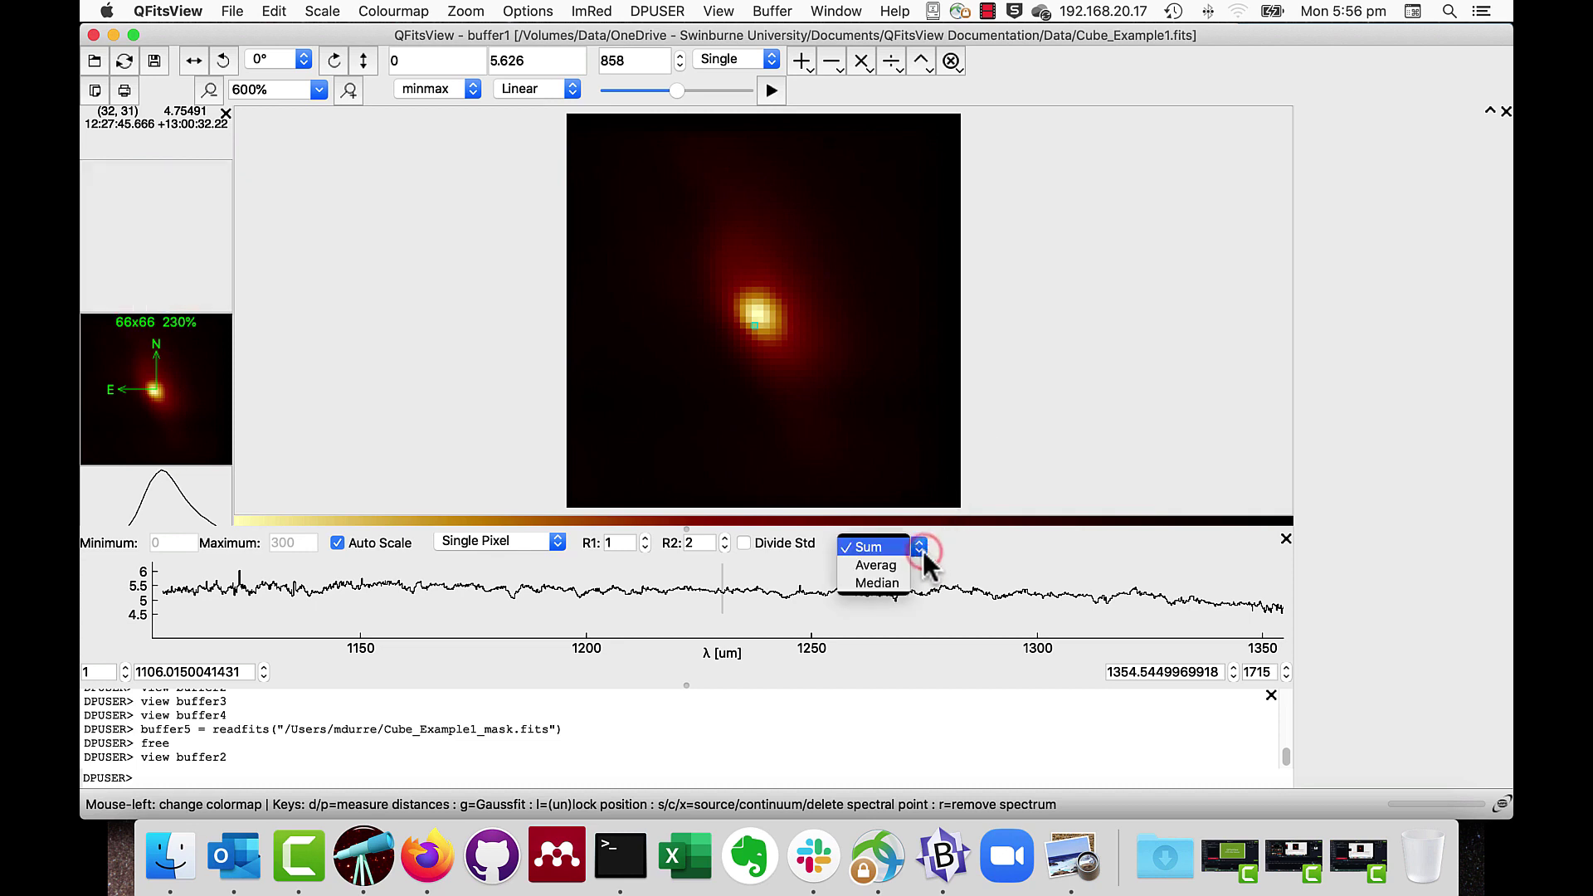
{"action": "left_click", "coordinate": [898, 568]}
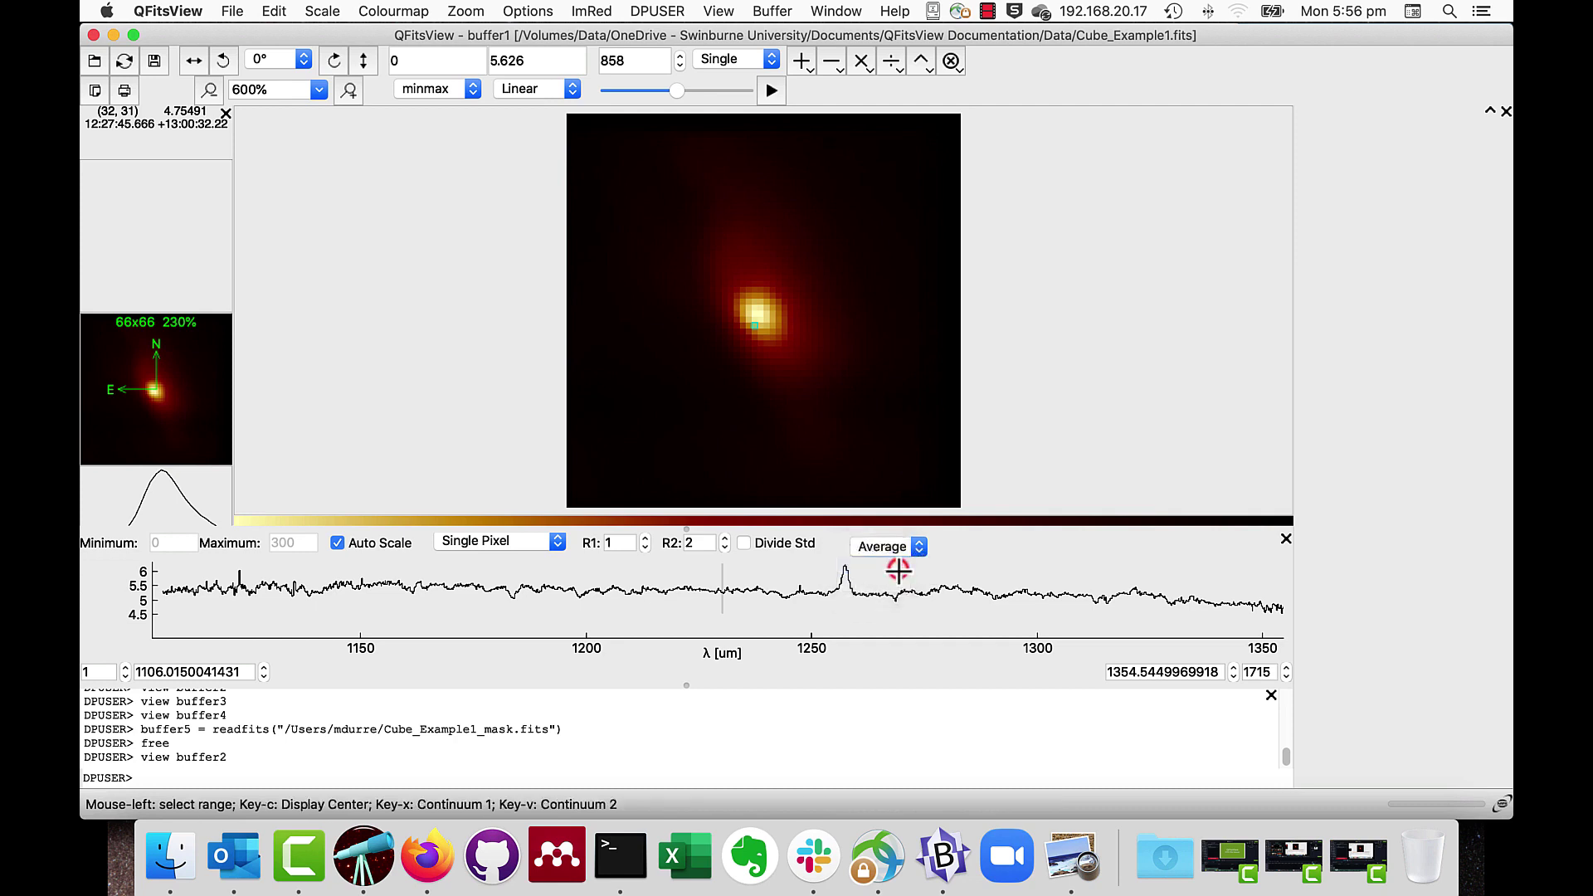
{"action": "left_click", "coordinate": [916, 549]}
{"action": "left_click", "coordinate": [898, 568]}
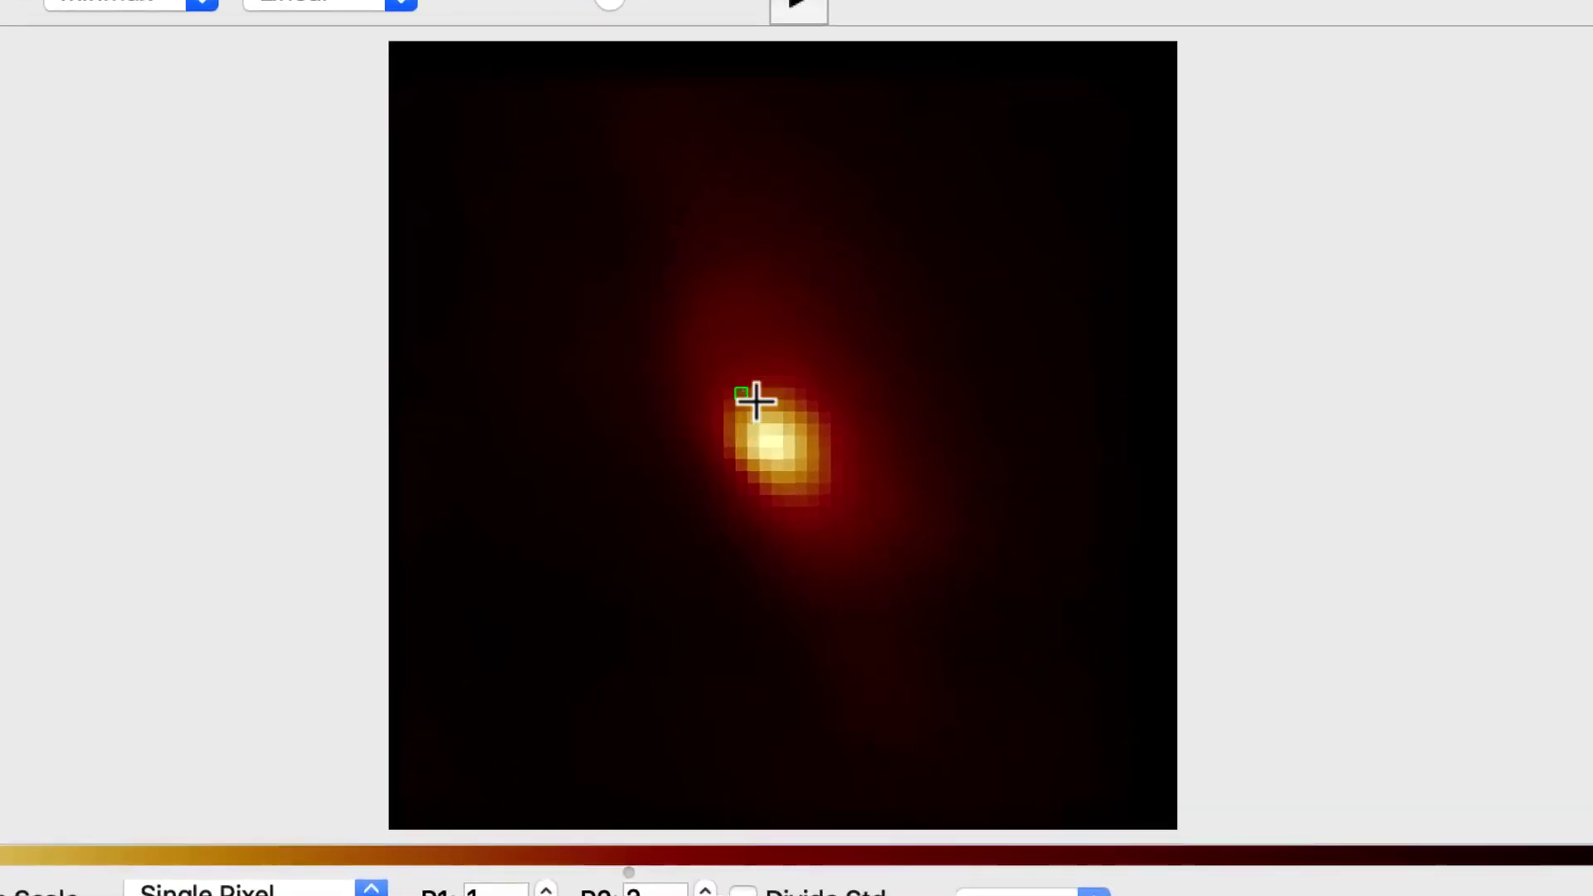
Step: Mark star pixels as source and one as continuum, add a source box, and copy the spectrum to buffer2
{"action": "left_click", "coordinate": [761, 410]}
{"action": "key", "text": "s"}
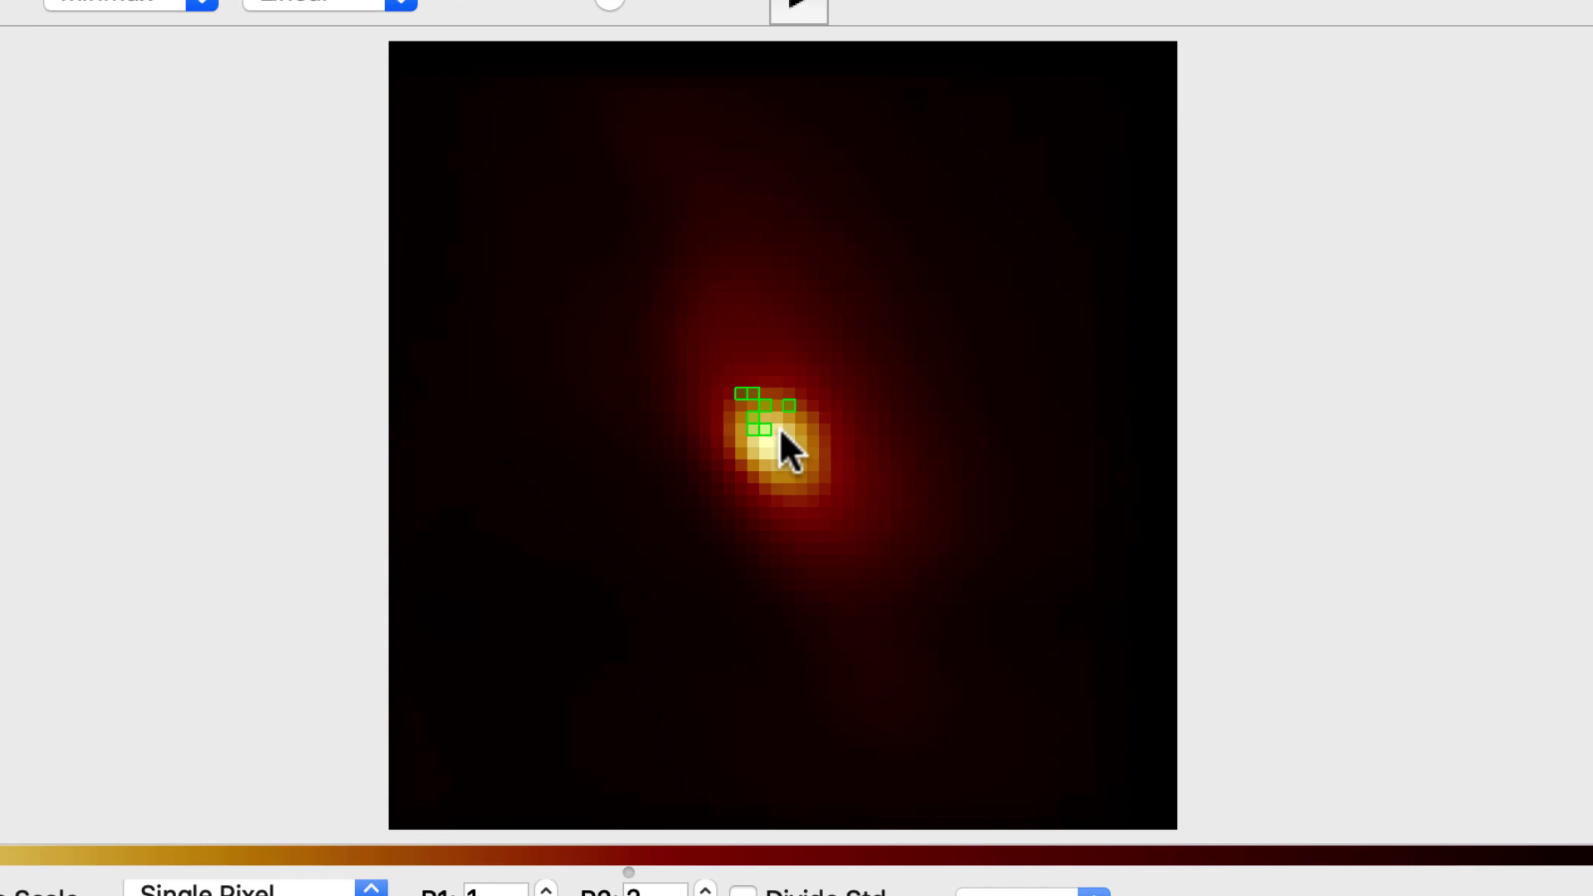
{"action": "key", "text": "c"}
{"action": "key", "text": "s"}
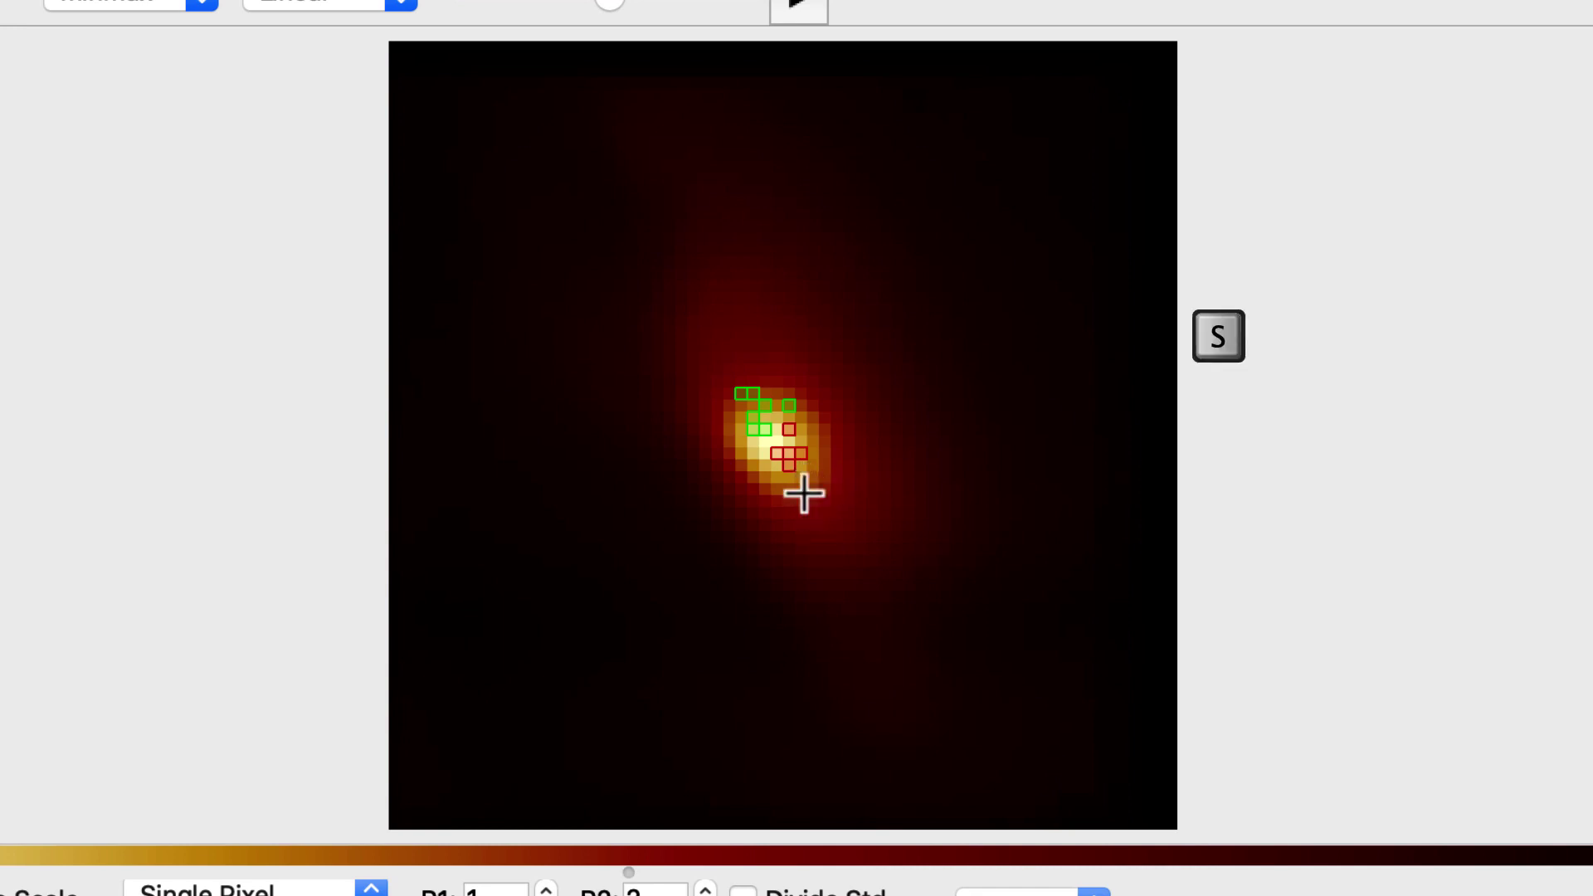
{"action": "left_click_drag", "start_coordinate": [811, 501], "coordinate": [876, 566]}
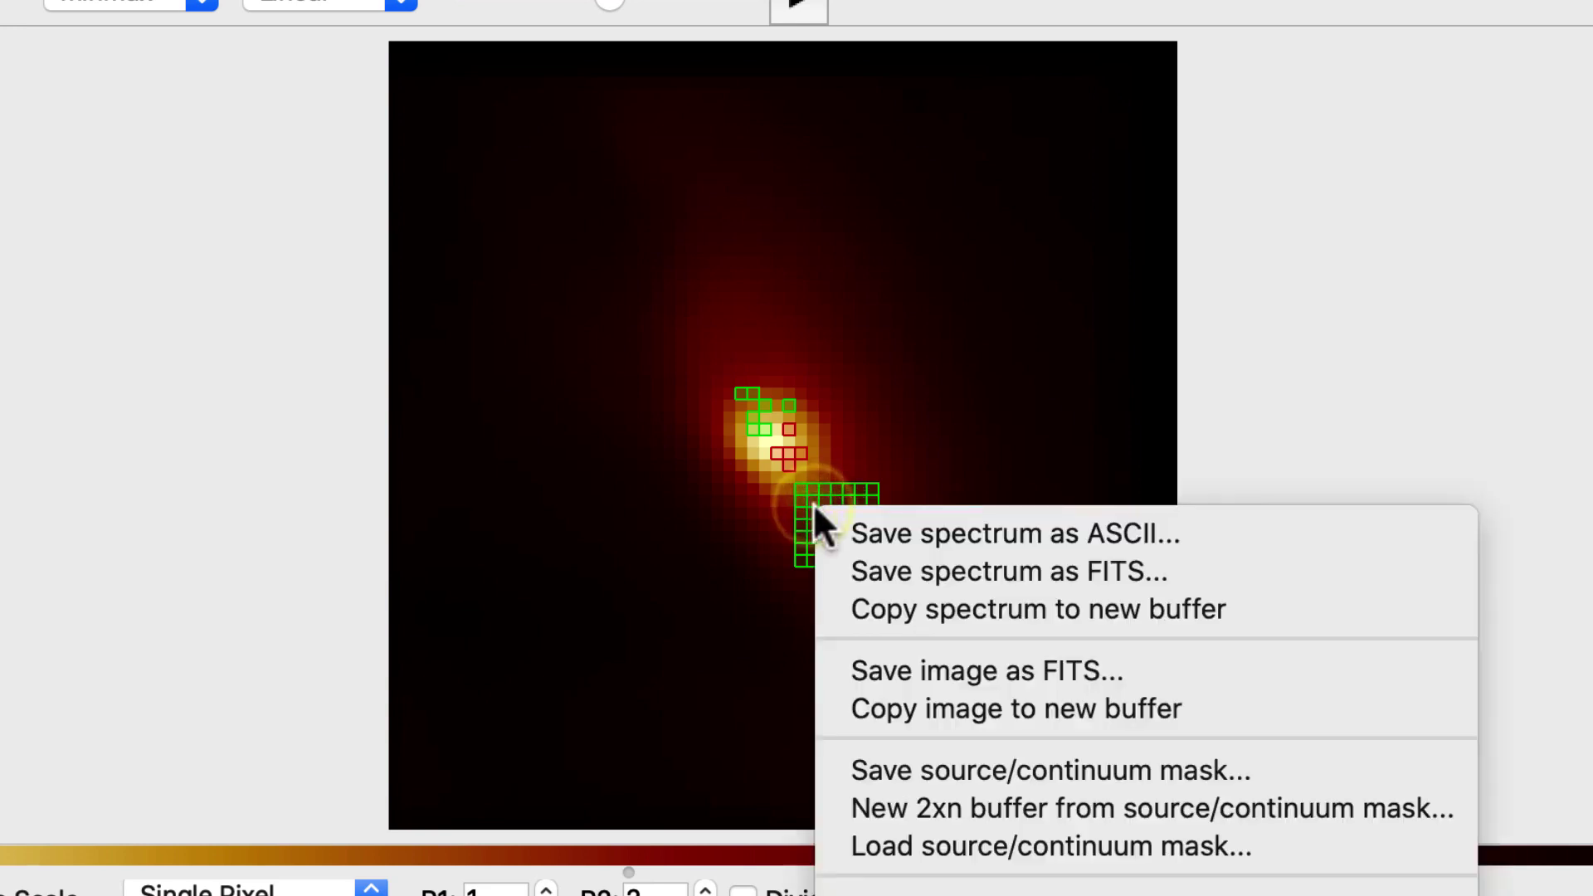
{"action": "left_click", "coordinate": [931, 605]}
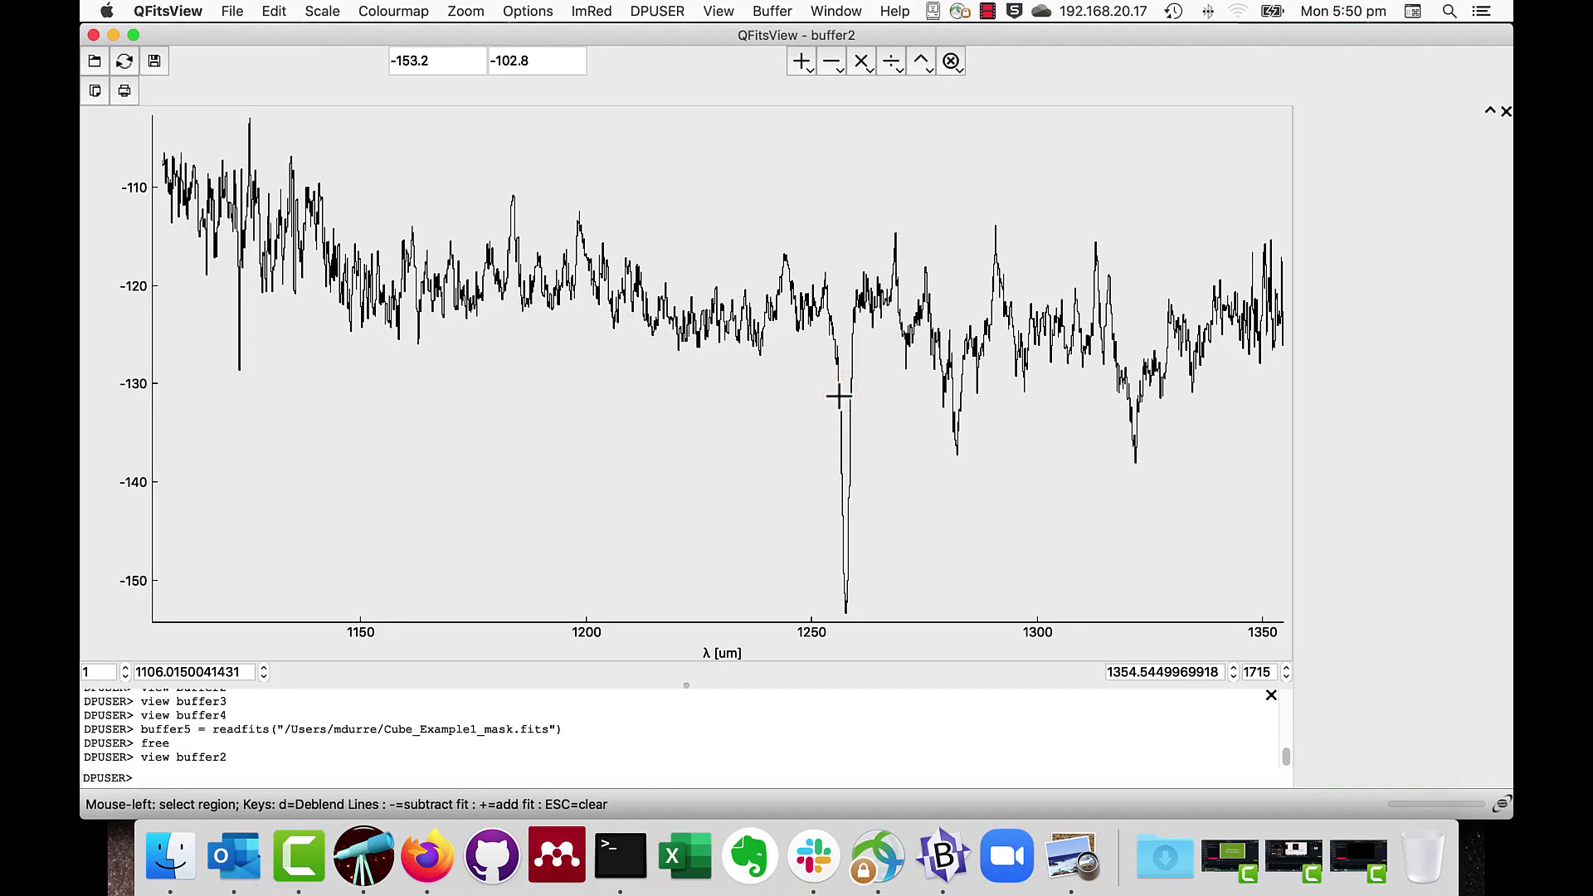
Step: Switch back to the buffer1 cube and clear the source/continuum masks with R
{"action": "left_click", "coordinate": [772, 11]}
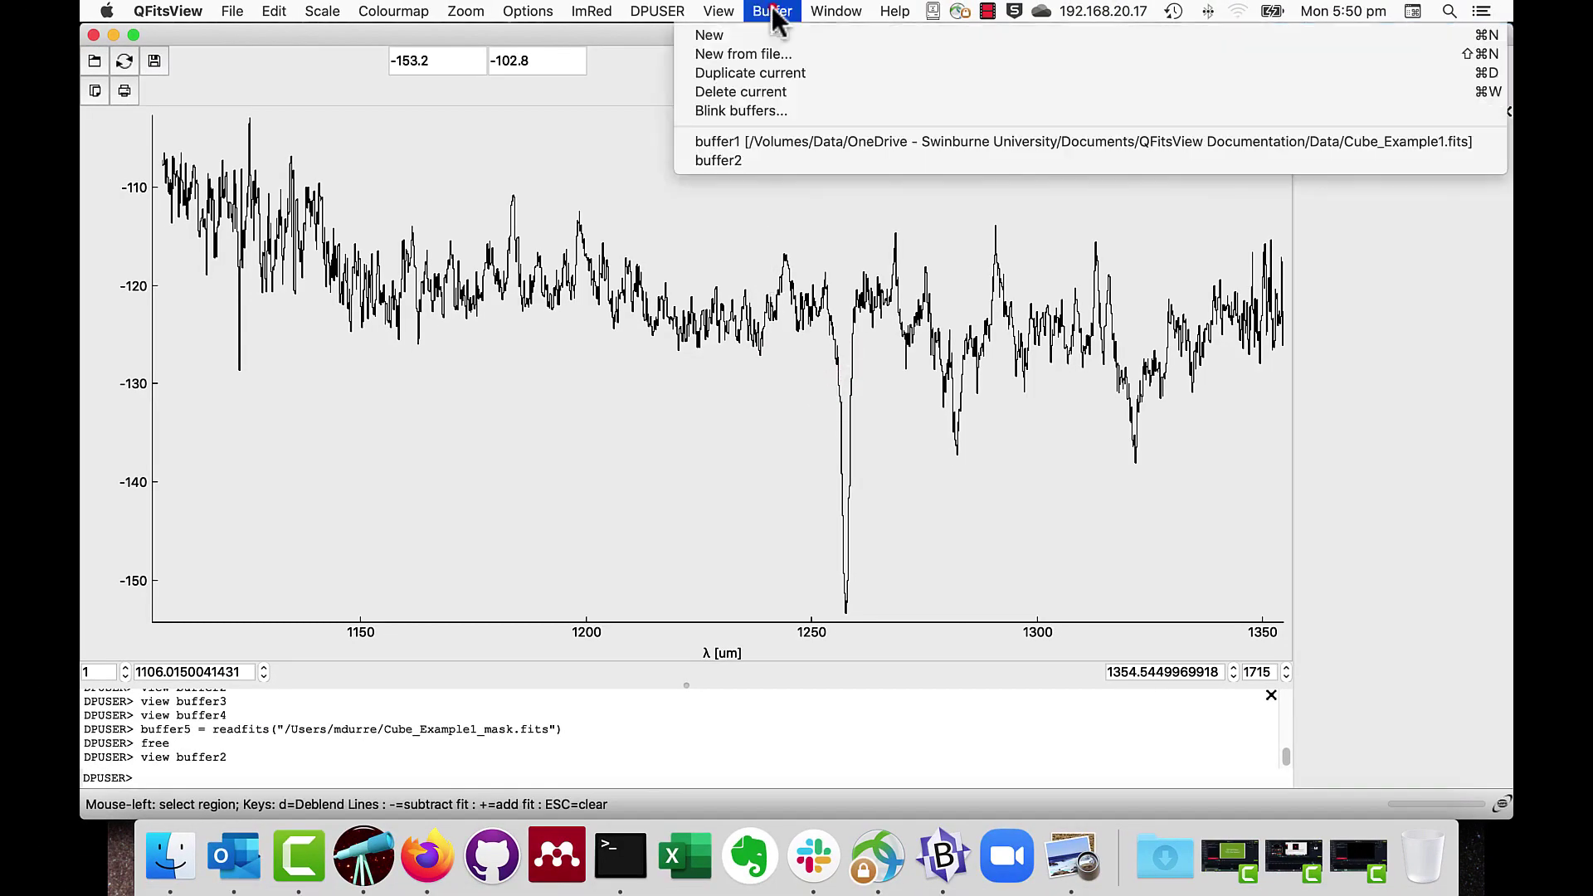
{"action": "left_click", "coordinate": [758, 143]}
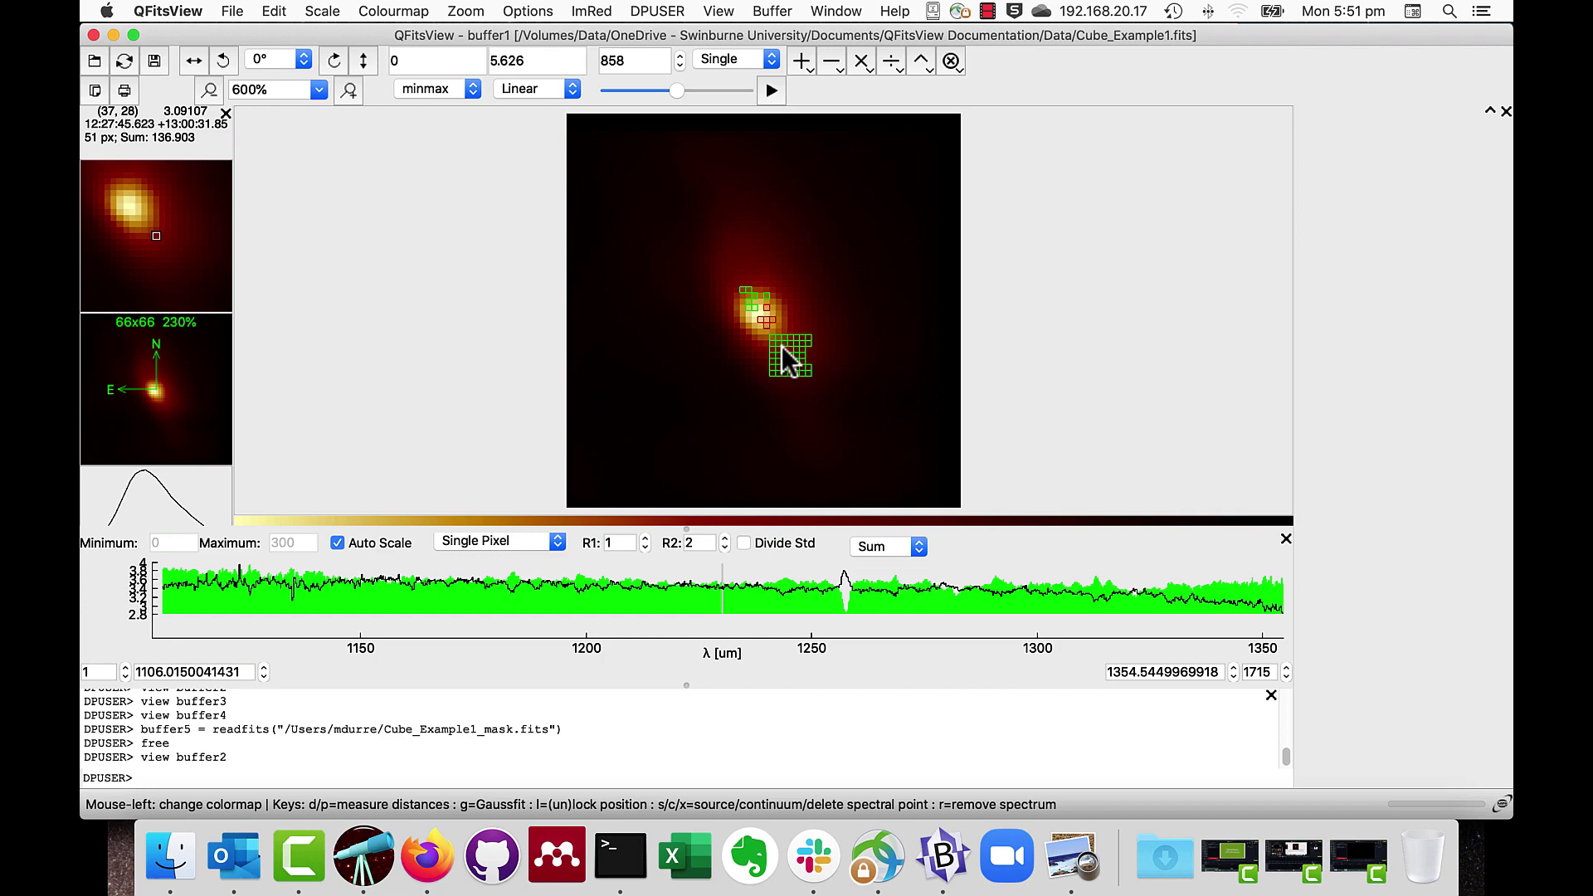
{"action": "key", "text": "r"}
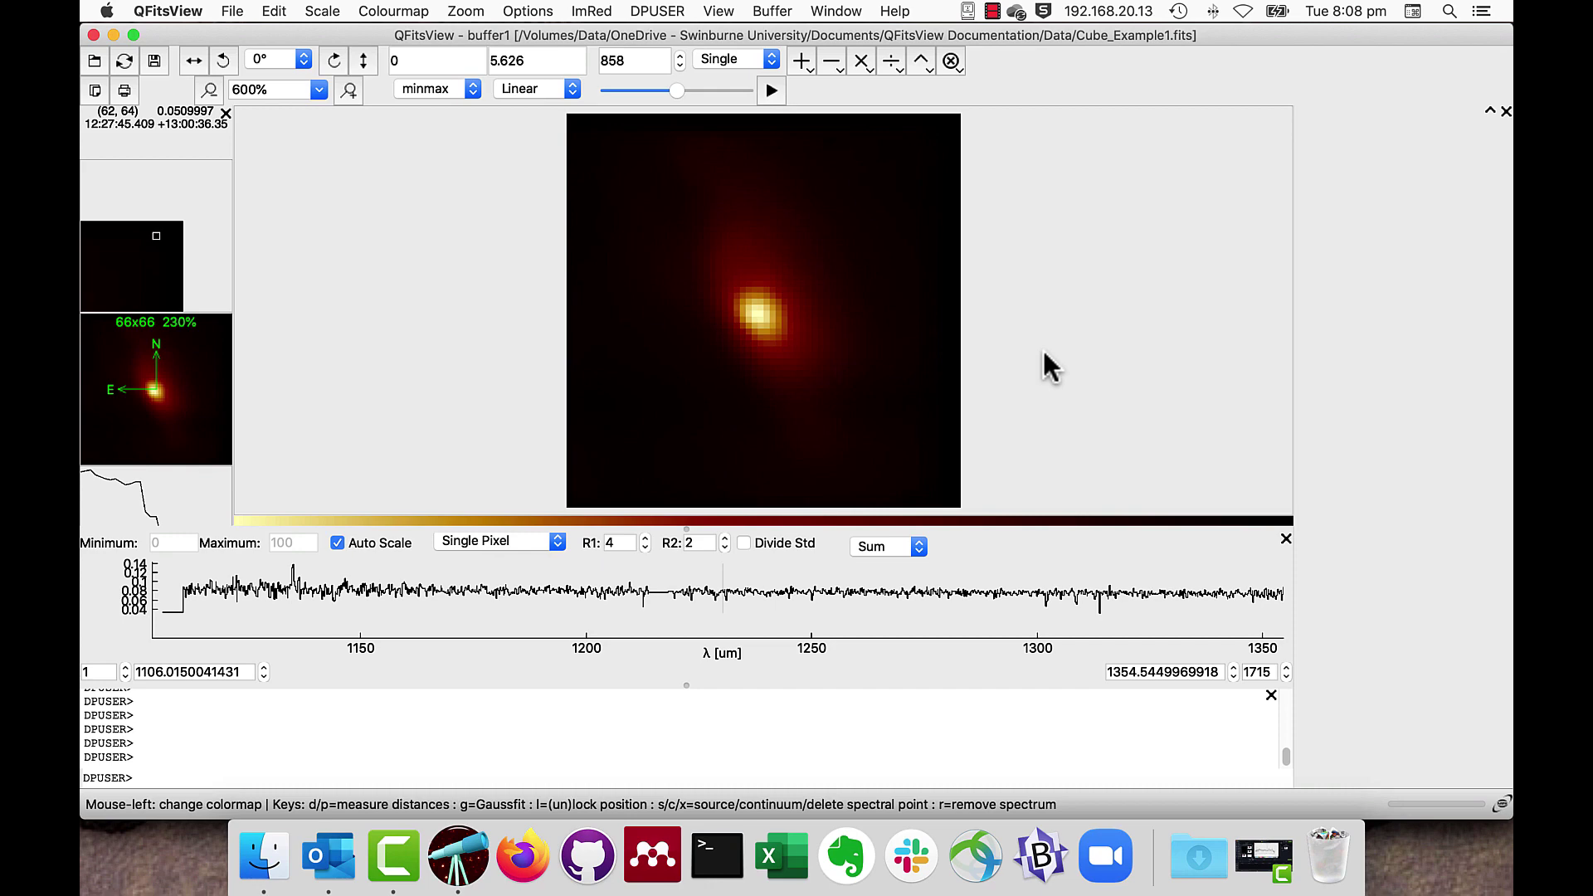
Step: Clear the old selection and mark a 4x4 source region on the galaxy nucleus
{"action": "key", "text": "l"}
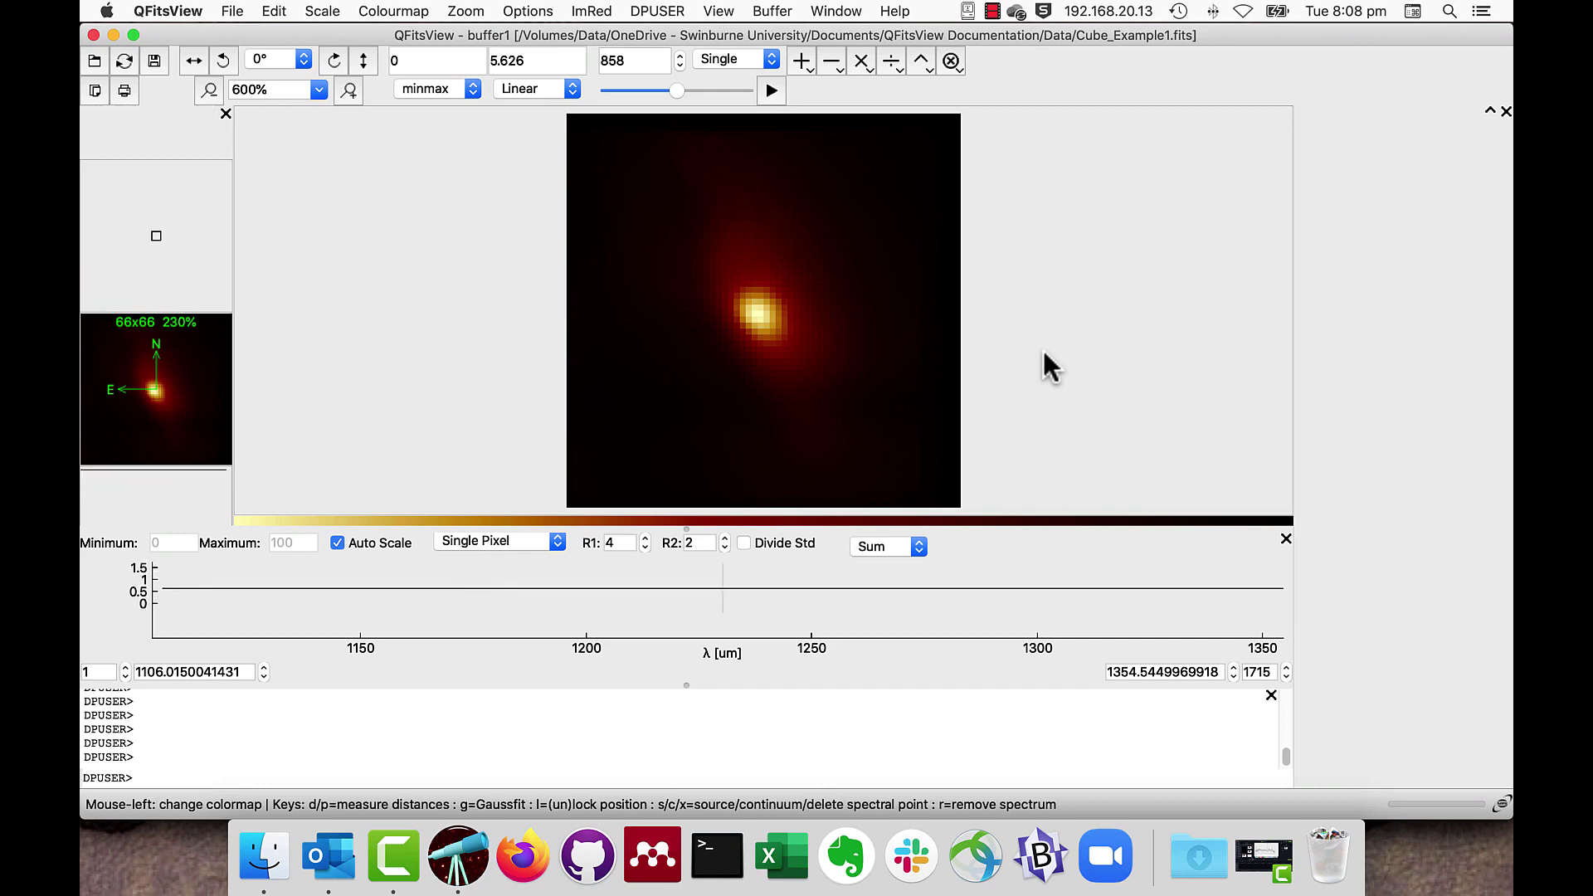
{"action": "mouse_move", "coordinate": [749, 312]}
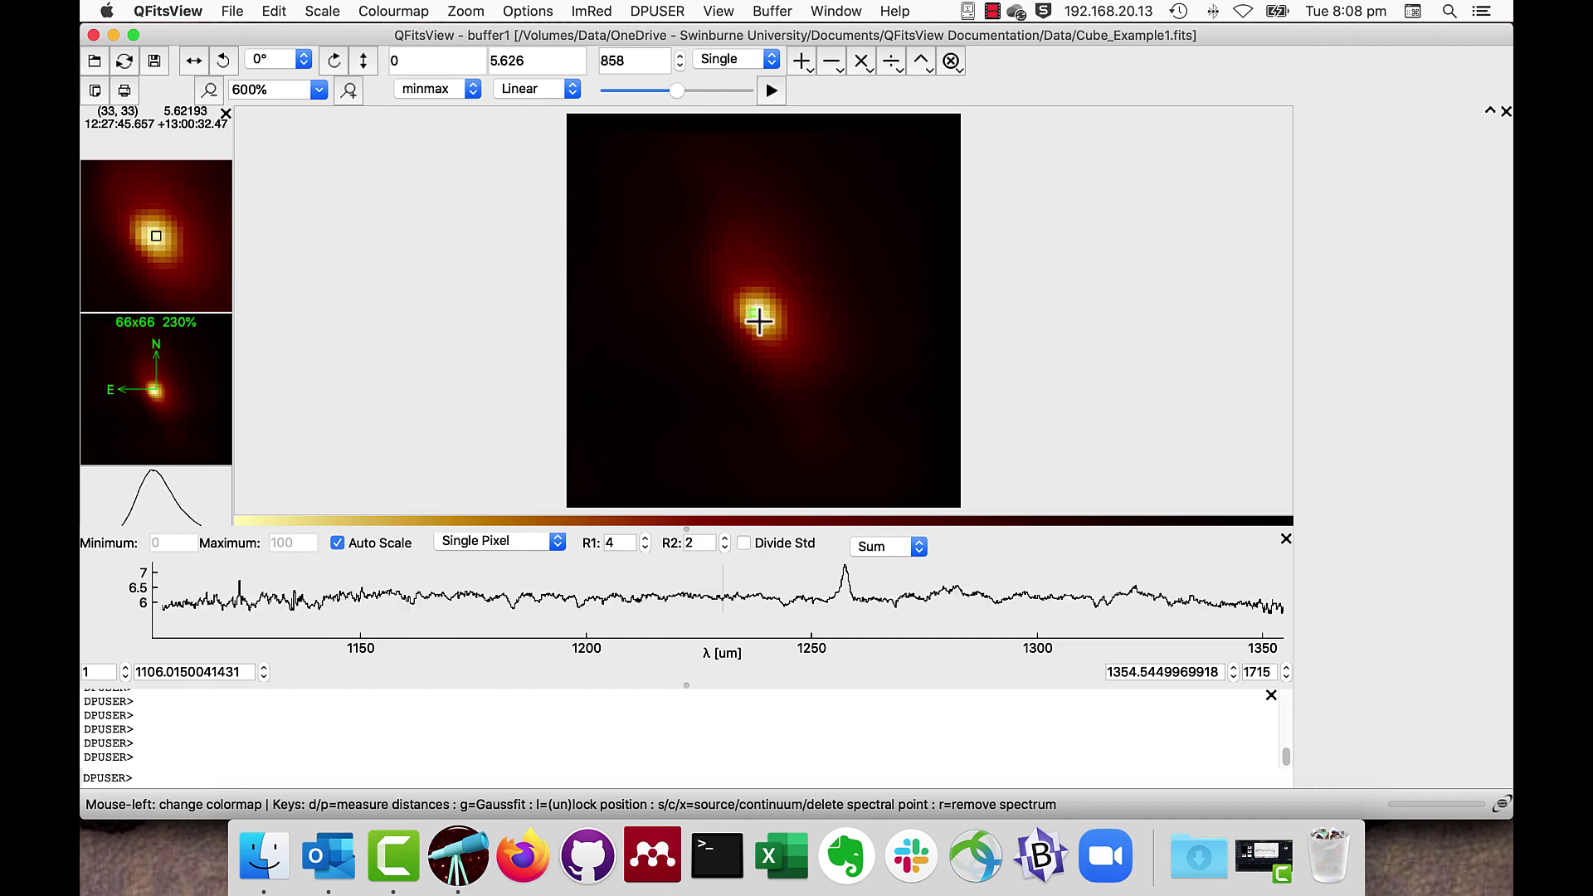
{"action": "key", "text": "s"}
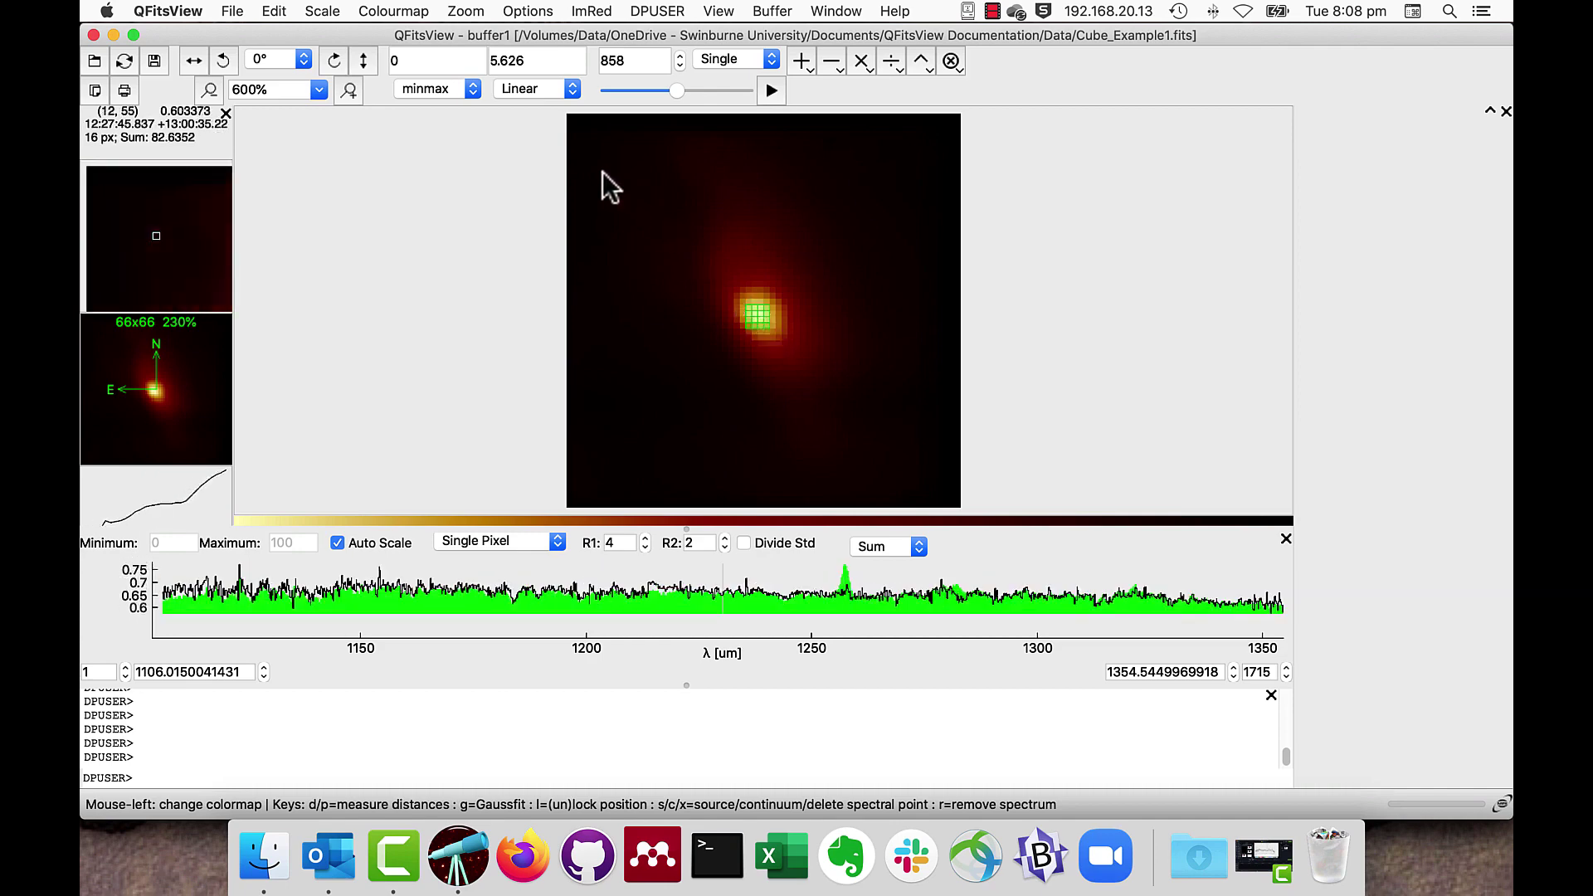
Step: Mark three continuum regions at the upper left, upper right and lower left
{"action": "left_click_drag", "start_coordinate": [603, 175], "coordinate": [631, 219]}
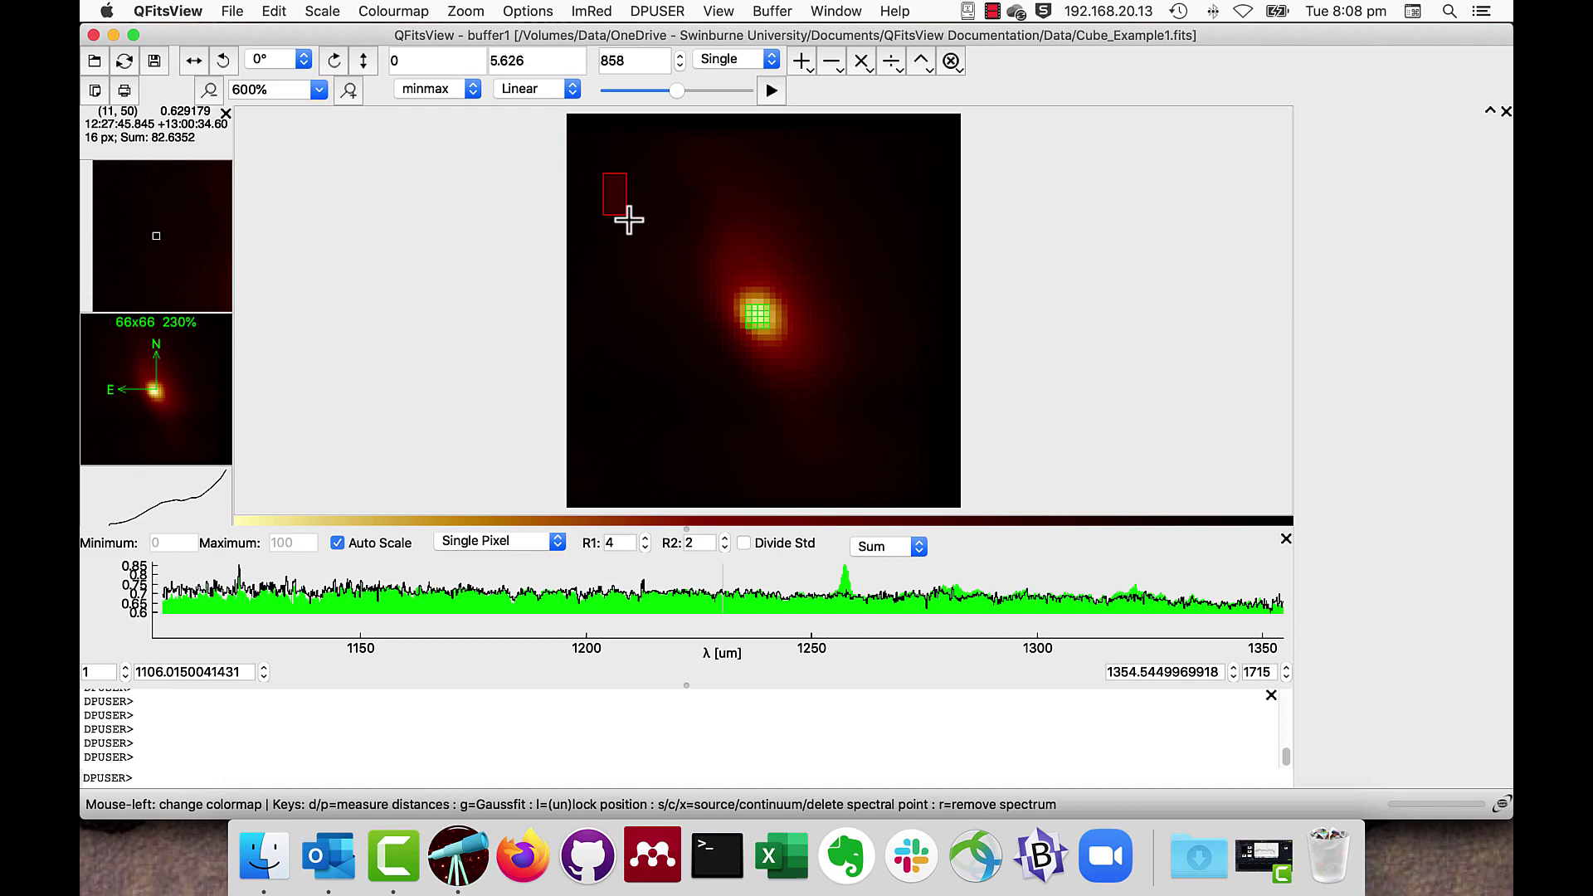
{"action": "key", "text": "c"}
{"action": "left_click_drag", "start_coordinate": [908, 183], "coordinate": [943, 219]}
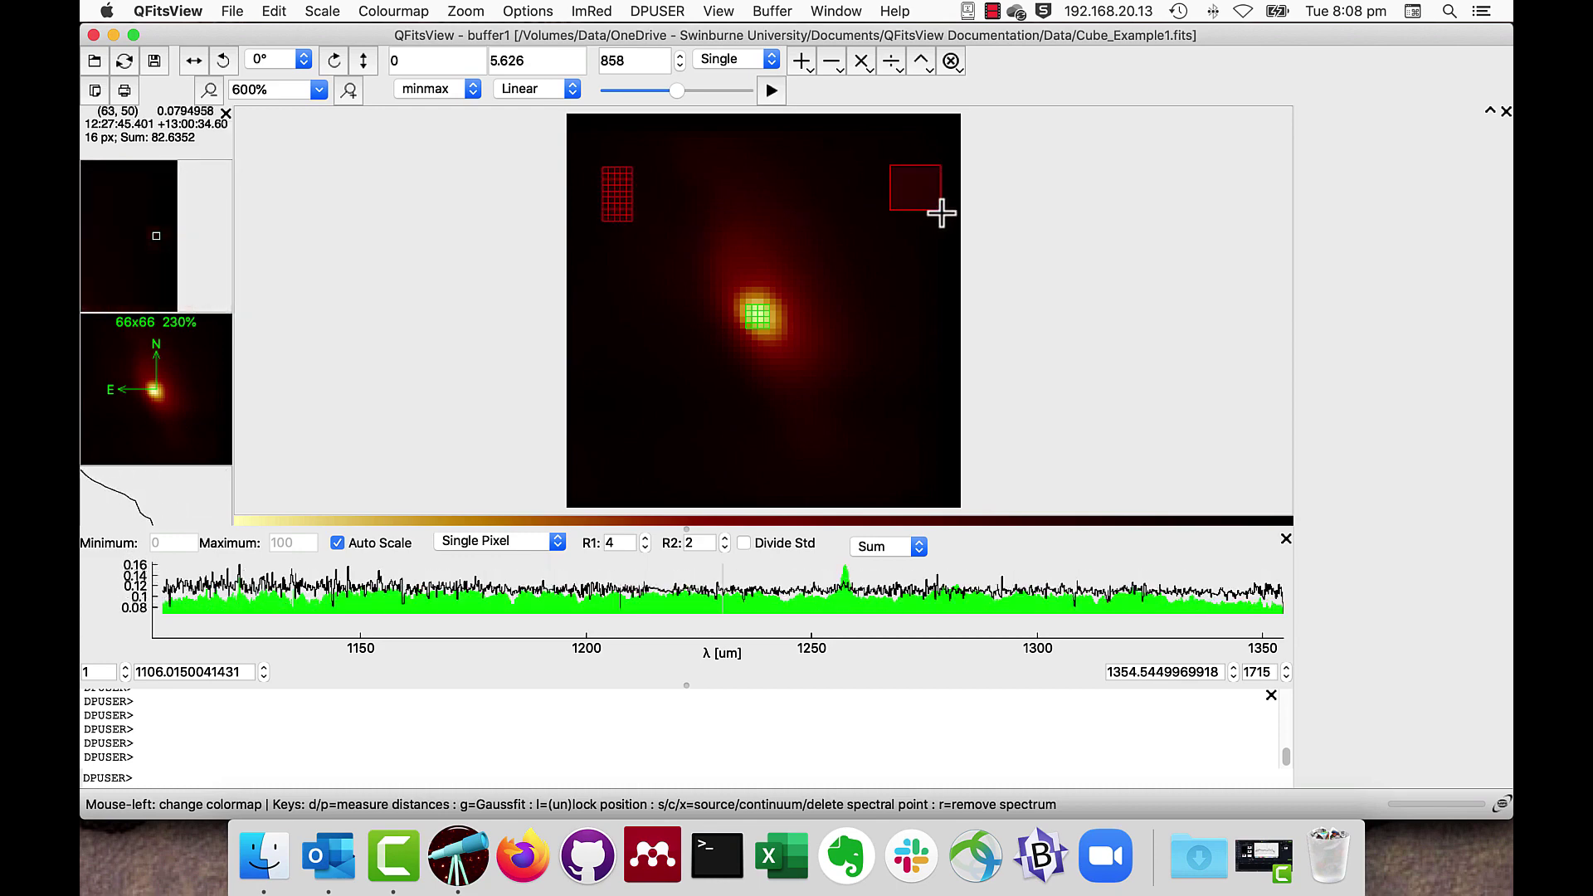
{"action": "key", "text": "c"}
{"action": "left_click_drag", "start_coordinate": [627, 438], "coordinate": [715, 477]}
{"action": "key", "text": "c"}
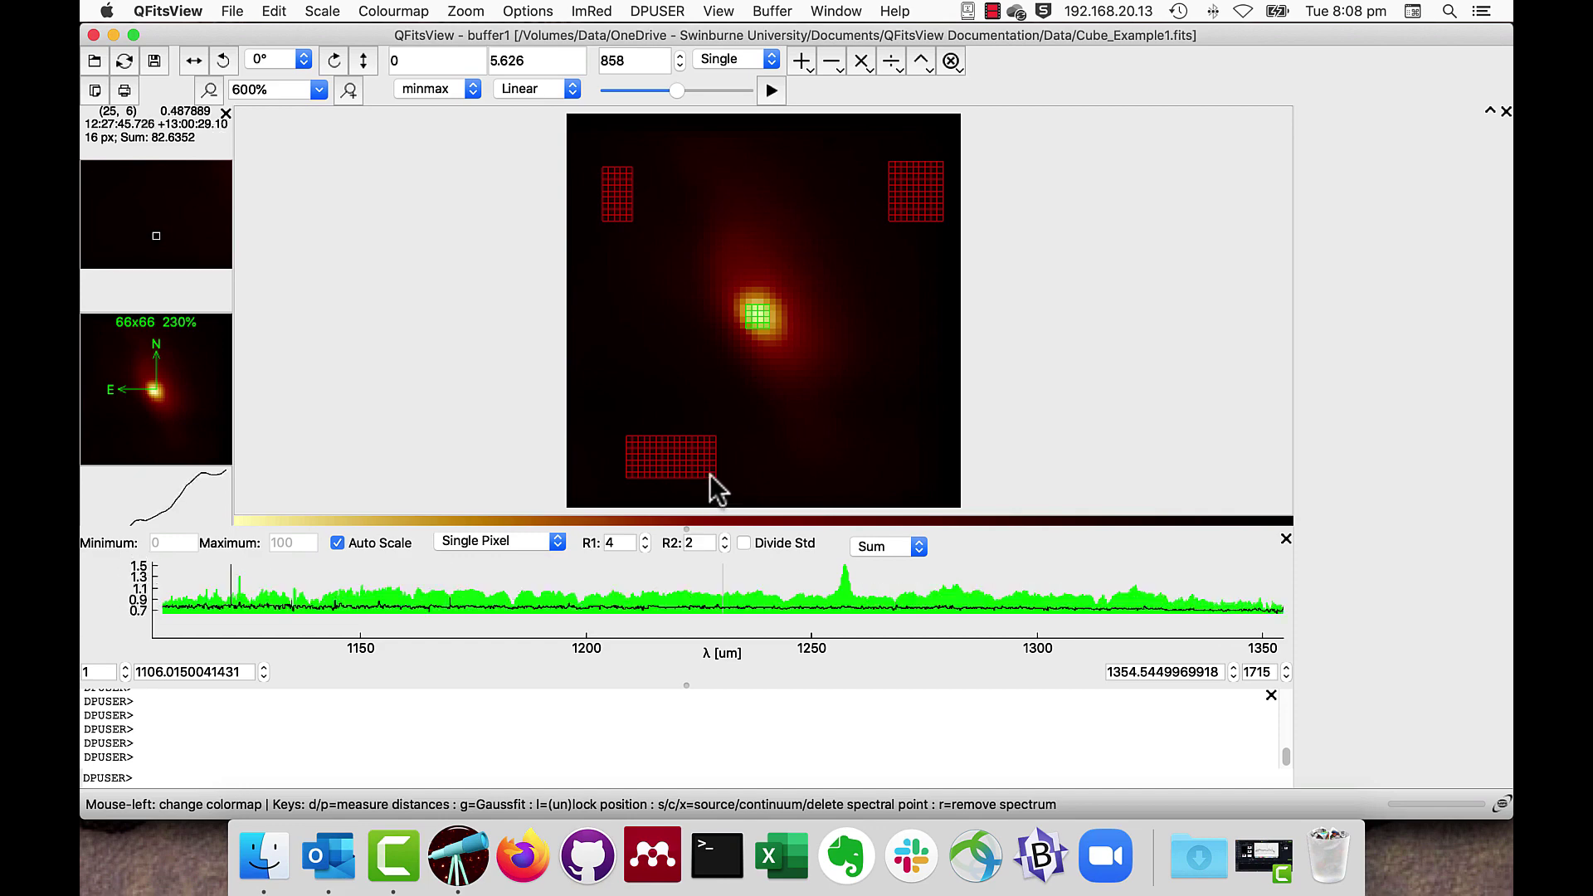
Step: Save the source/continuum mask as Cube_Example1_Mask1.fits in the Data folder
{"action": "right_click", "coordinate": [698, 365]}
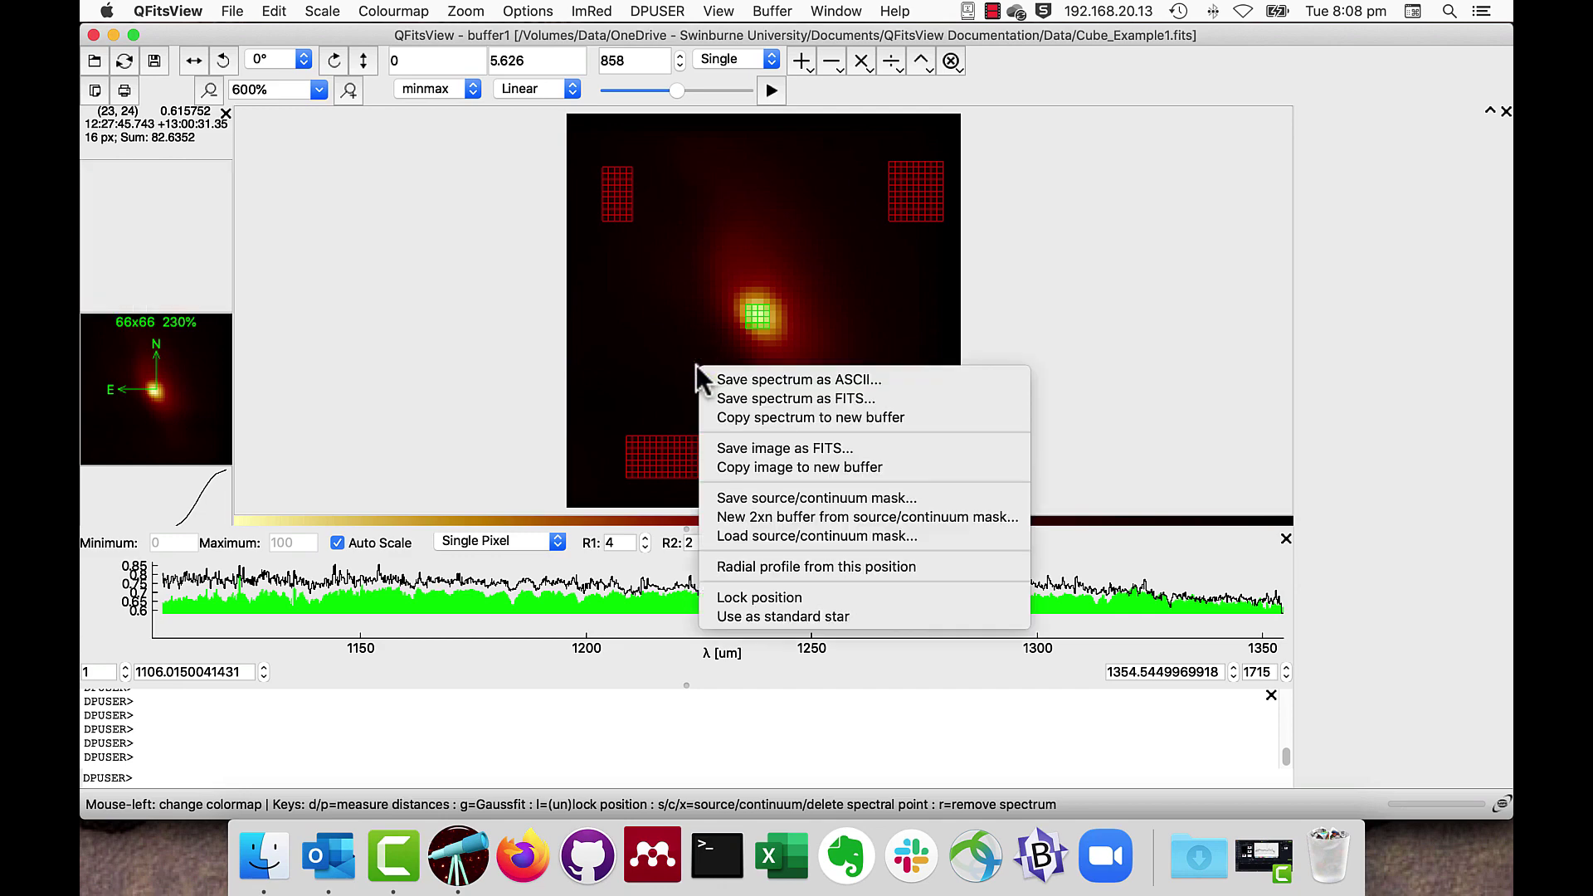
{"action": "left_click", "coordinate": [793, 497]}
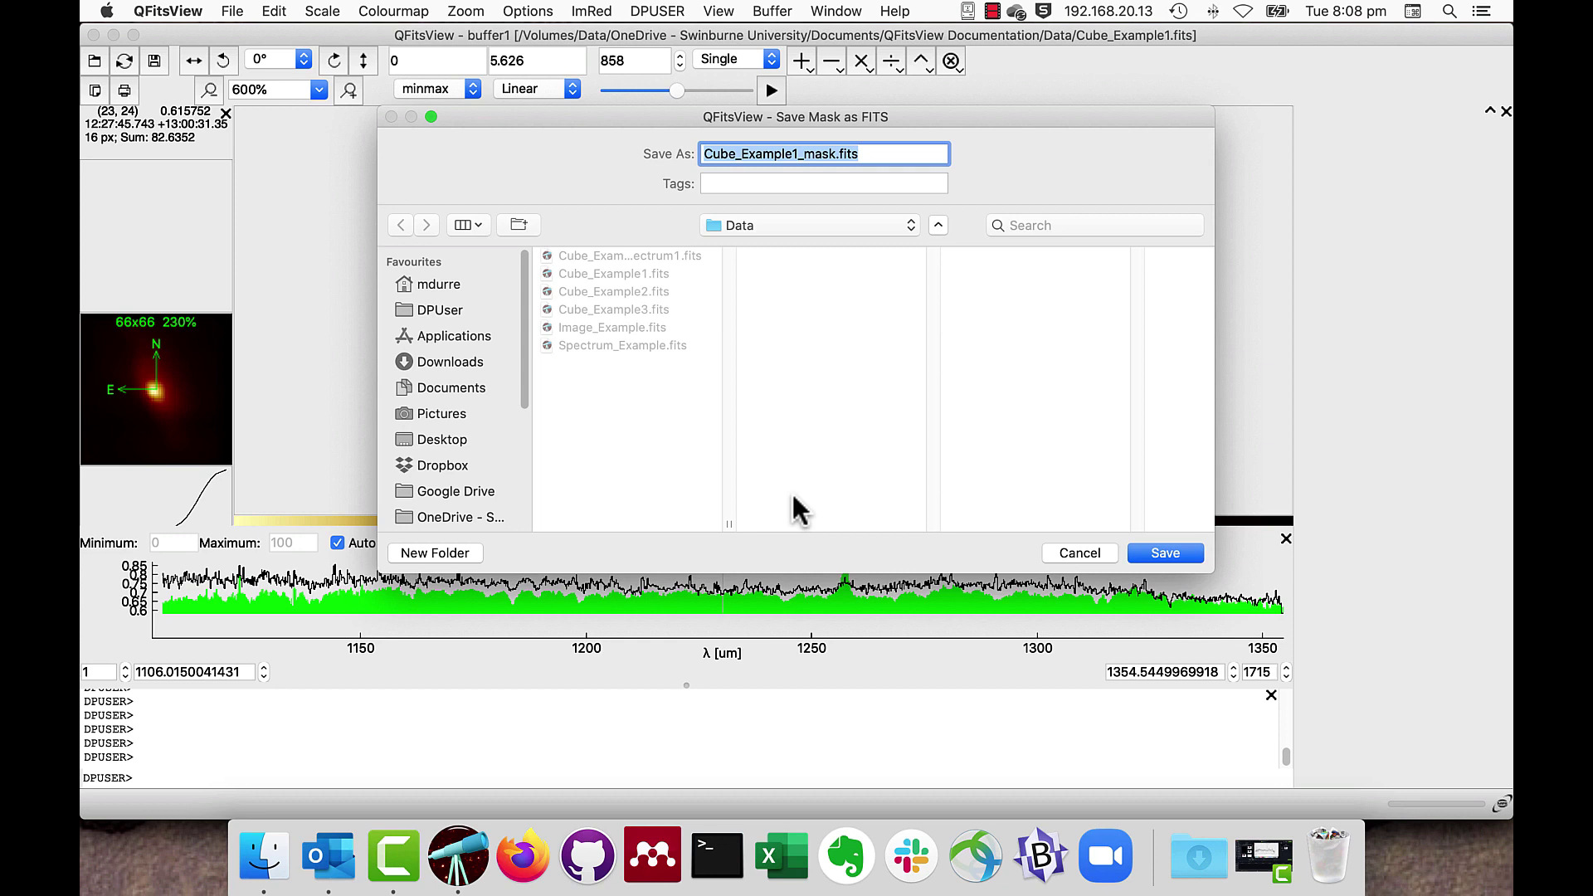
{"action": "left_click", "coordinate": [650, 273]}
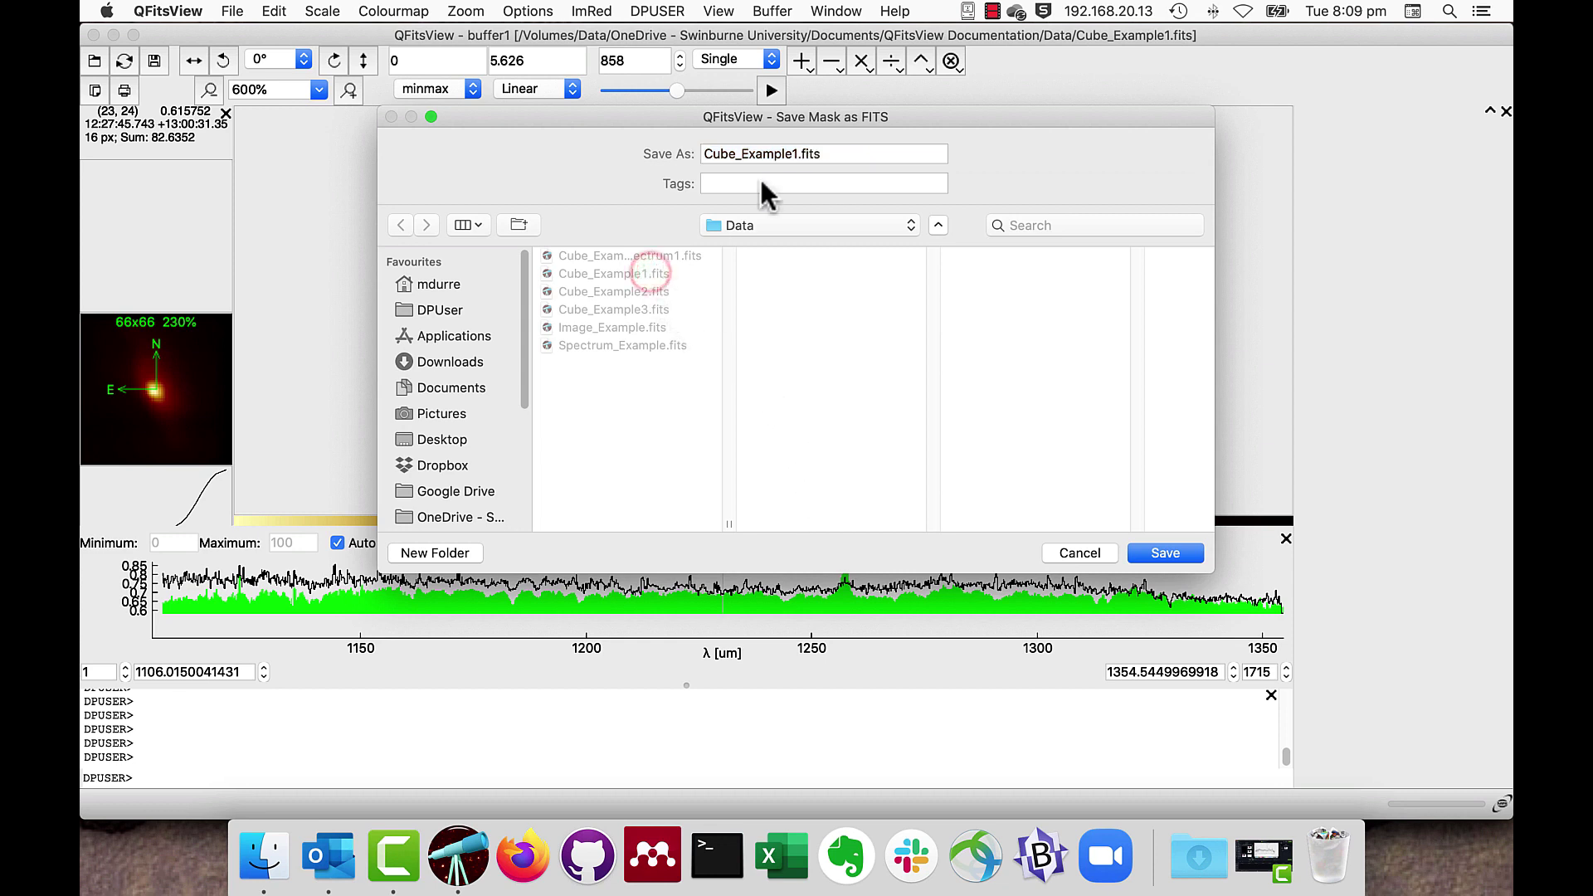
{"action": "left_click", "coordinate": [798, 153]}
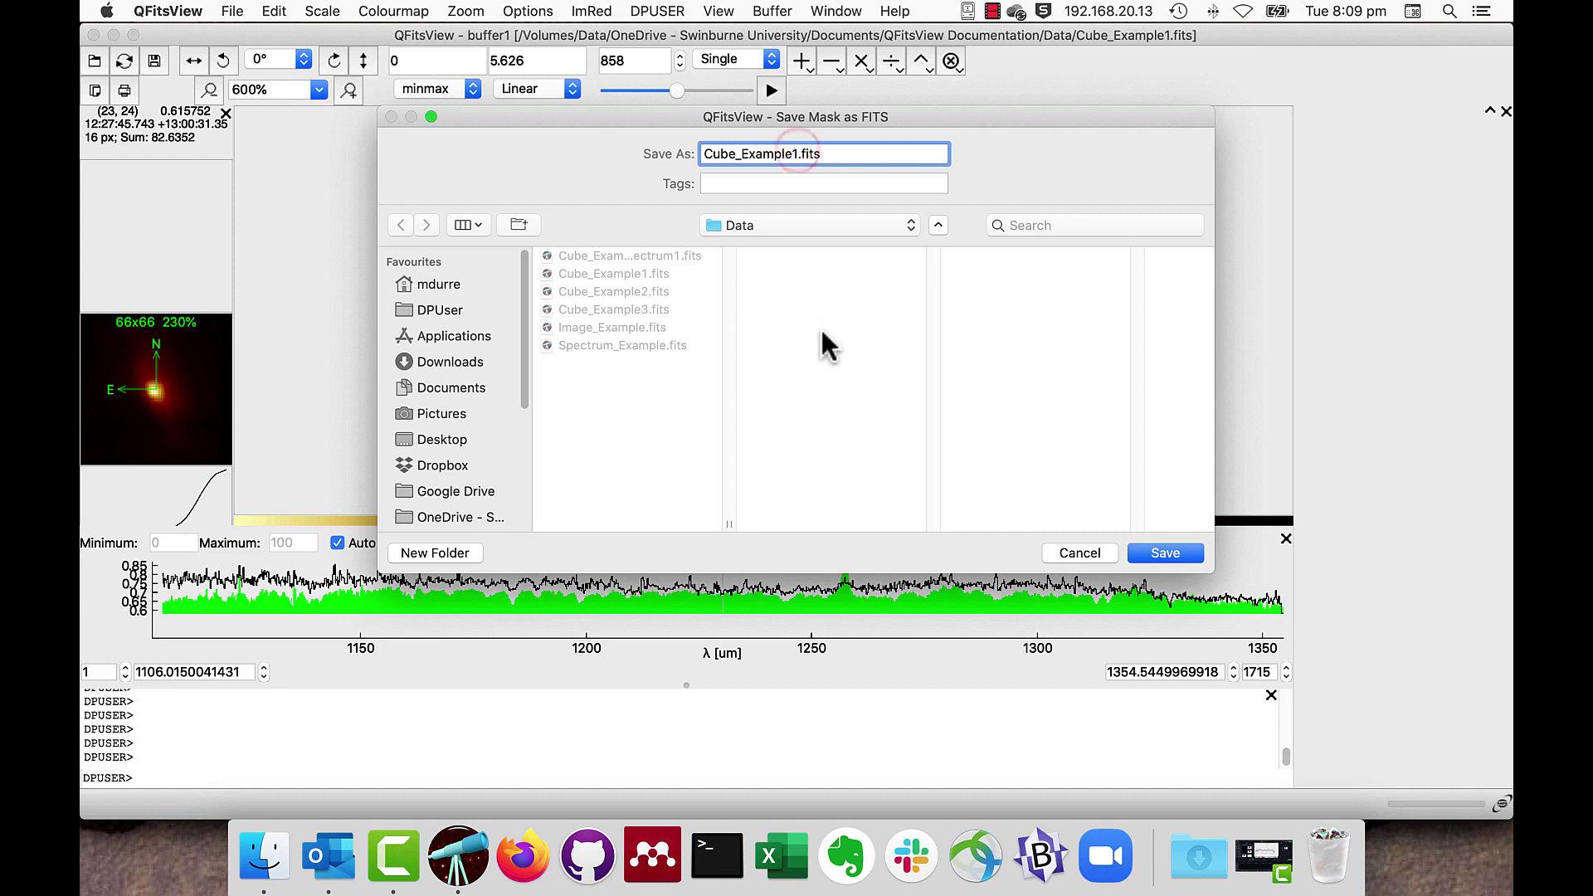
{"action": "type", "text": "_Mask1"}
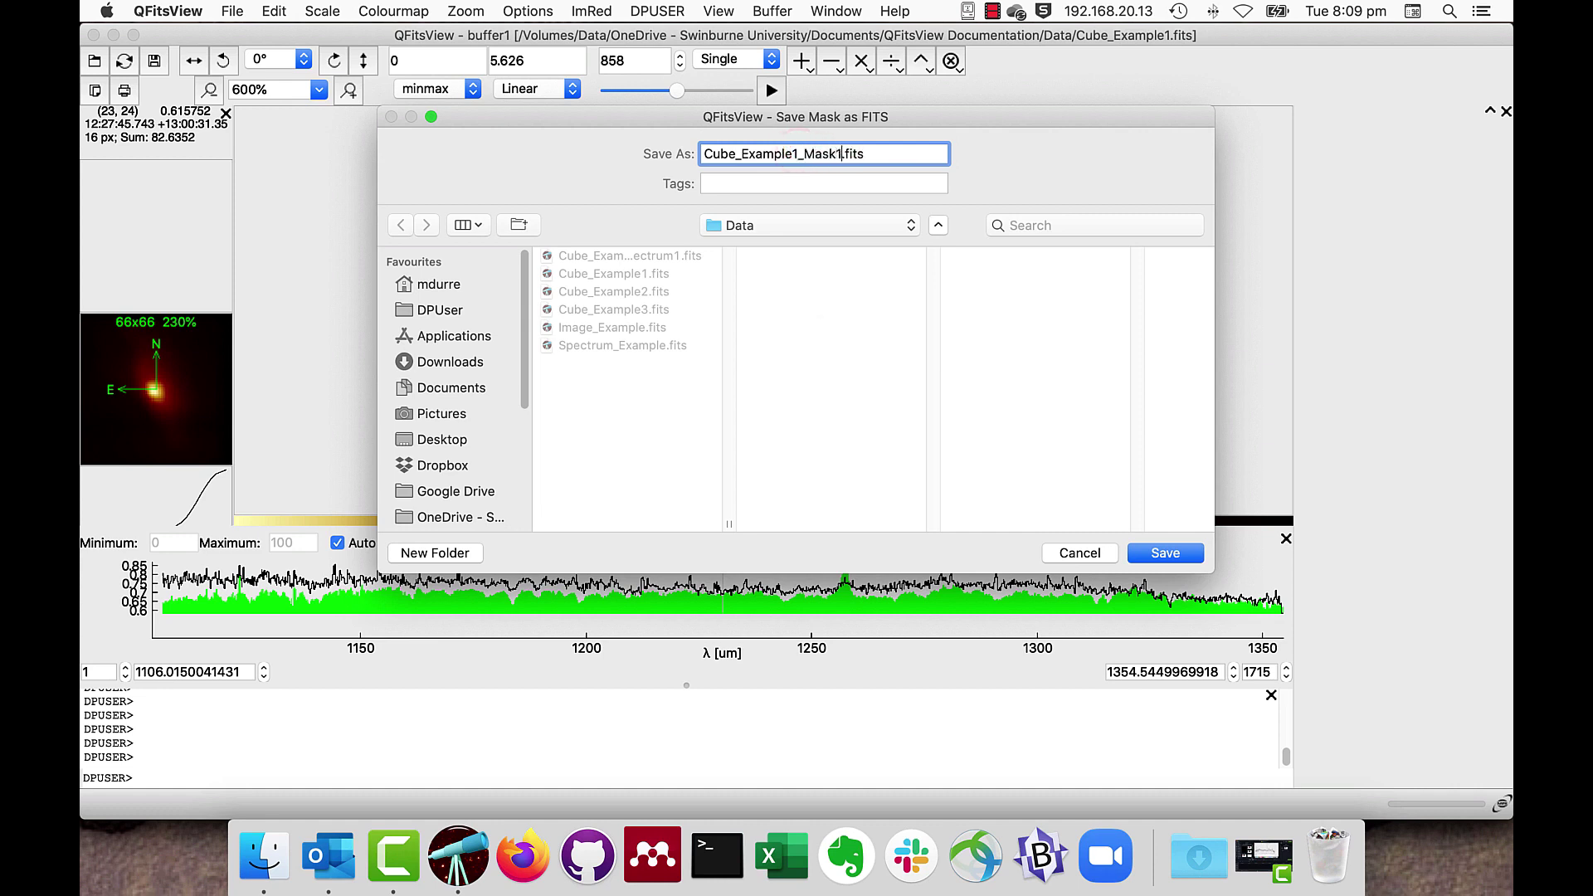
{"action": "key", "text": "Return"}
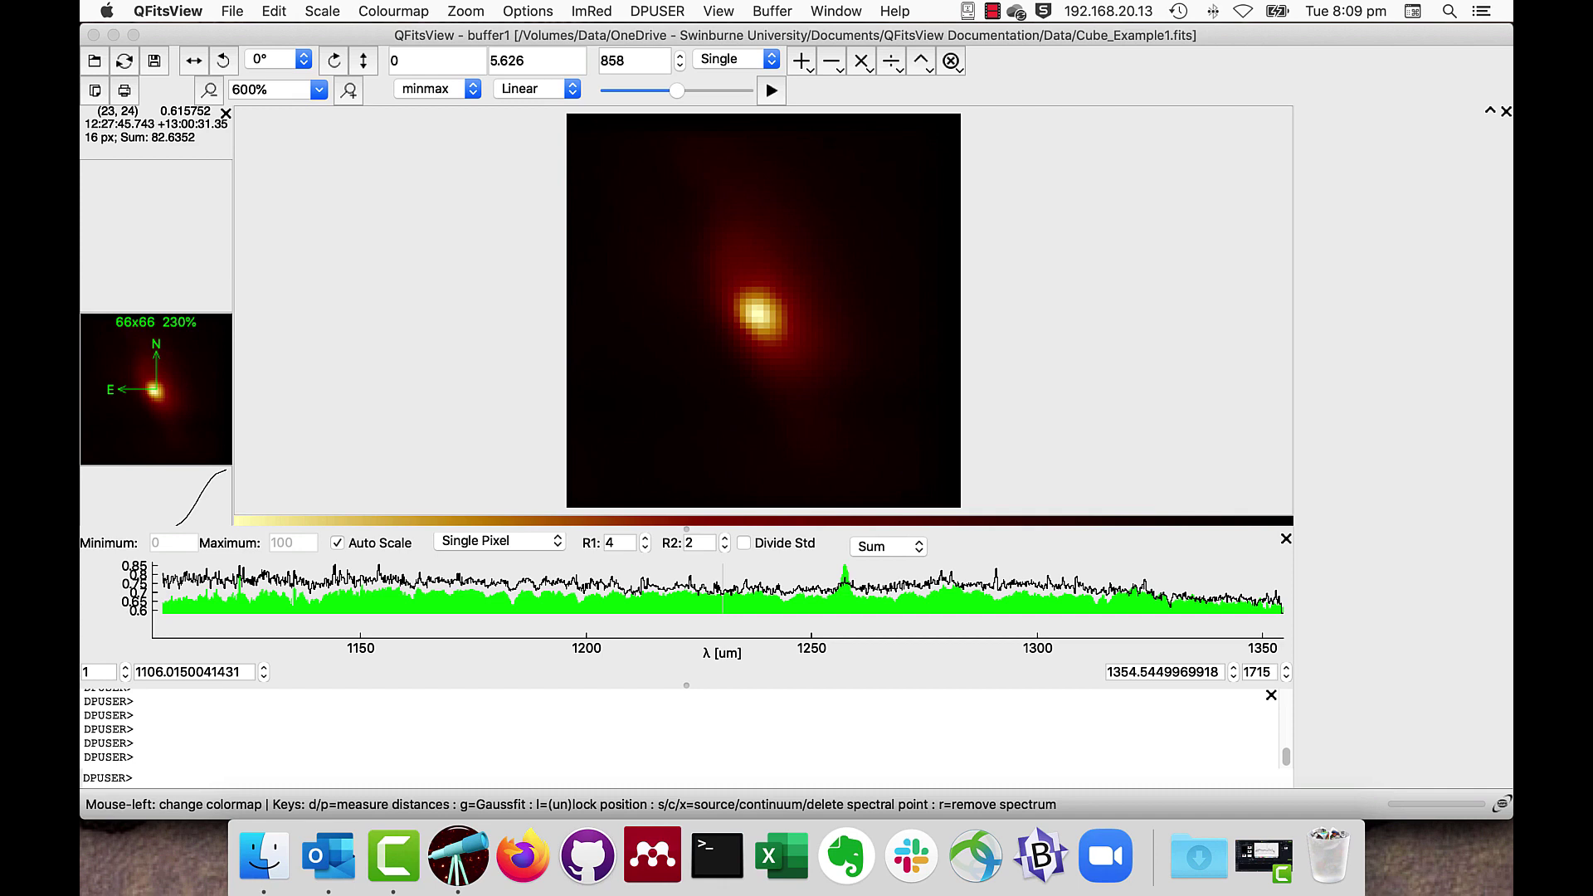
Step: Open Cube_Example1_Mask1.fits from the Data folder into buffer2
{"action": "key", "text": "super+o"}
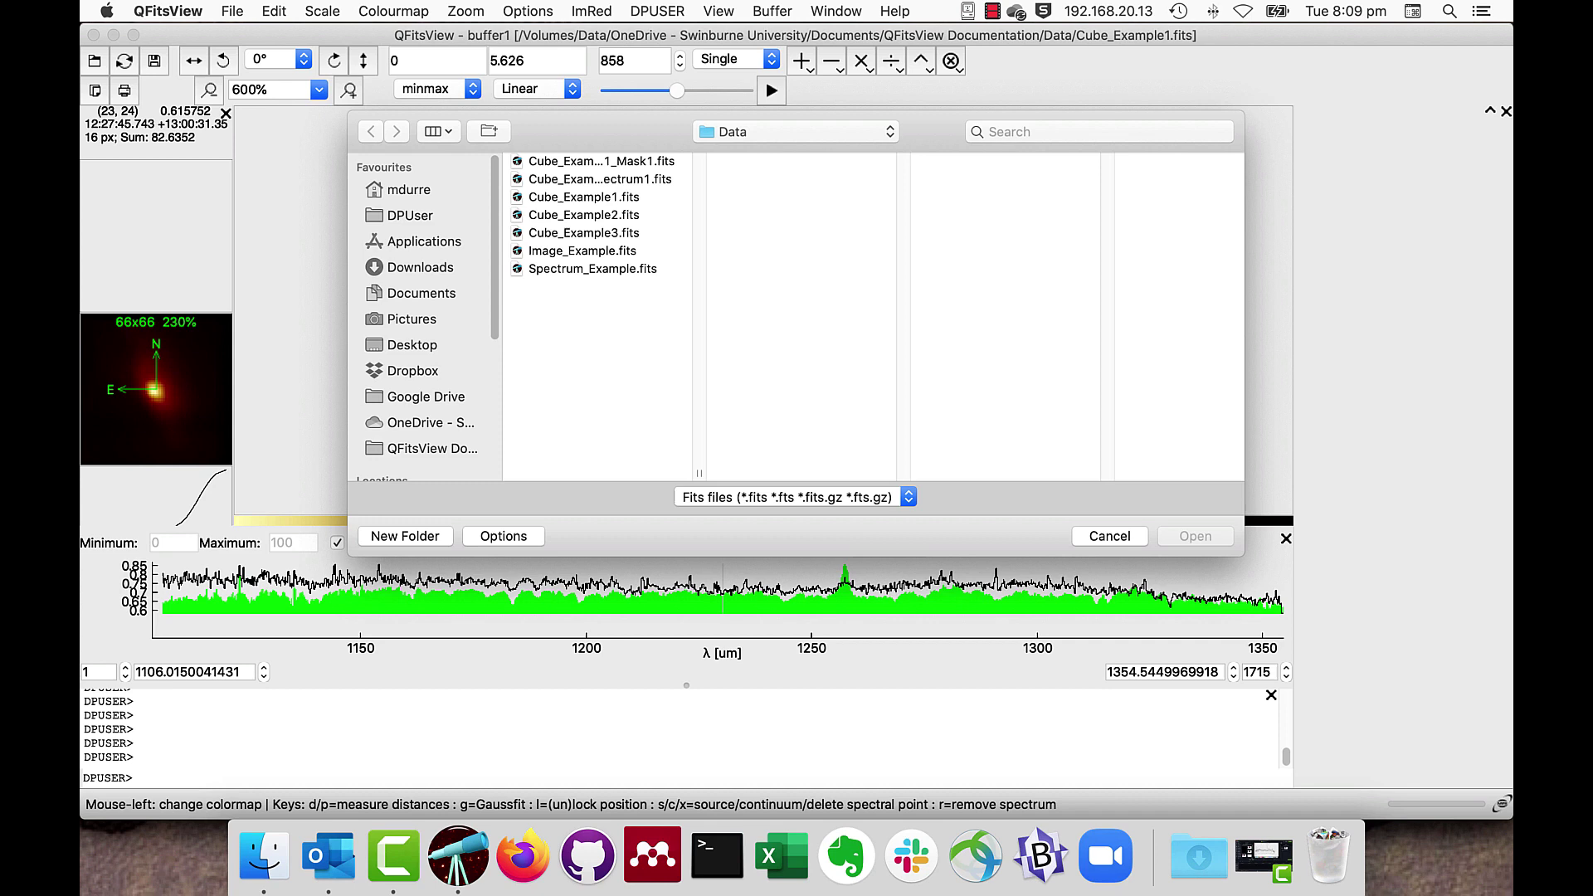
{"action": "left_click", "coordinate": [594, 158]}
{"action": "left_click", "coordinate": [1198, 538]}
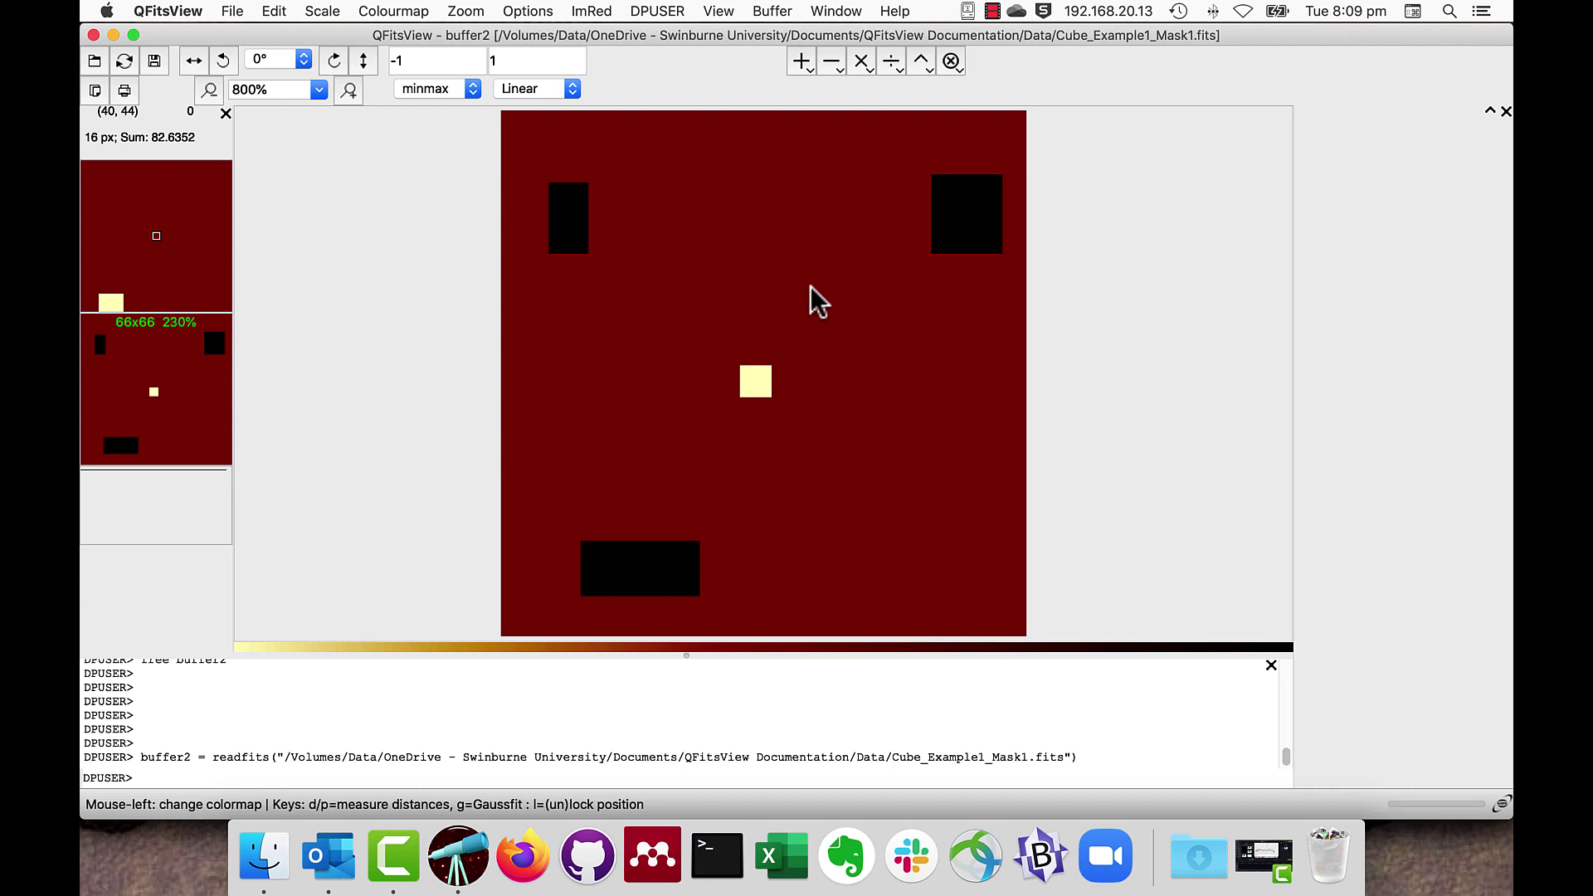
Step: Open the Cube_Example3.fits cube as buffer3
{"action": "key", "text": "super+o"}
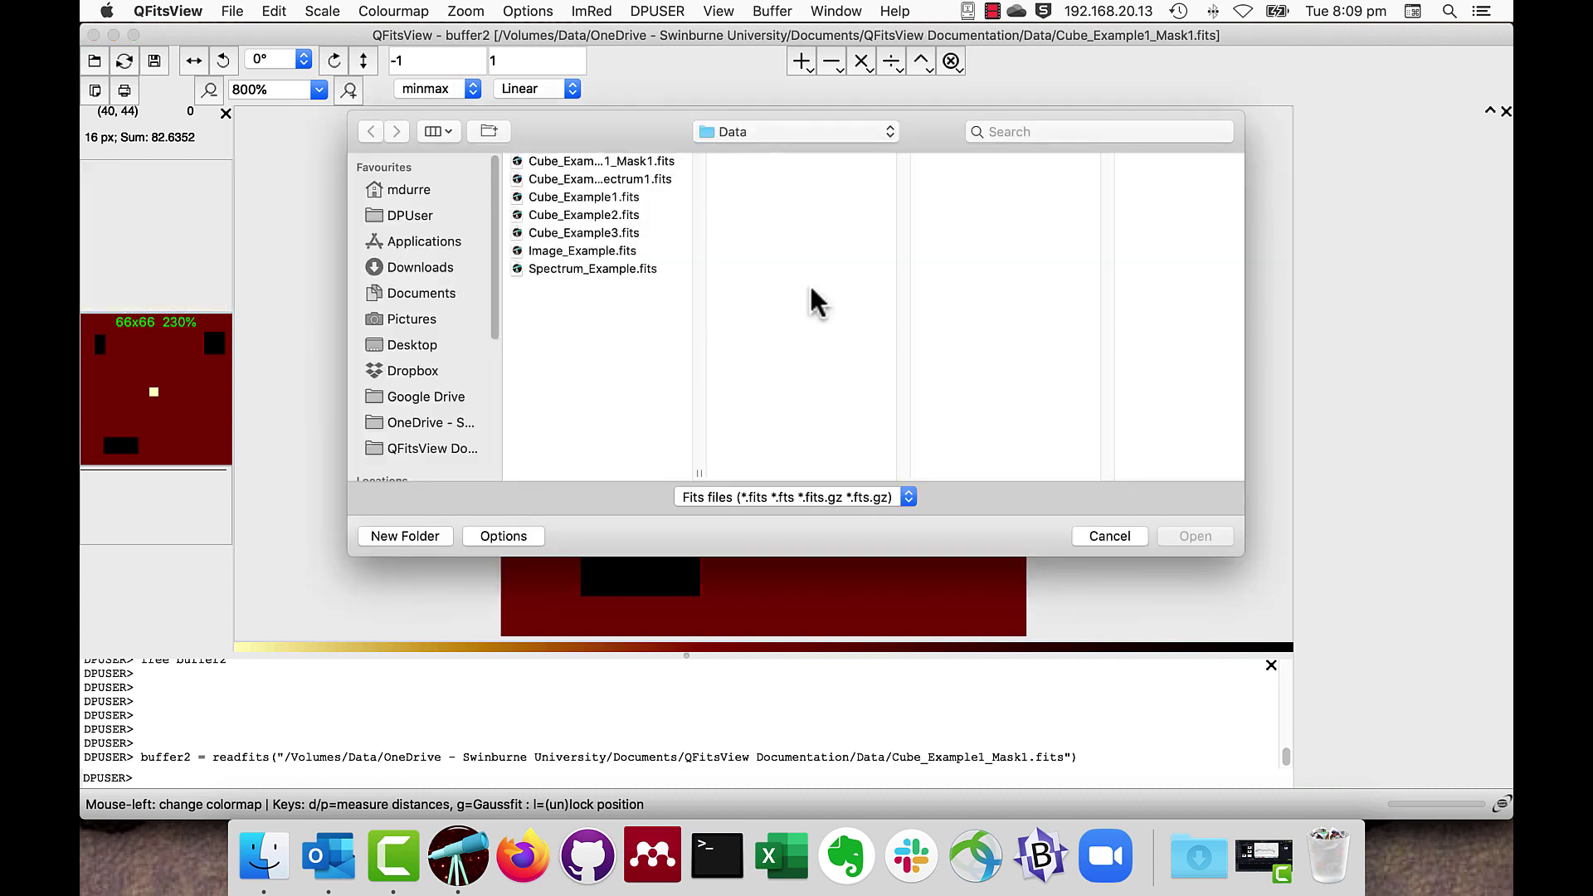
{"action": "left_click", "coordinate": [638, 233]}
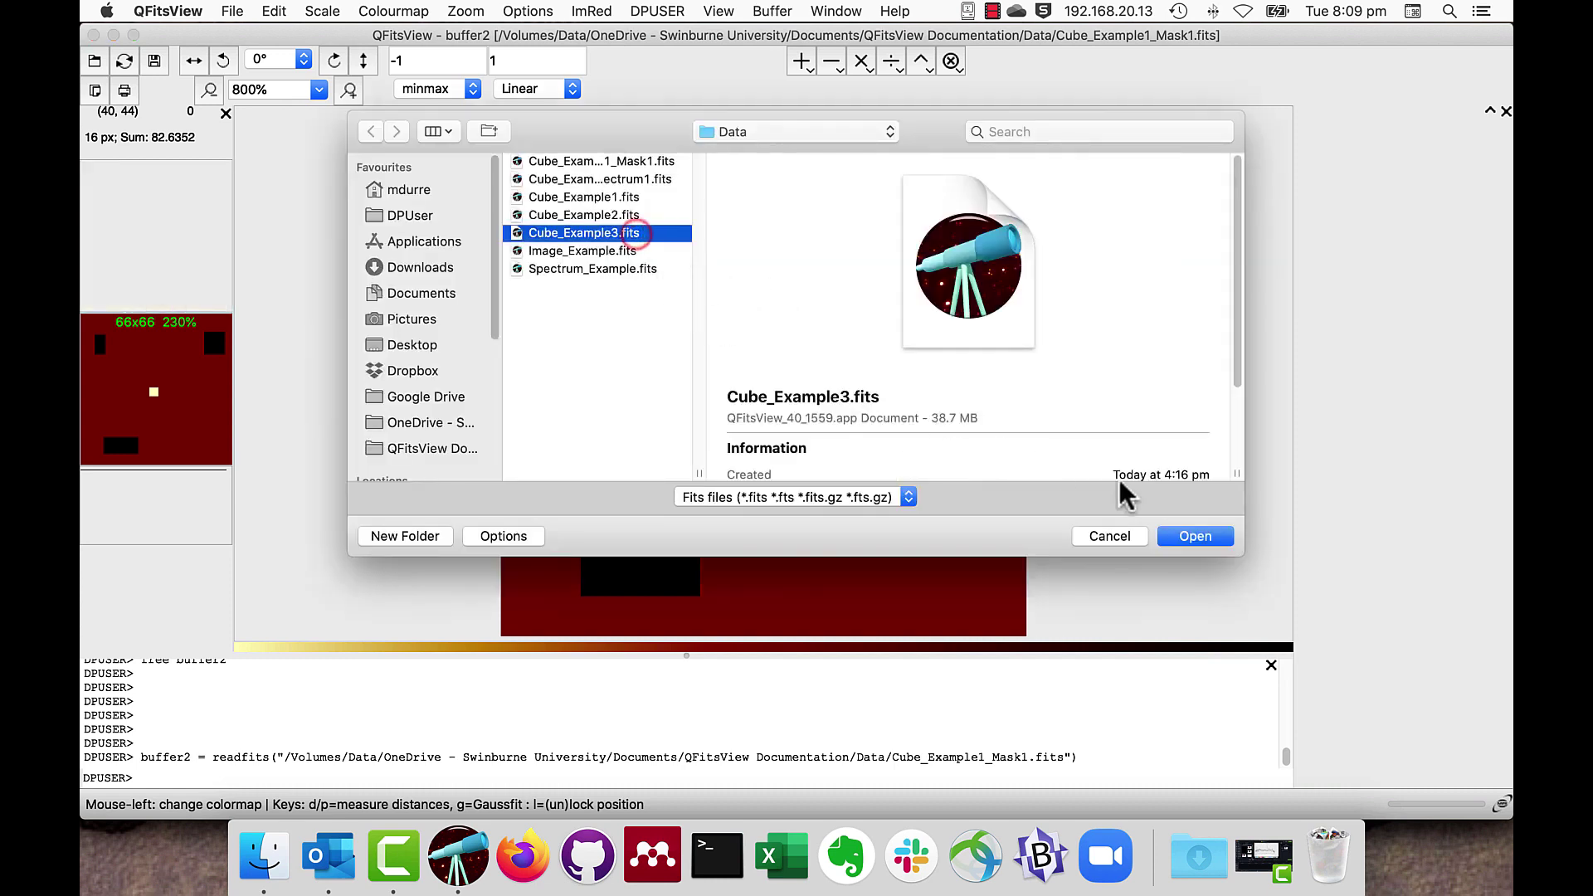
{"action": "left_click", "coordinate": [1198, 537]}
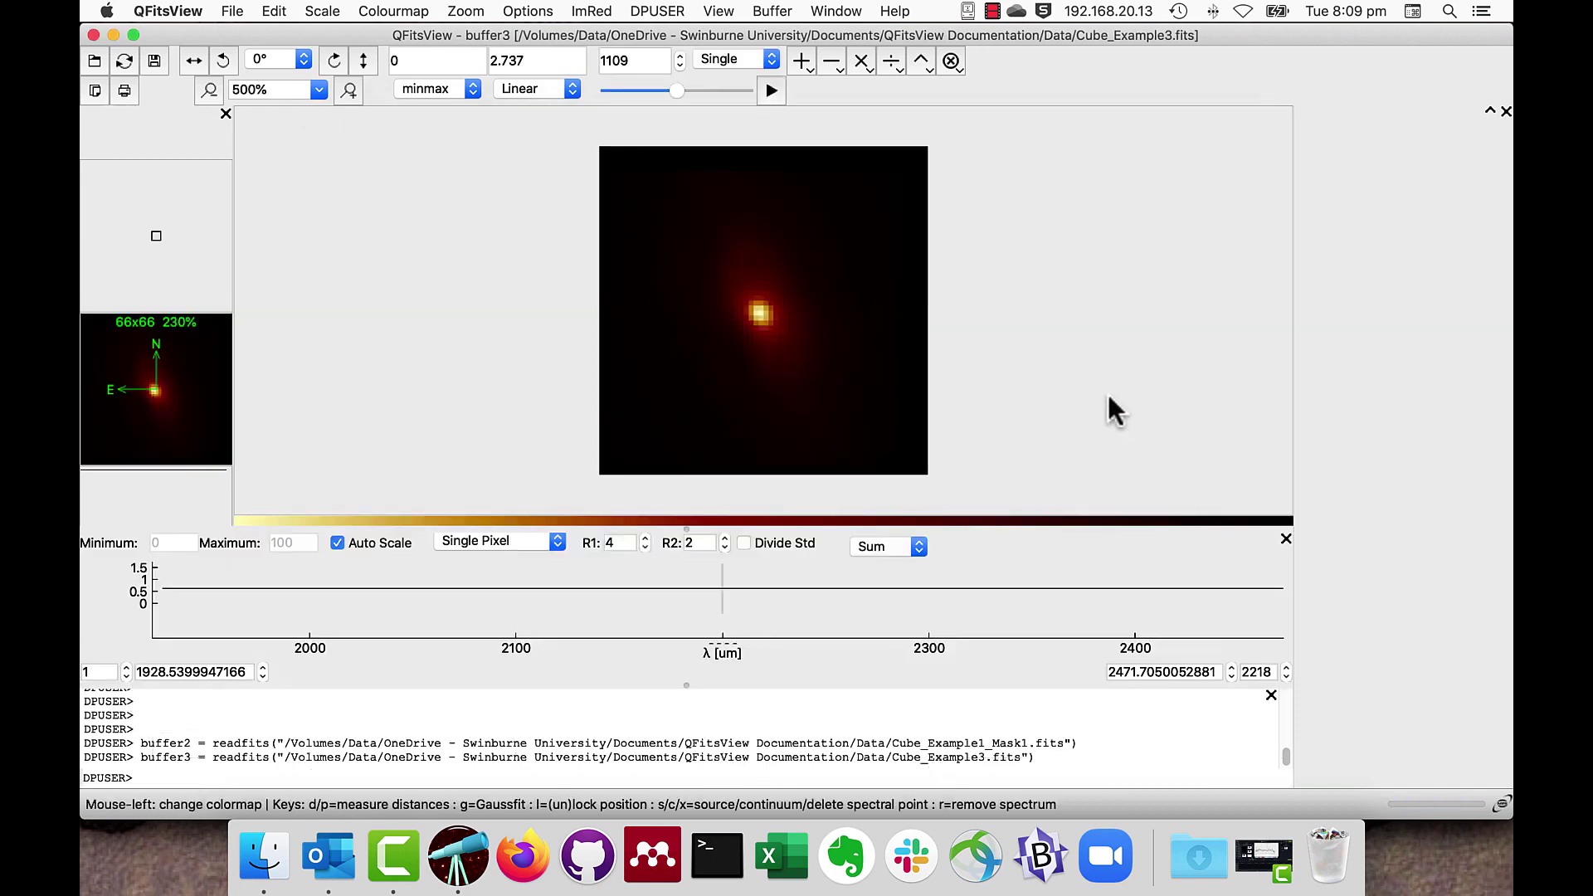
Step: Apply the Cube_Example1_Mask1.fits source/continuum mask to this cube
{"action": "right_click", "coordinate": [753, 335]}
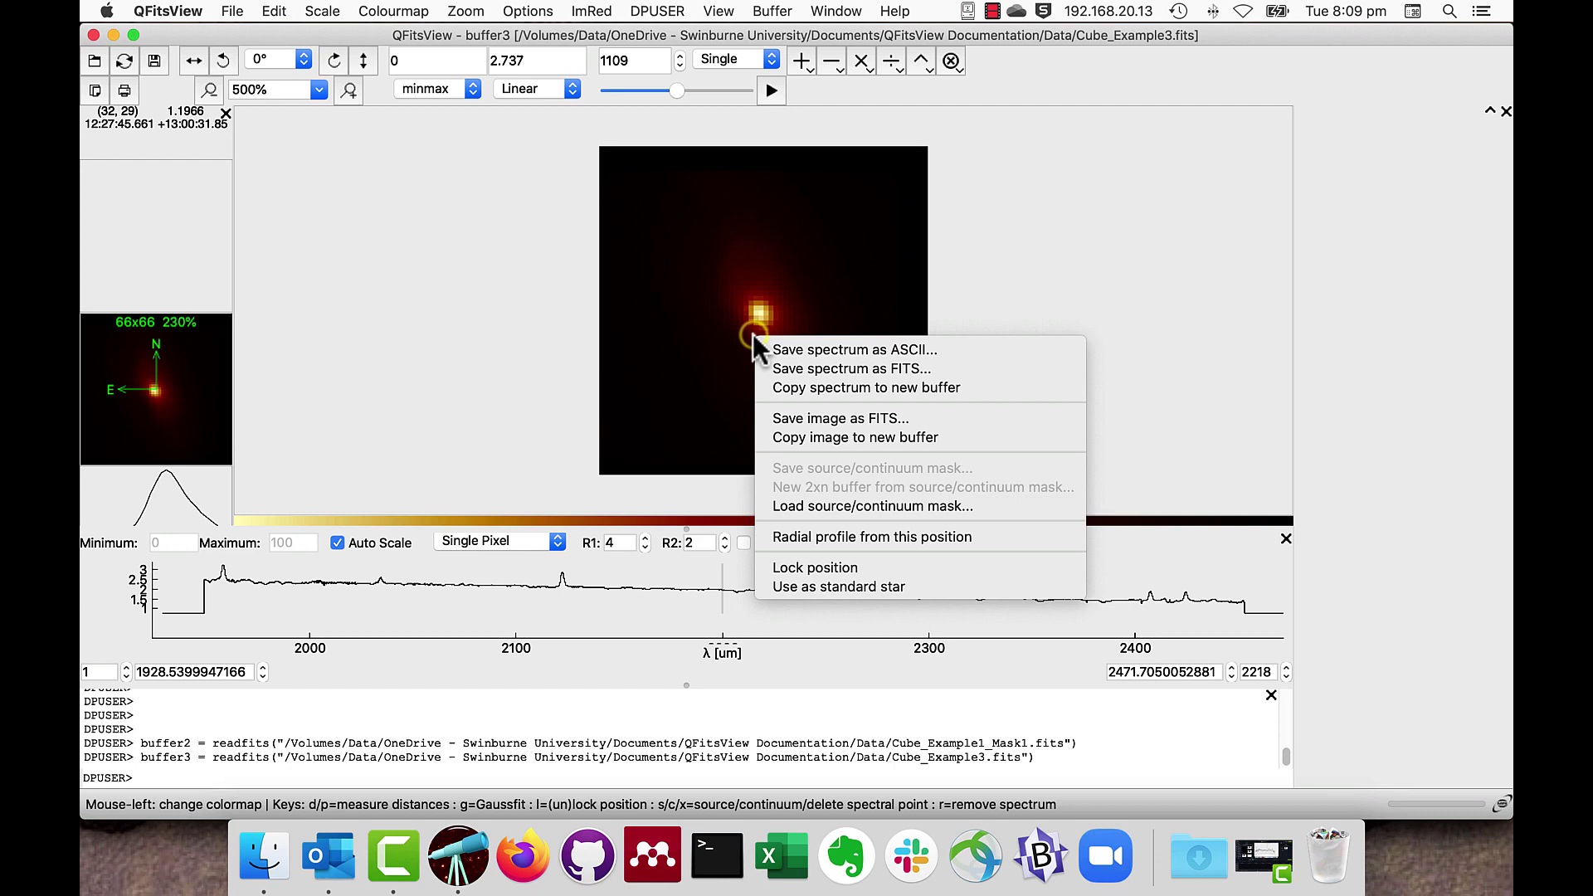
{"action": "left_click", "coordinate": [811, 506]}
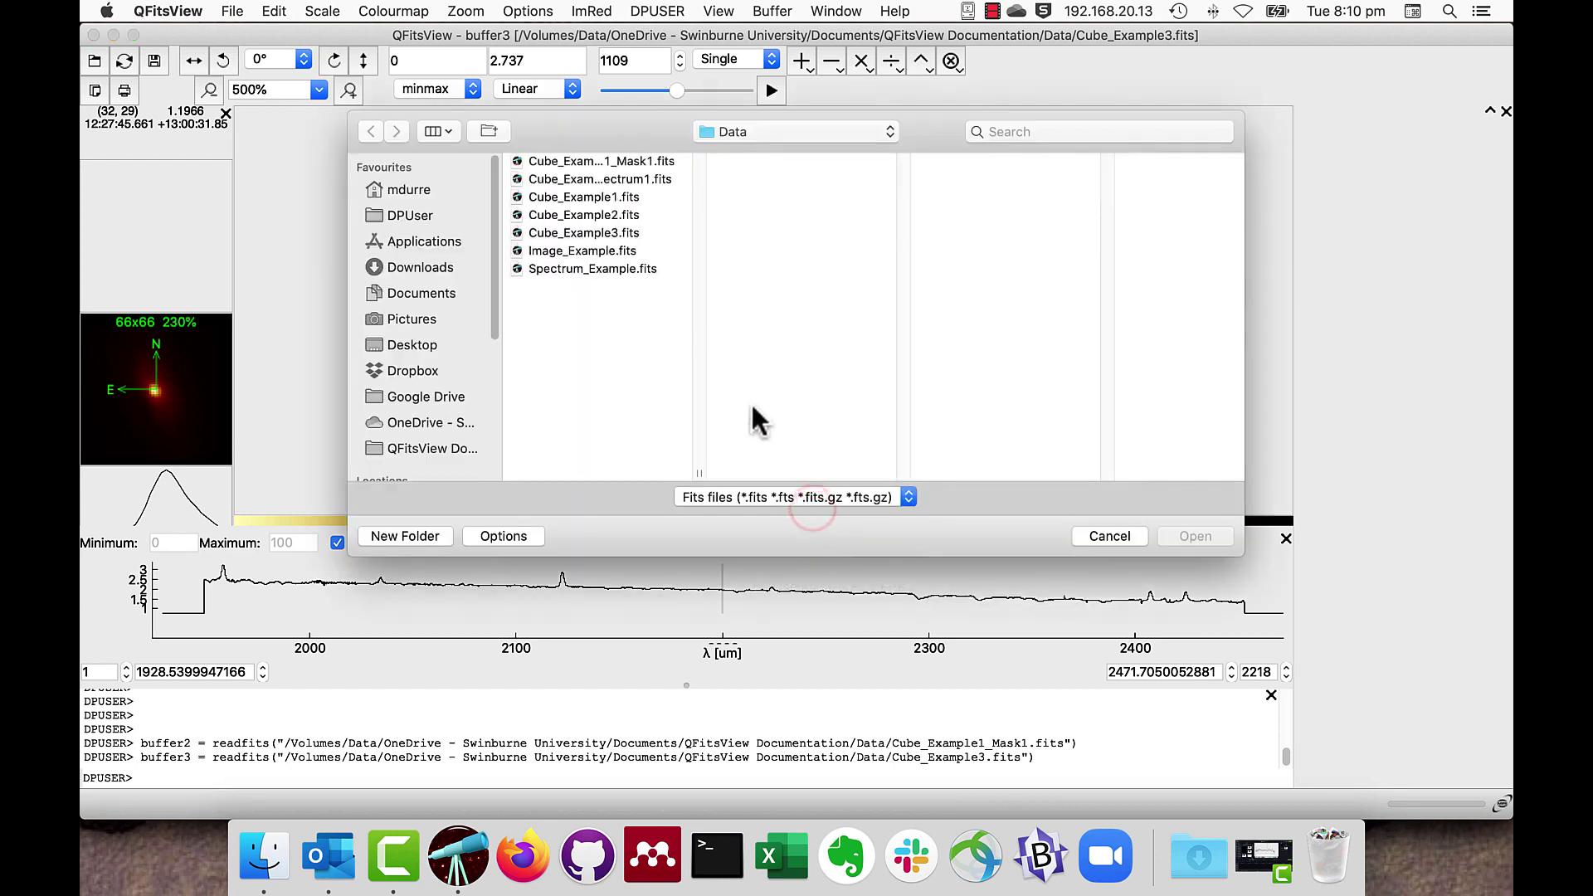
{"action": "left_click", "coordinate": [613, 161]}
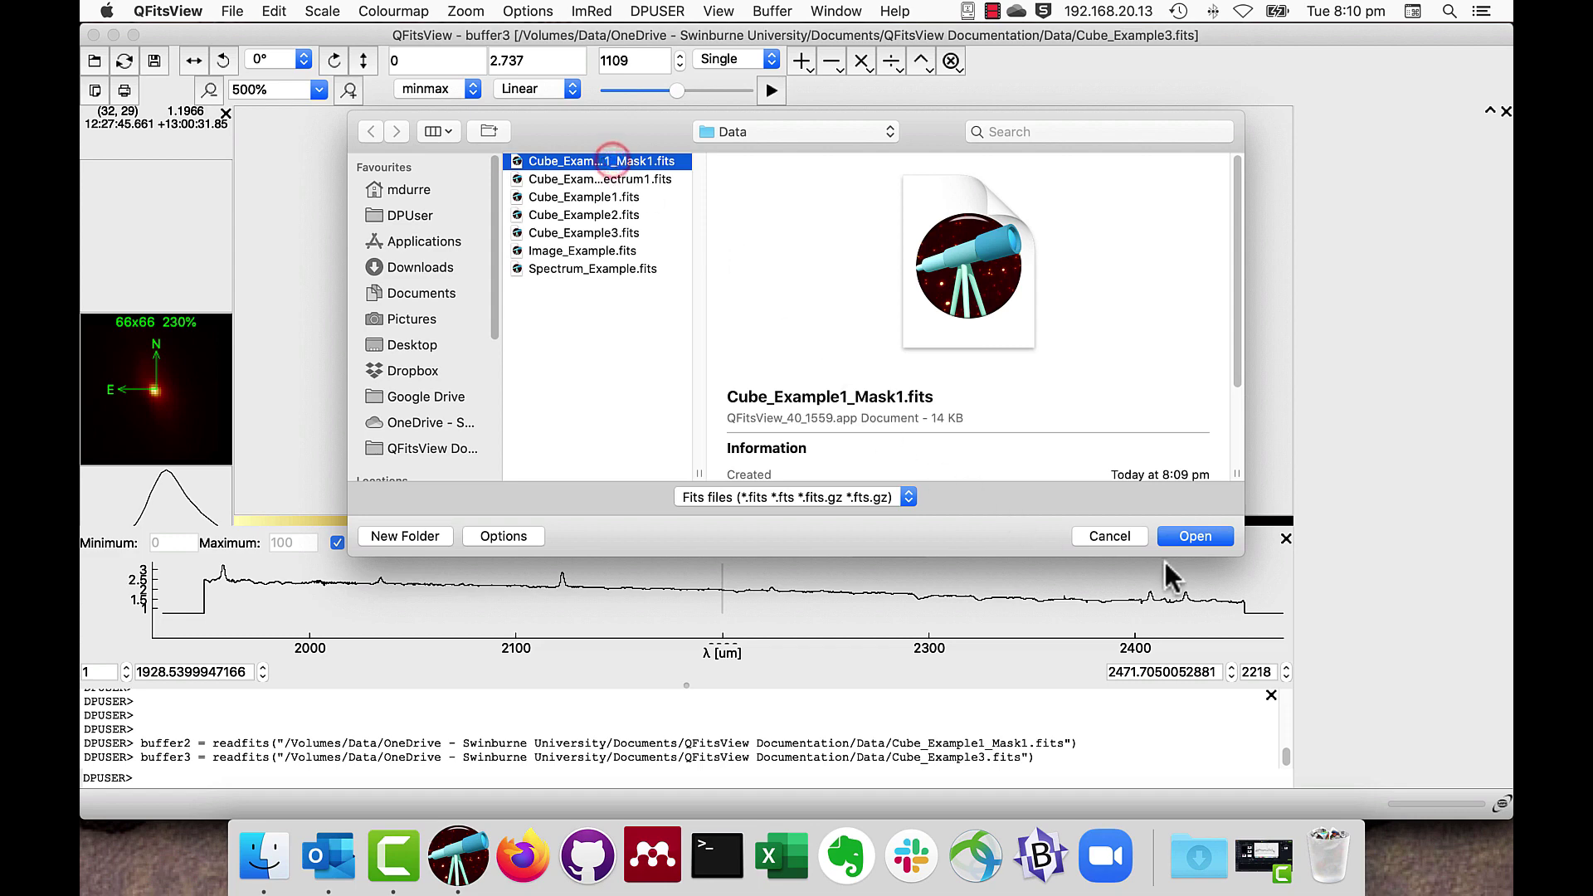
{"action": "left_click", "coordinate": [1201, 538]}
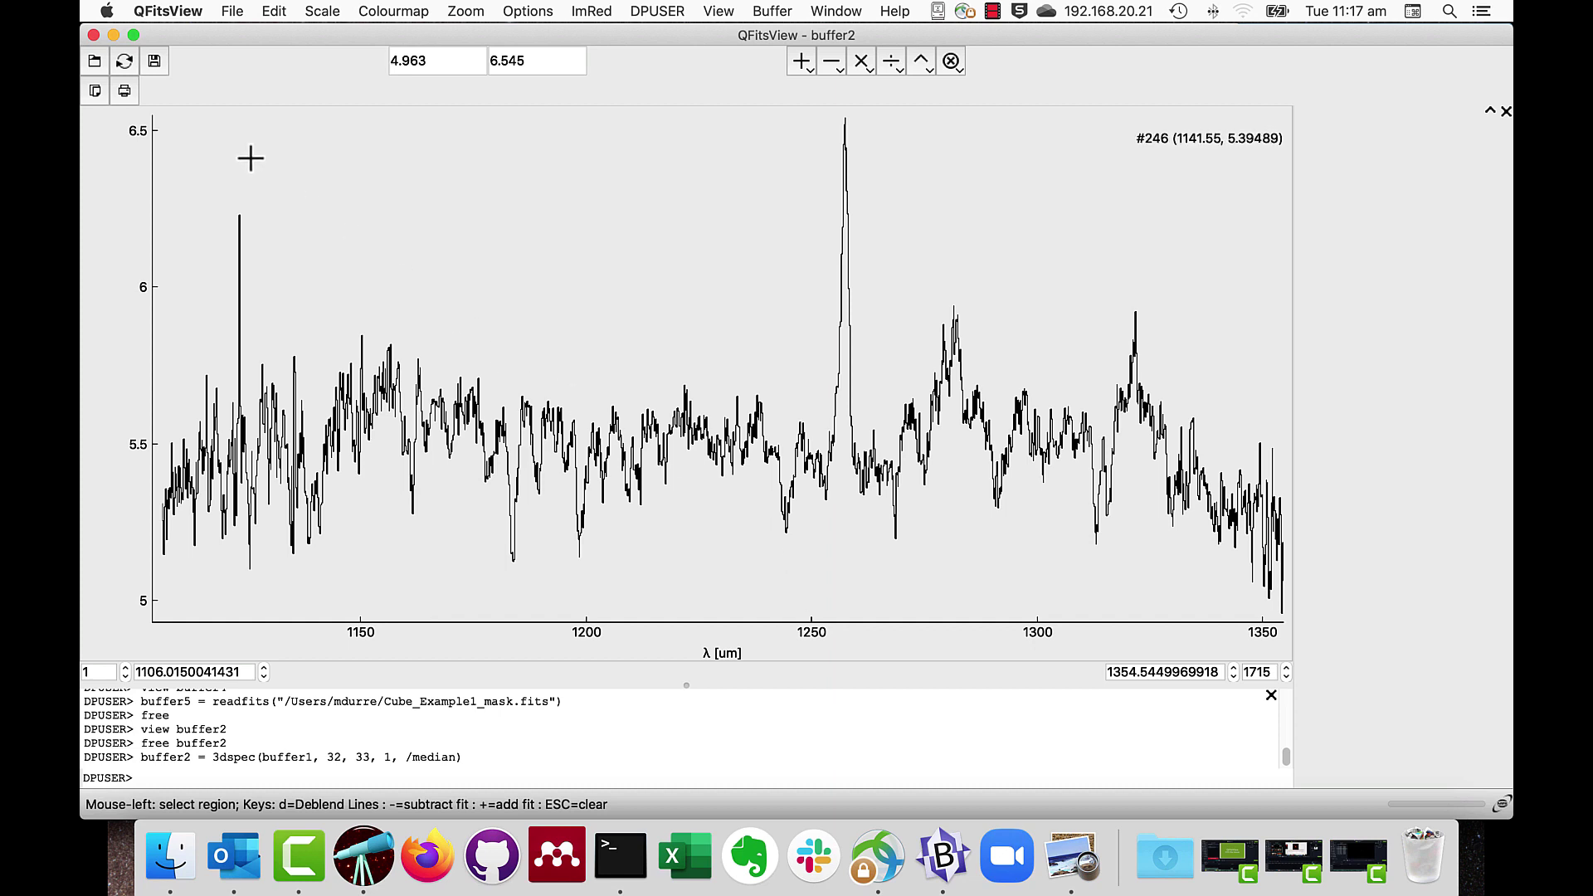
{"action": "left_click", "coordinate": [224, 12]}
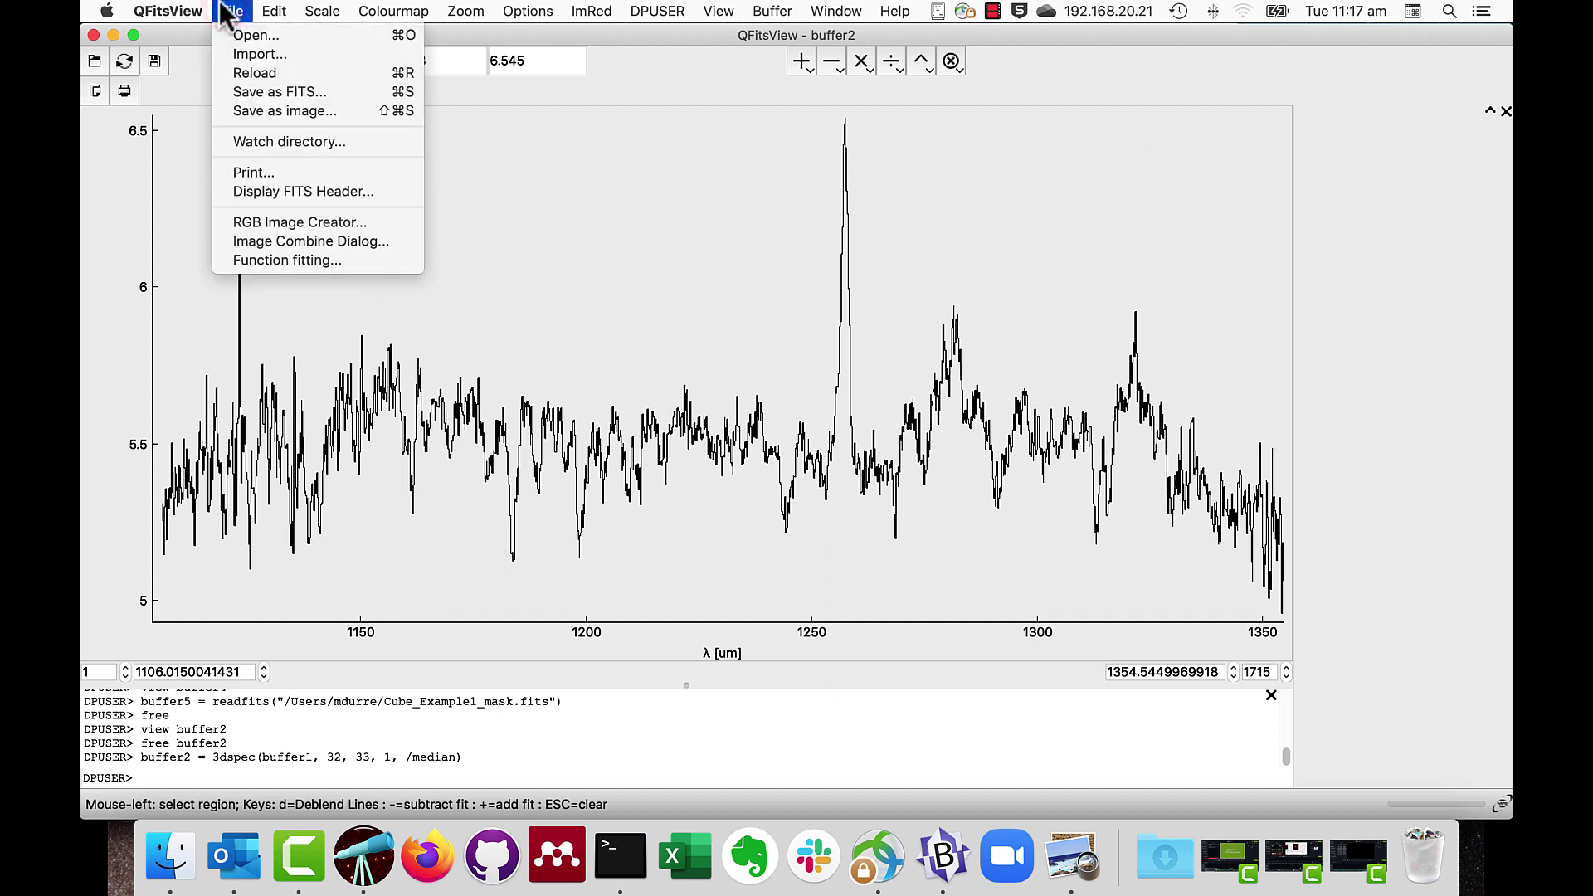
{"action": "left_click", "coordinate": [274, 192]}
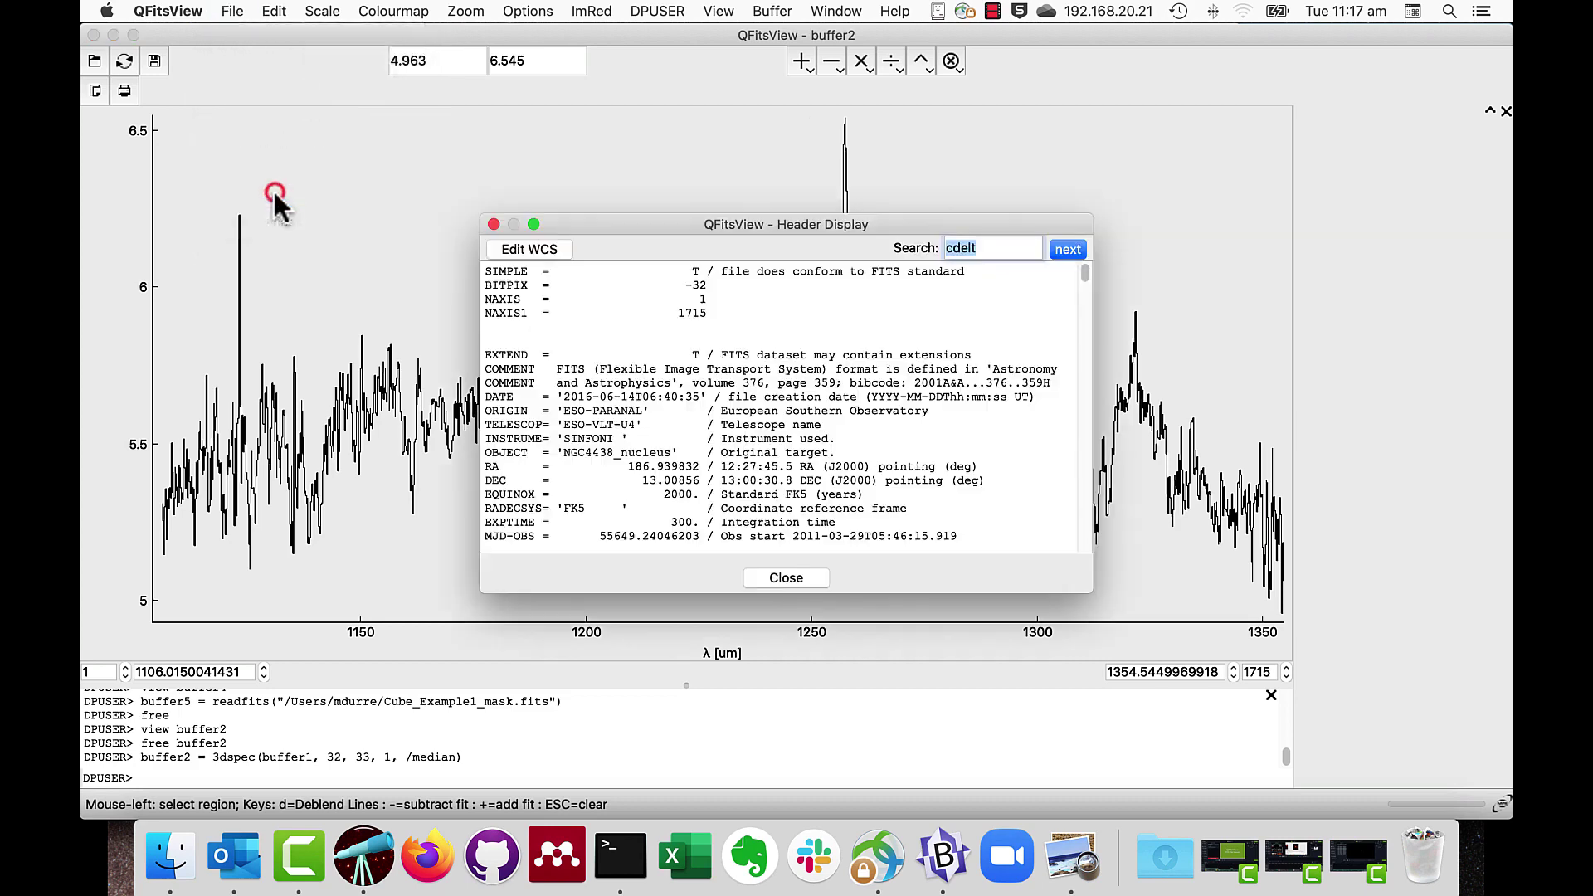
{"action": "left_click", "coordinate": [647, 369]}
{"action": "left_click_drag", "start_coordinate": [647, 370], "coordinate": [980, 281]}
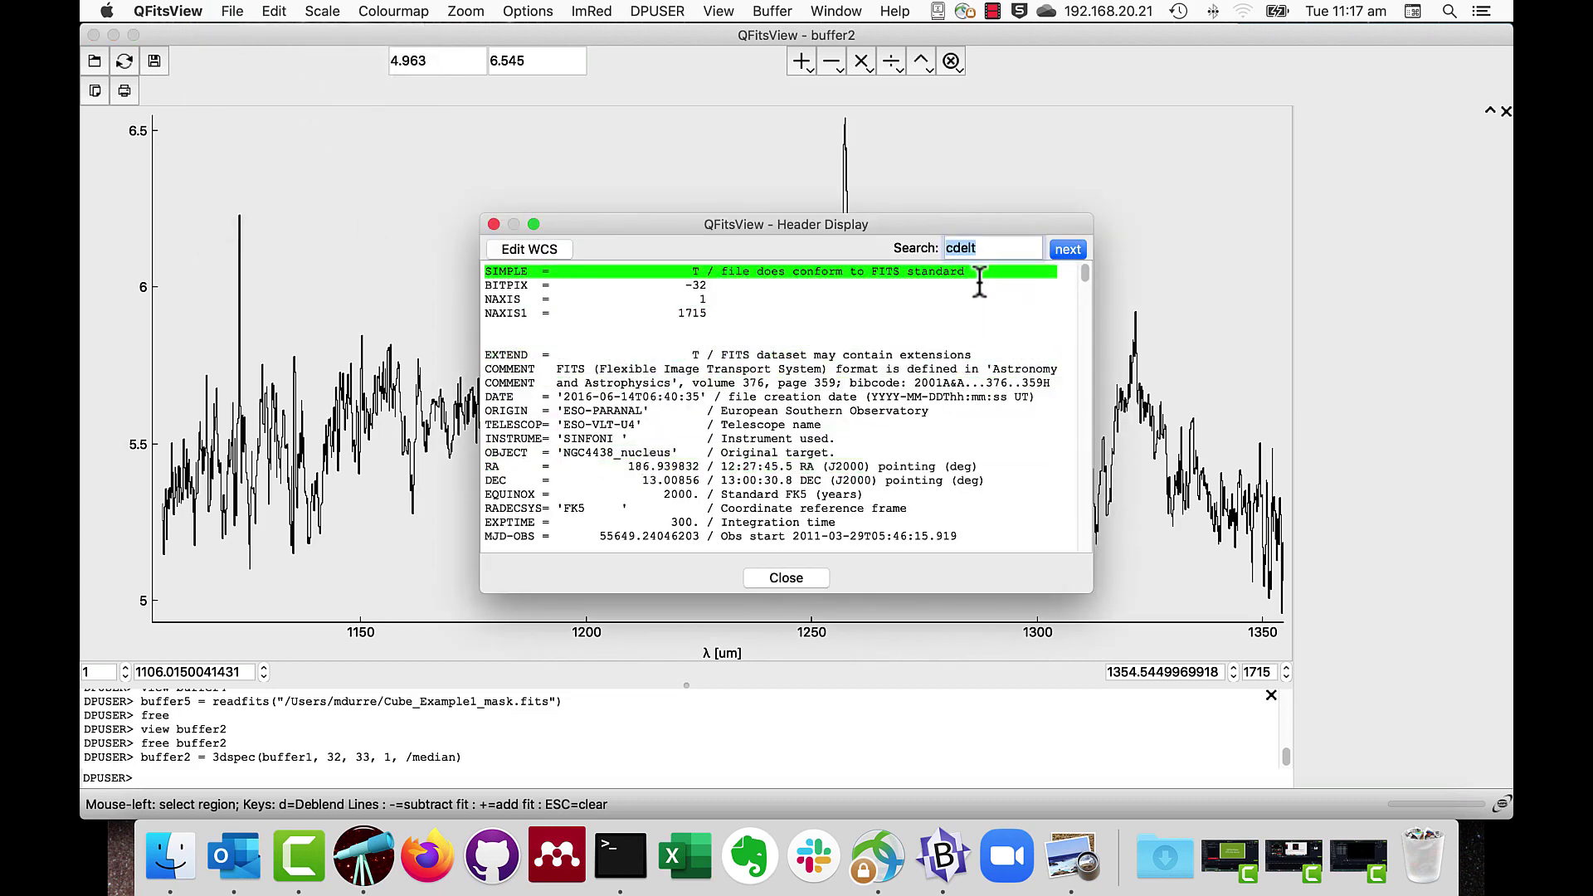
{"action": "left_click", "coordinate": [1068, 249]}
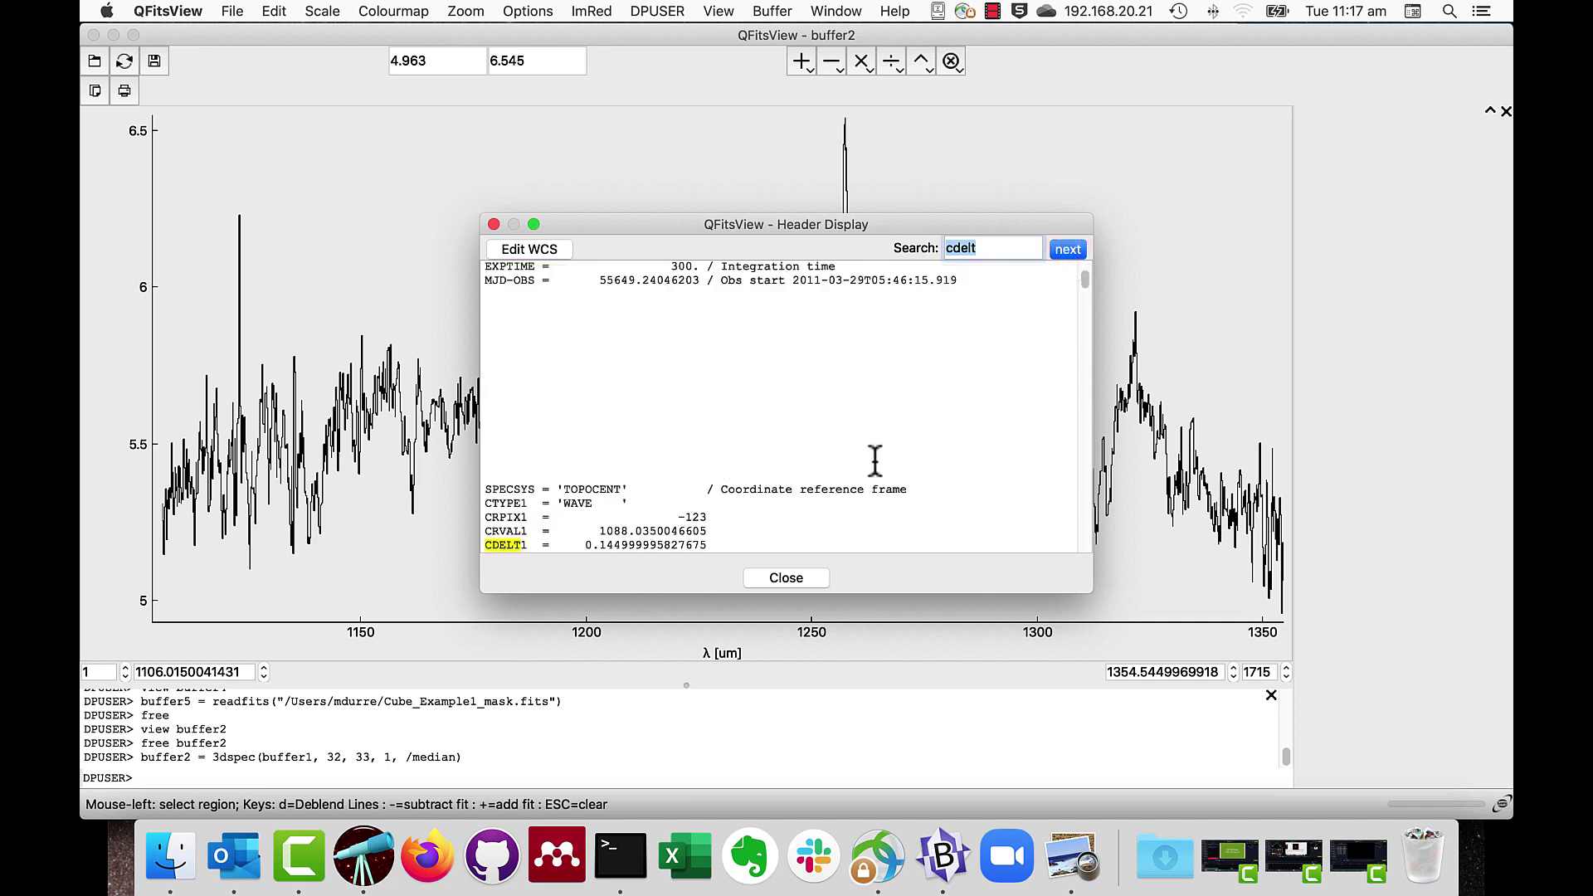
{"action": "left_click", "coordinate": [813, 577]}
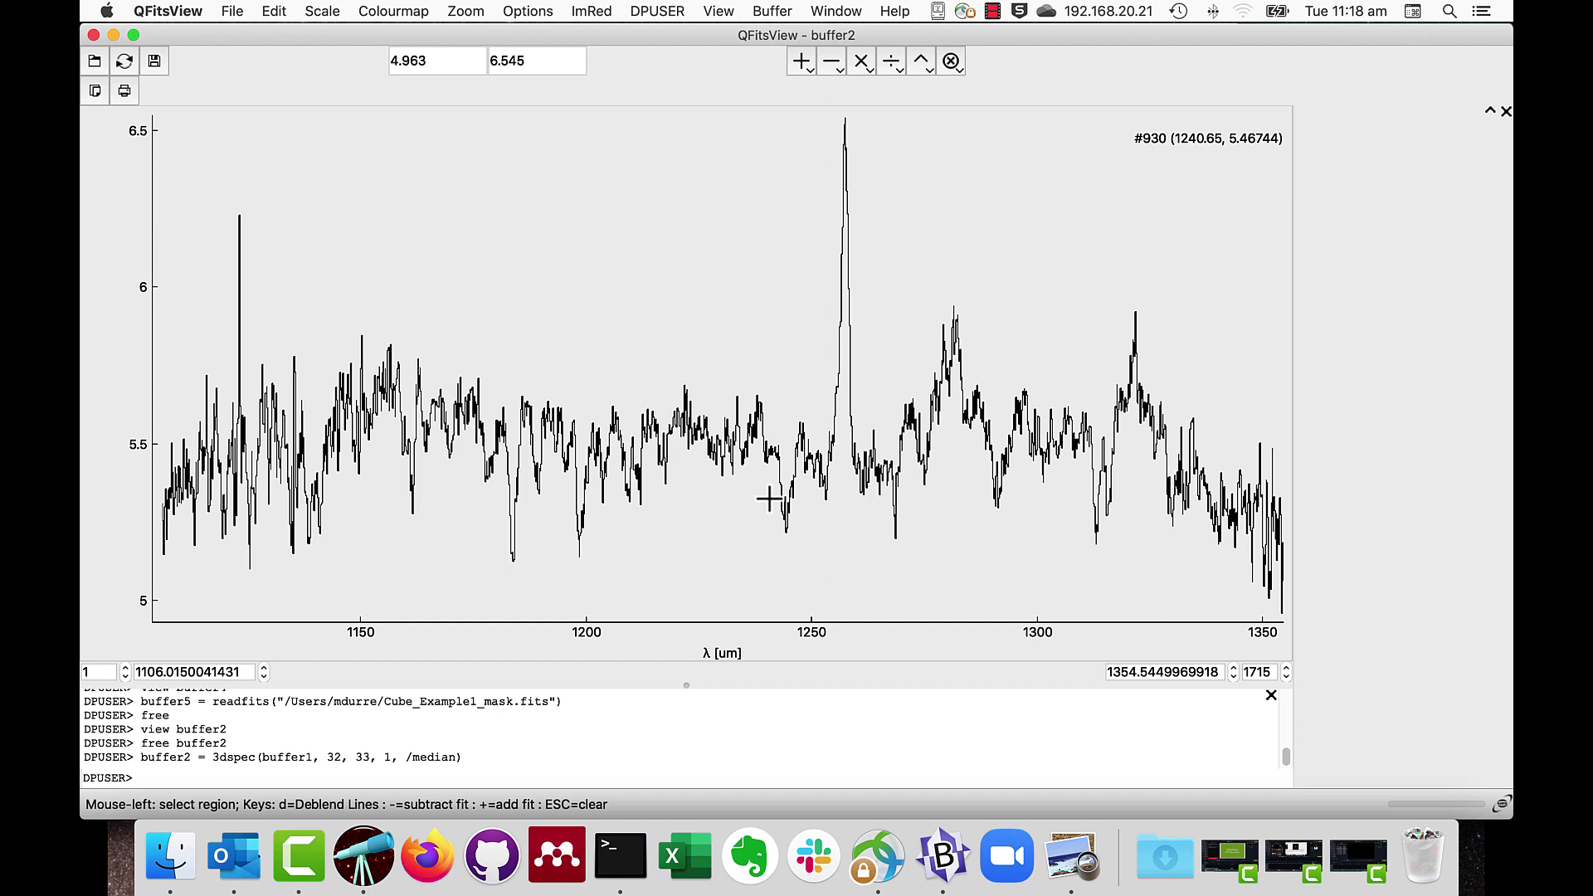
Step: Save the buffer2 spectrum as Cube_Example1_Spectrum1.fits, then switch back to buffer1
{"action": "left_click", "coordinate": [239, 11]}
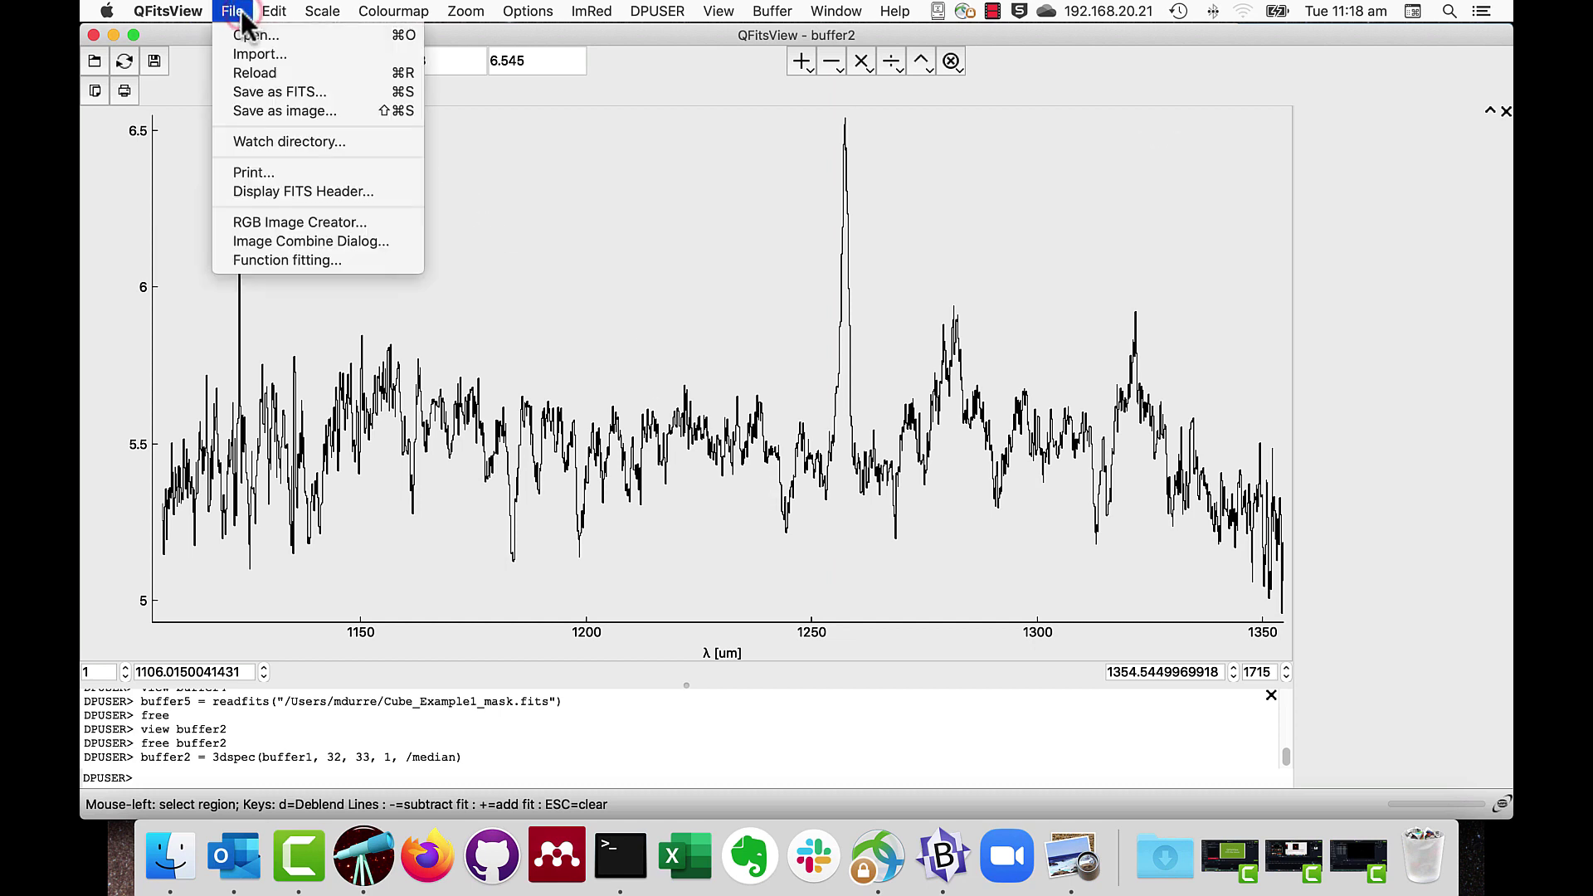
{"action": "left_click", "coordinate": [256, 93]}
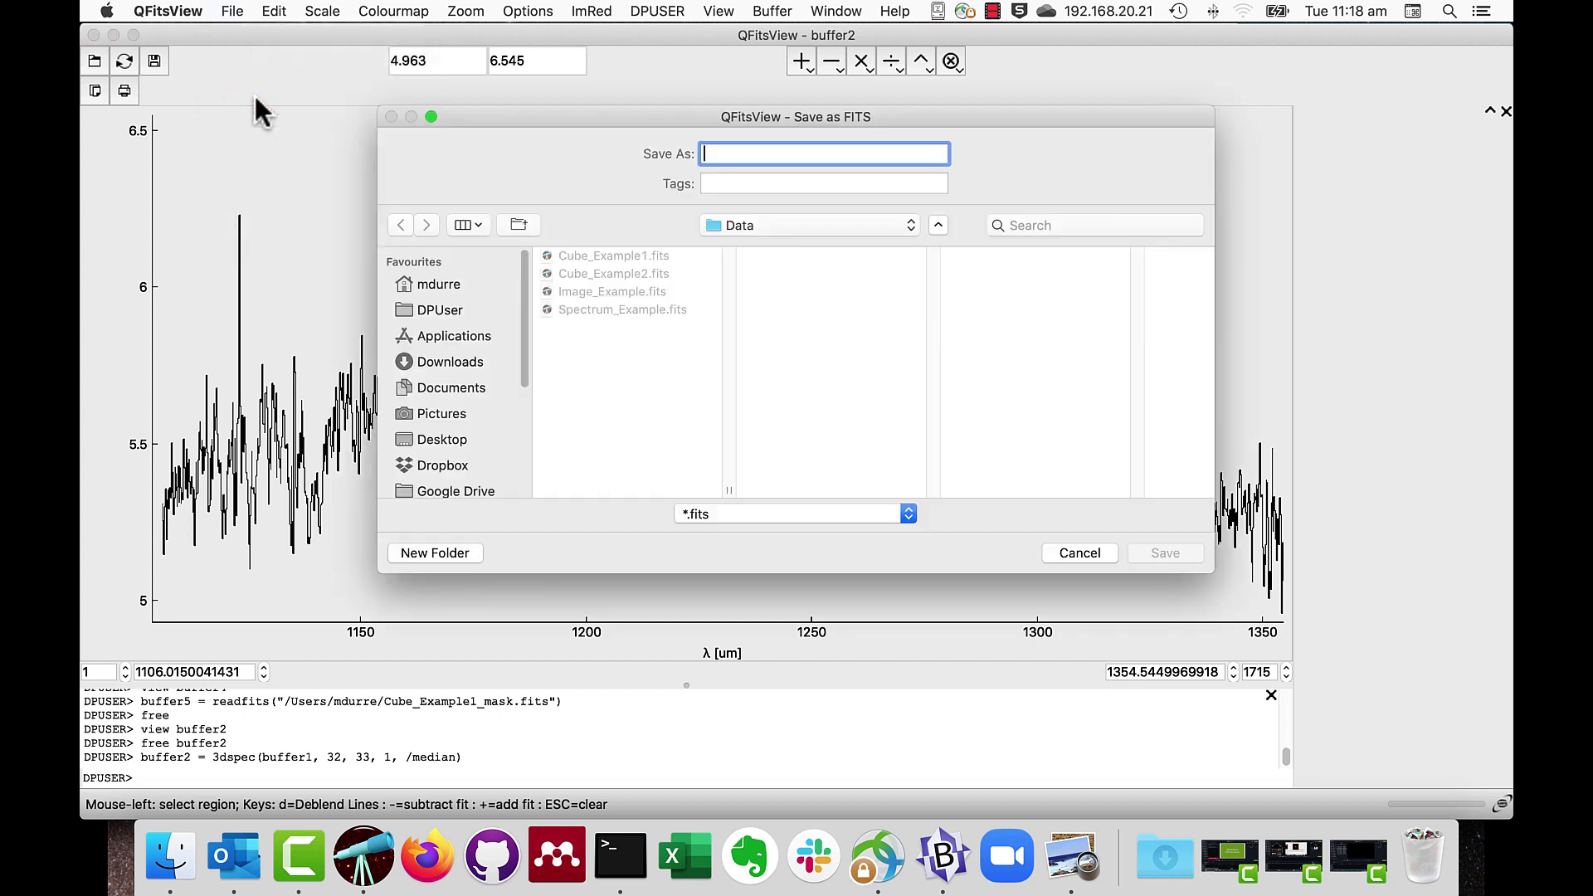
{"action": "left_click", "coordinate": [631, 255]}
{"action": "left_click", "coordinate": [796, 154]}
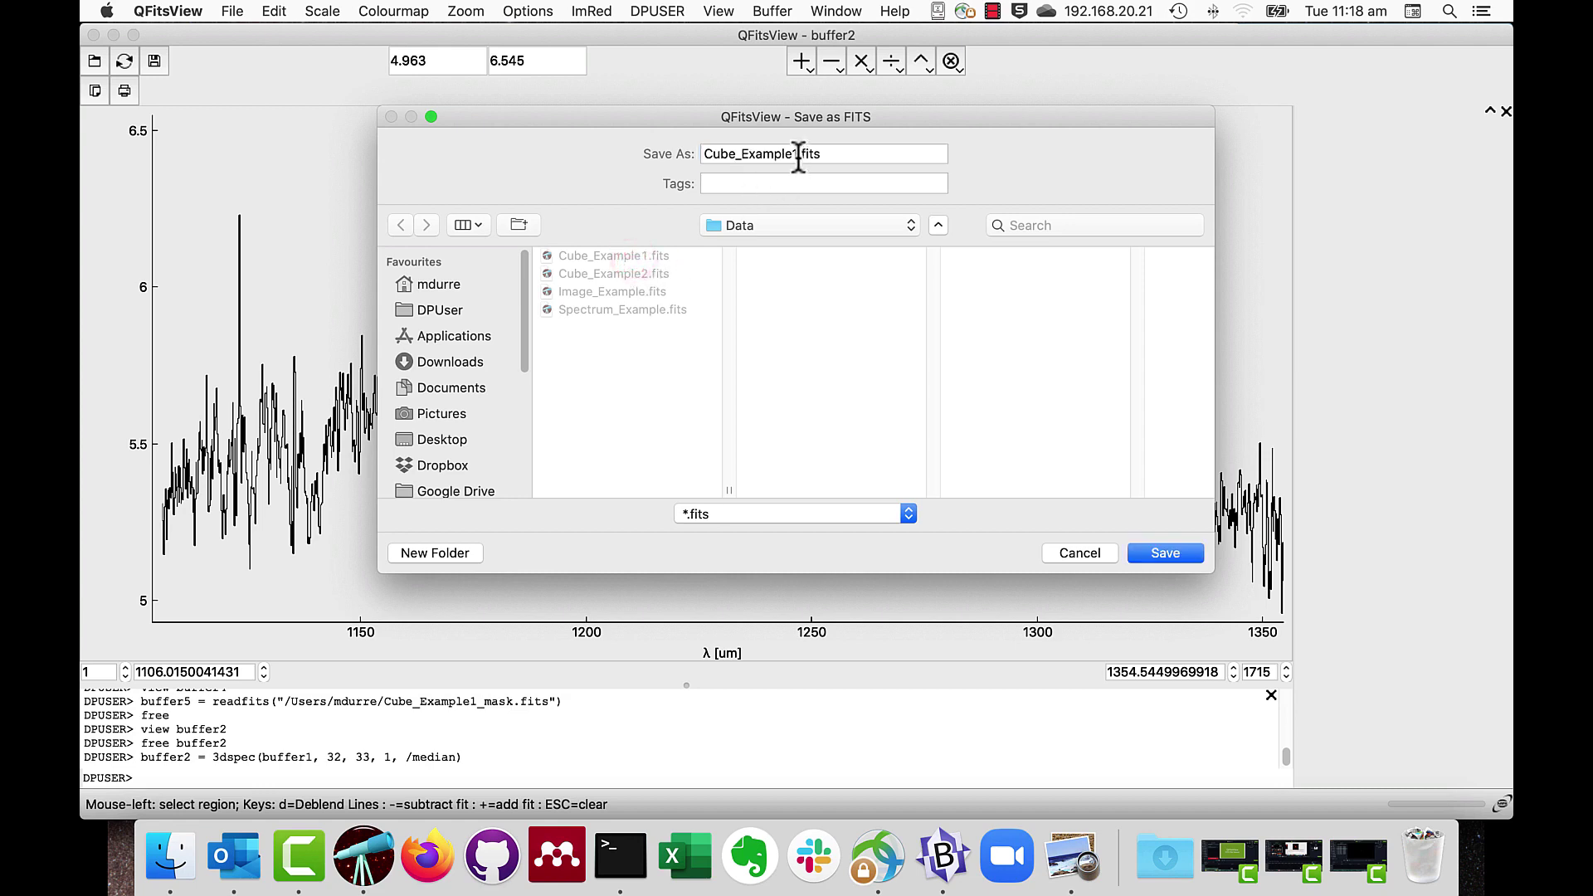
{"action": "type", "text": "_Spec"}
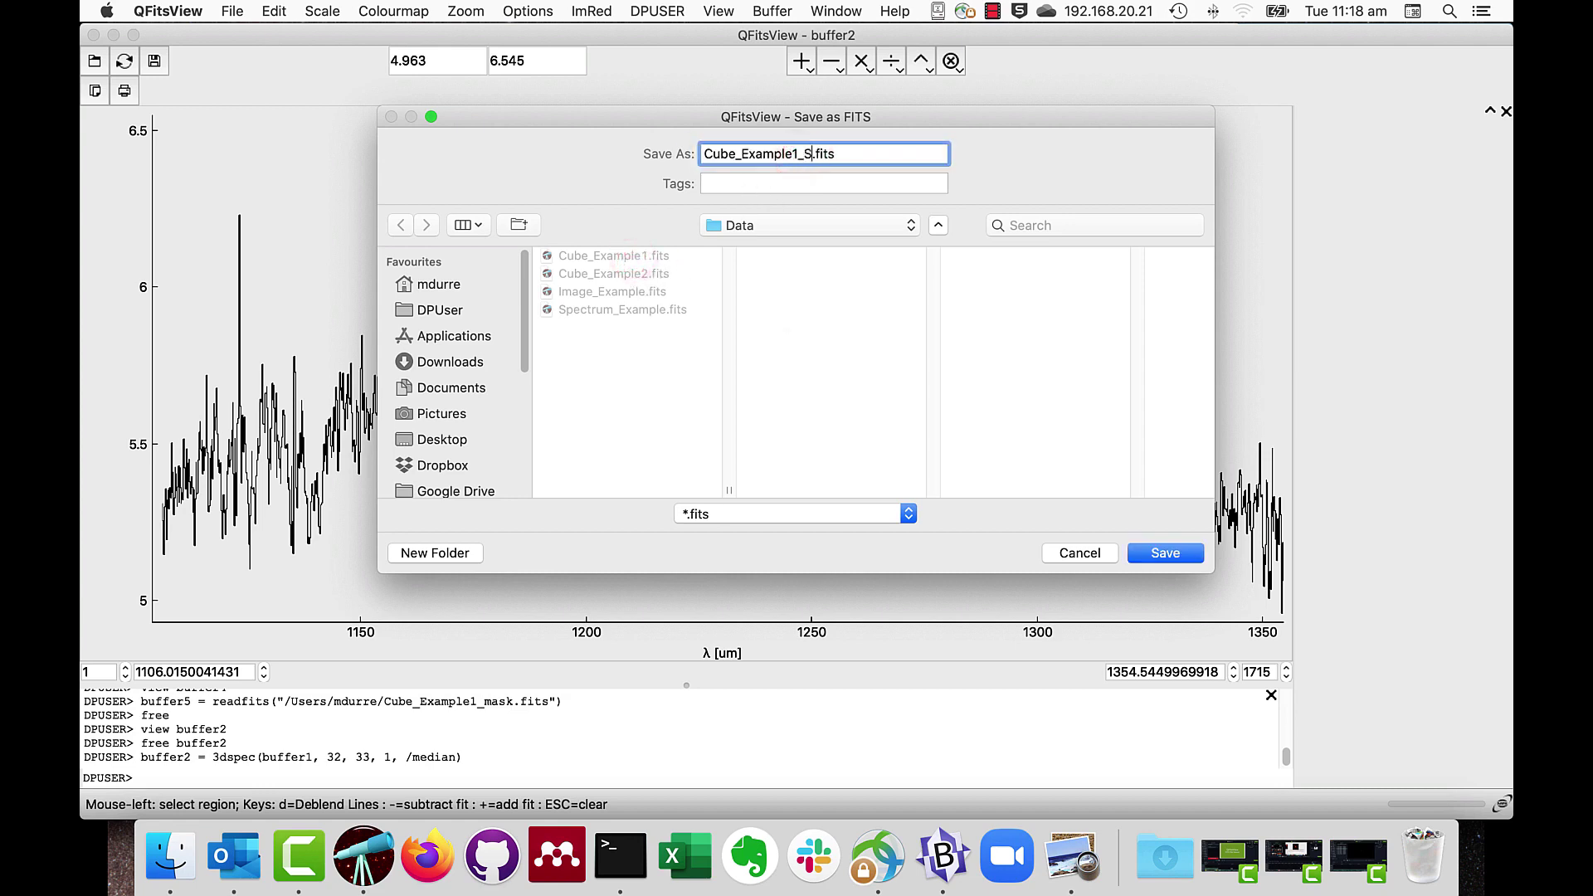
{"action": "type", "text": "trum1"}
{"action": "key", "text": "Return"}
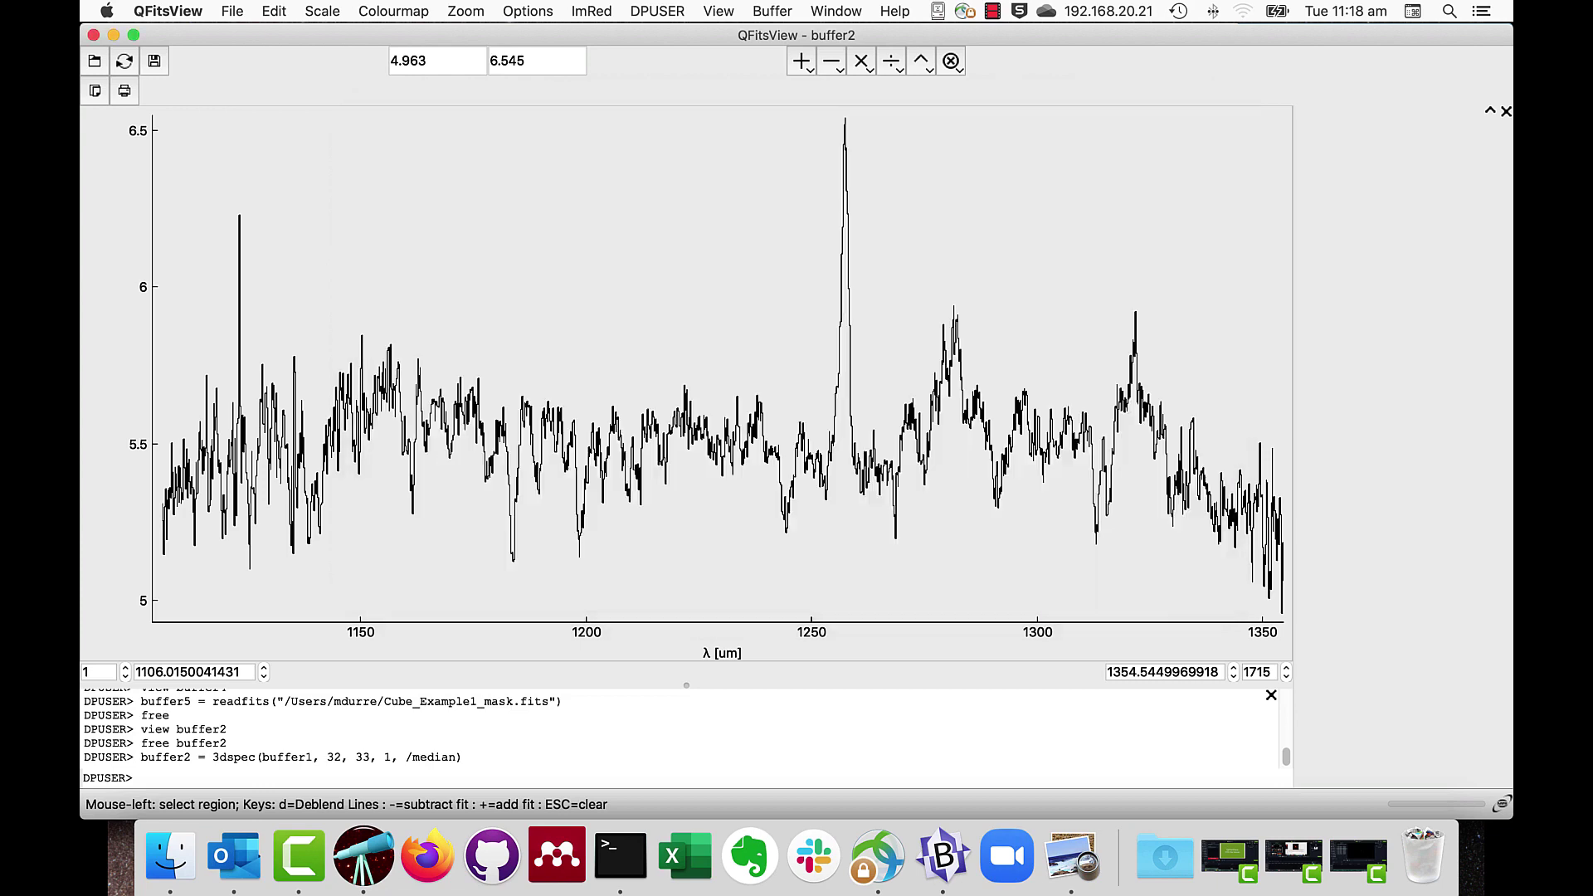
{"action": "left_click", "coordinate": [771, 11]}
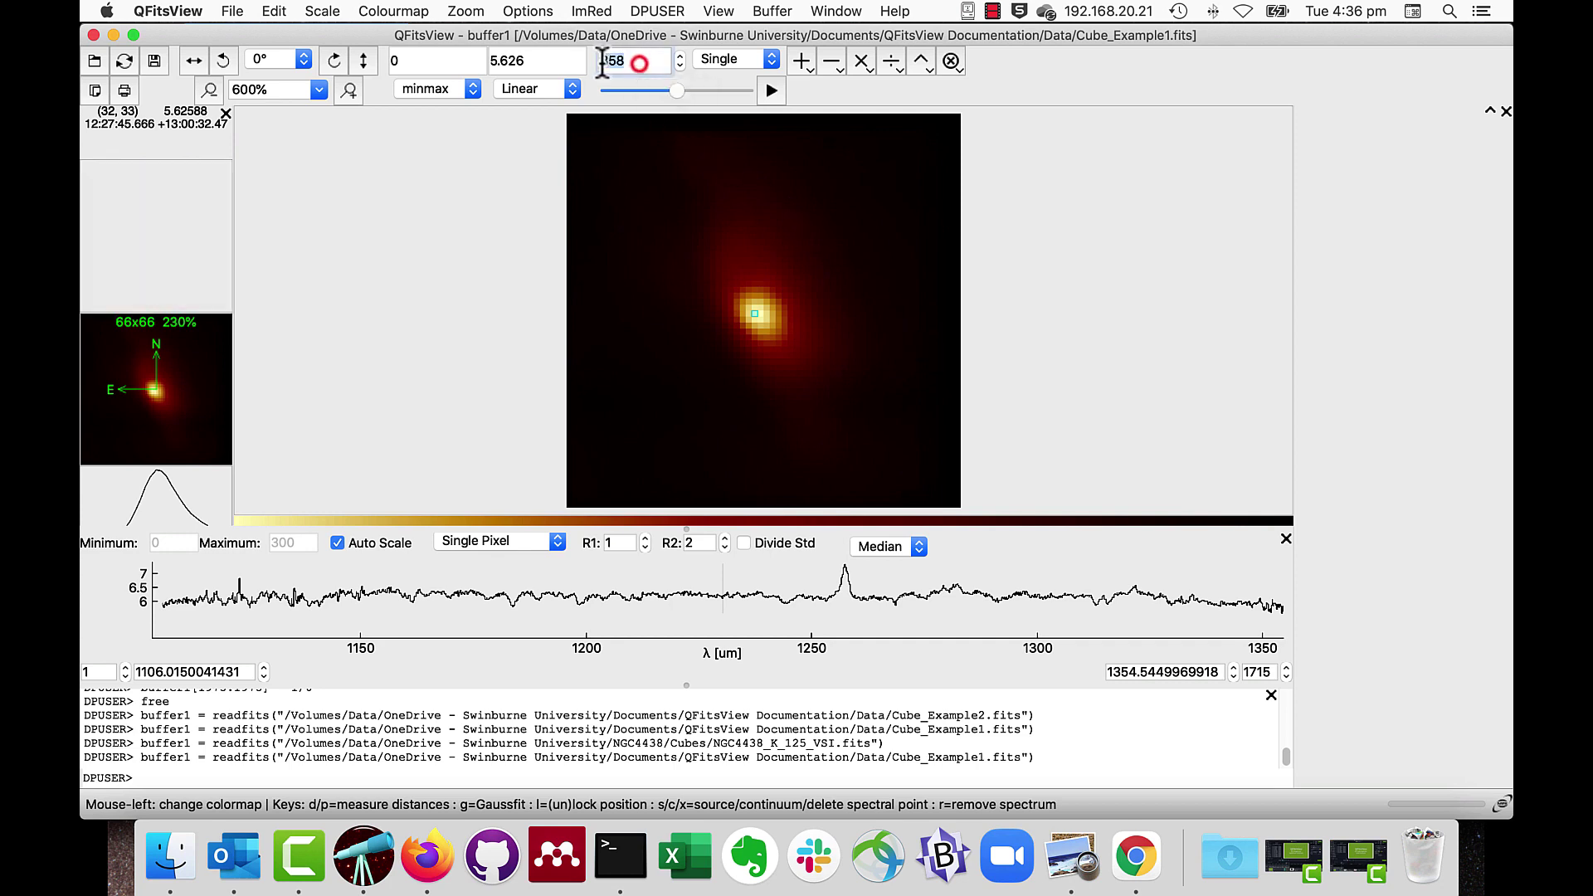
Step: Jump to channel 450, slide to channel 658, then play the movie and stop at 832
{"action": "left_click_drag", "start_coordinate": [626, 62], "coordinate": [602, 64]}
{"action": "type", "text": "450"}
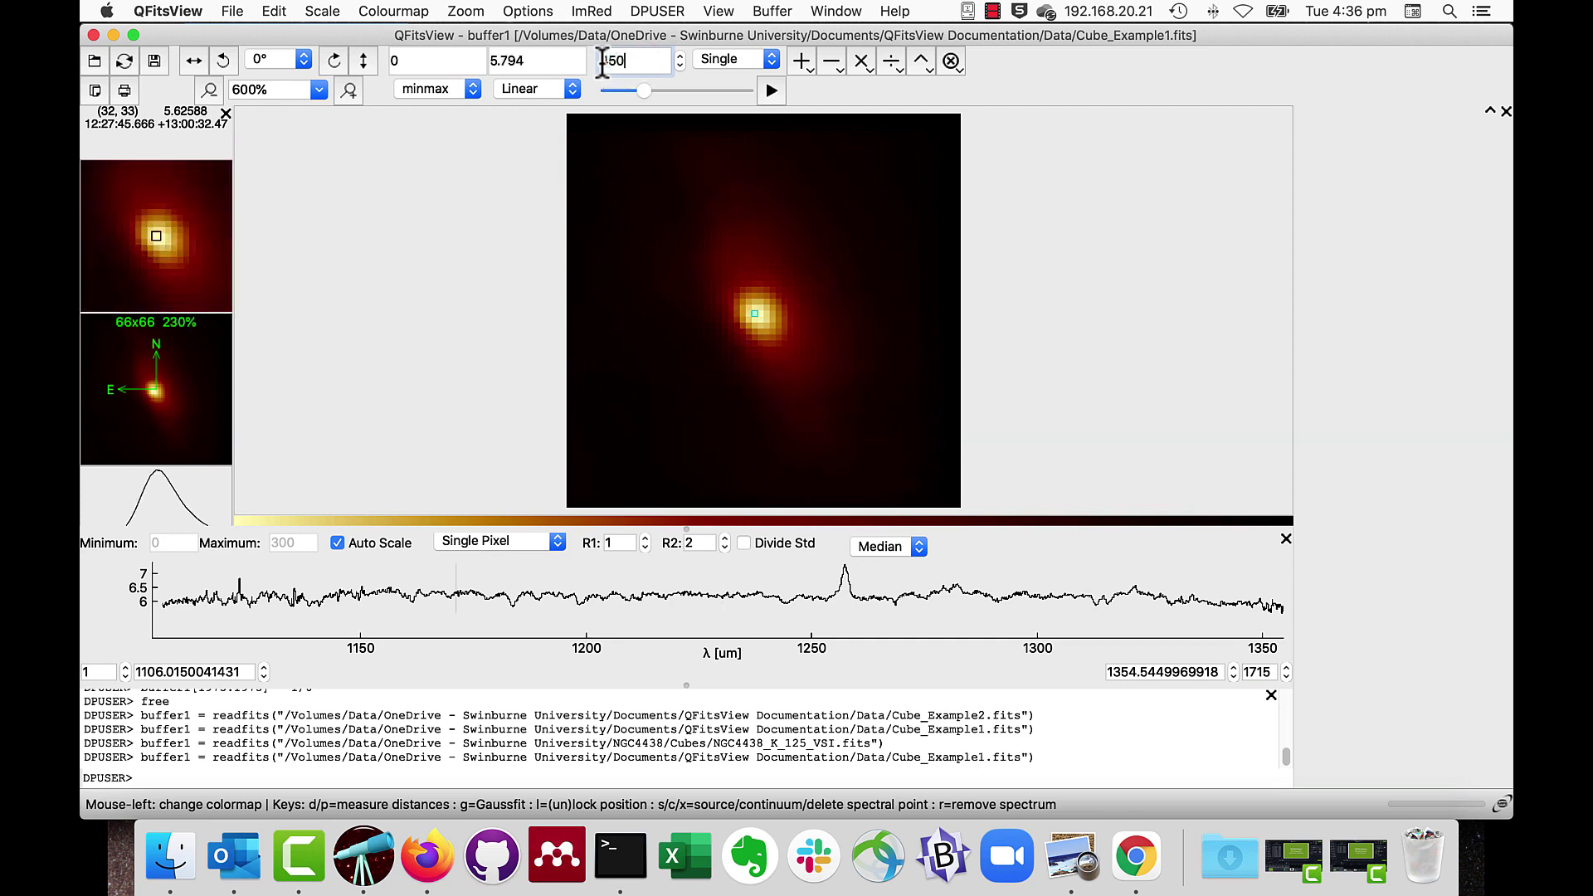
{"action": "key", "text": "Return"}
{"action": "mouse_move", "coordinate": [641, 91]}
{"action": "left_mouse_down"}
{"action": "mouse_move", "coordinate": [713, 89]}
{"action": "mouse_move", "coordinate": [670, 93]}
{"action": "left_mouse_up"}
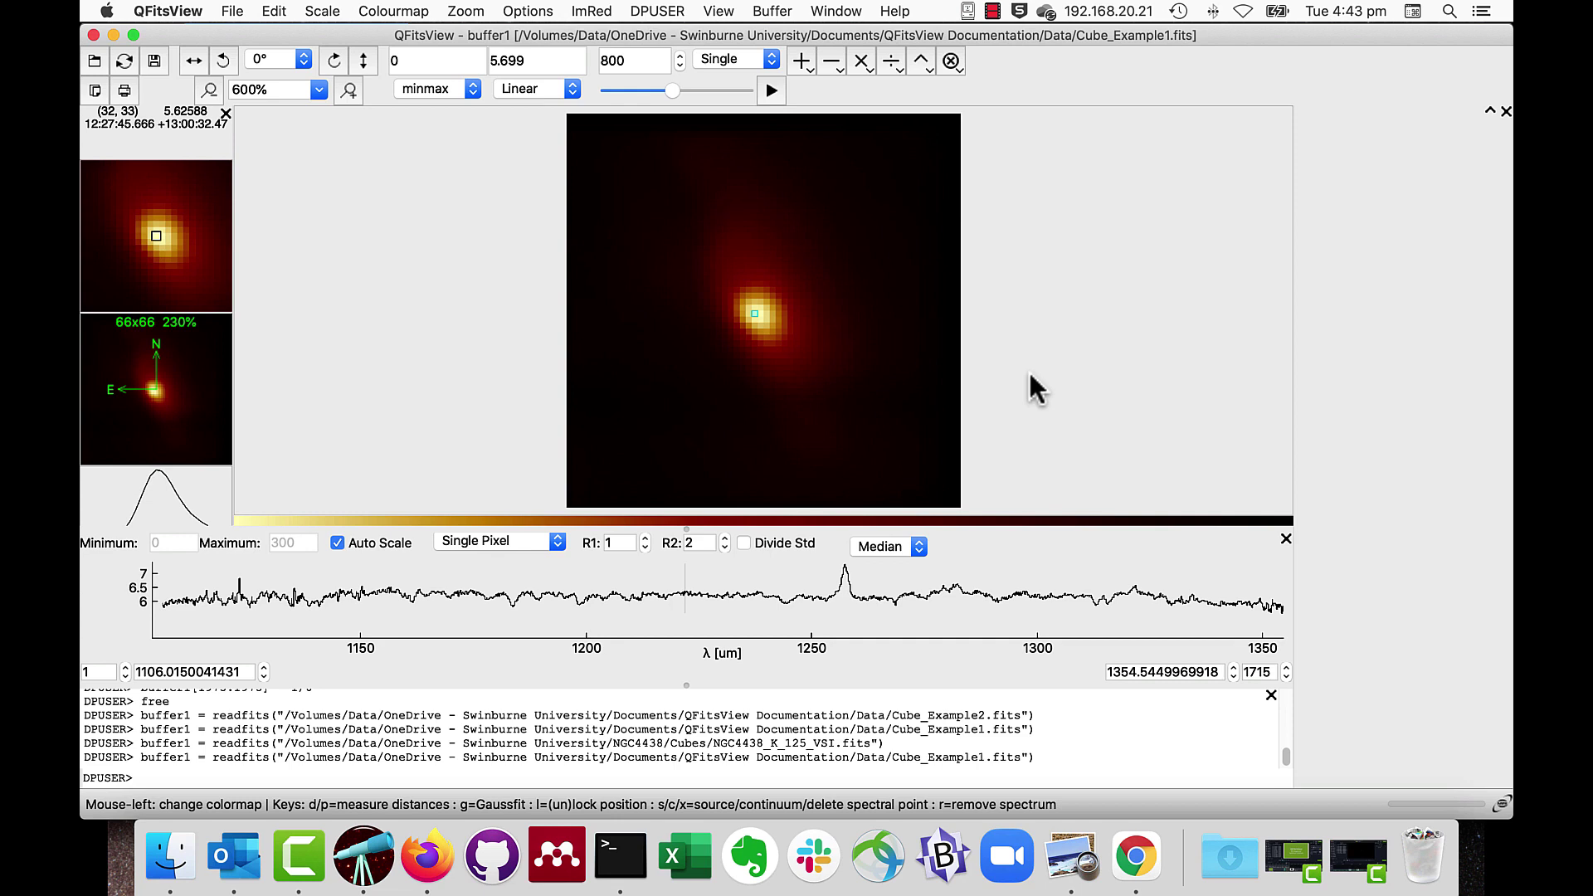
{"action": "left_click", "coordinate": [768, 90]}
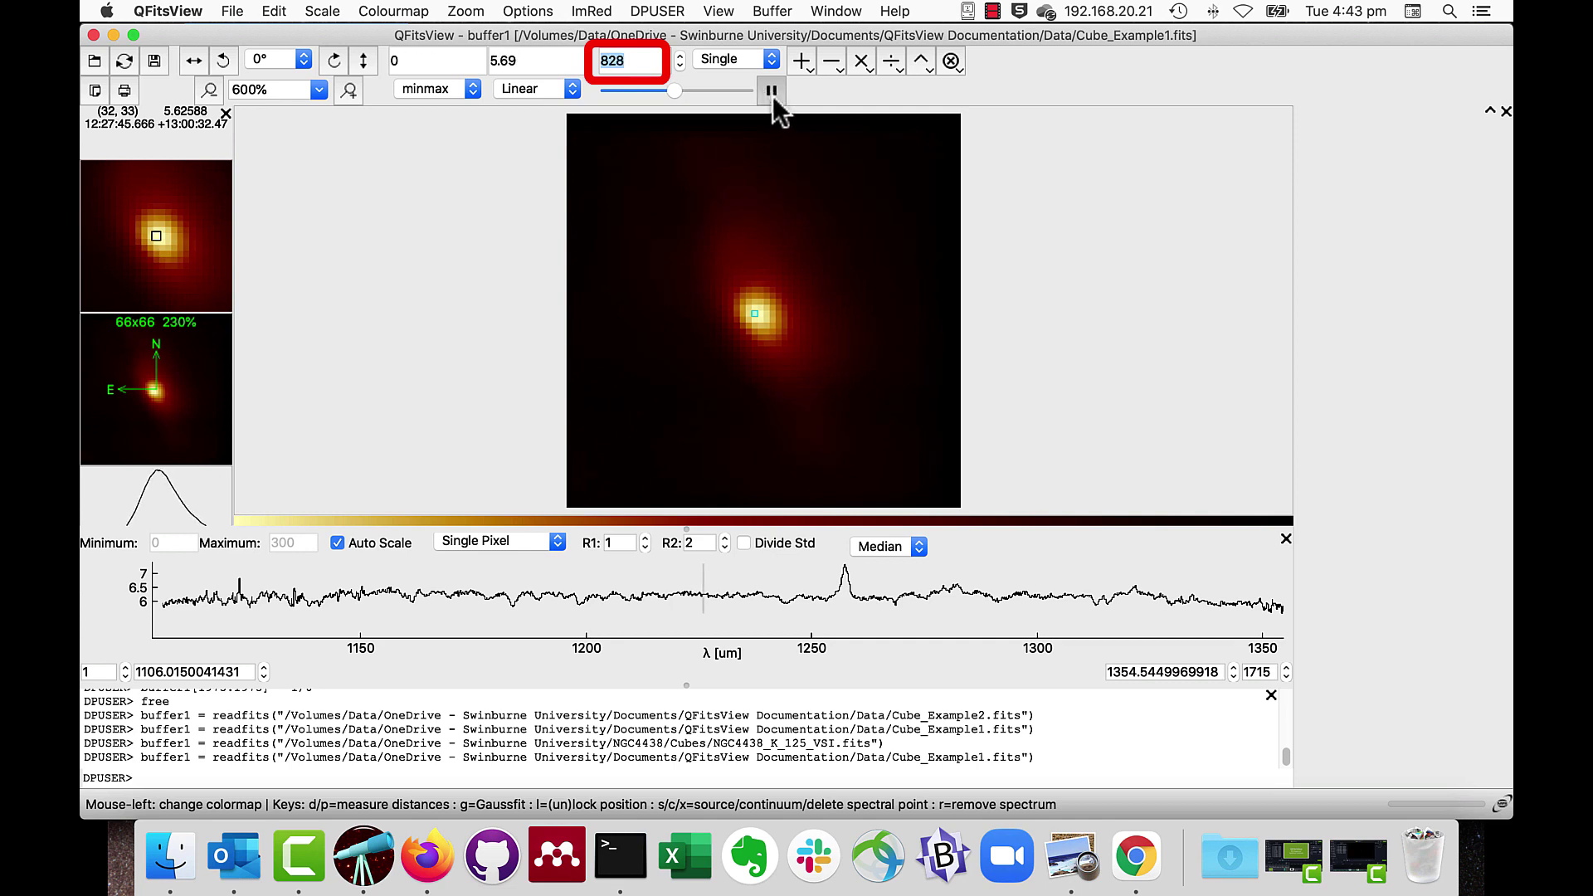
{"action": "left_click", "coordinate": [771, 93]}
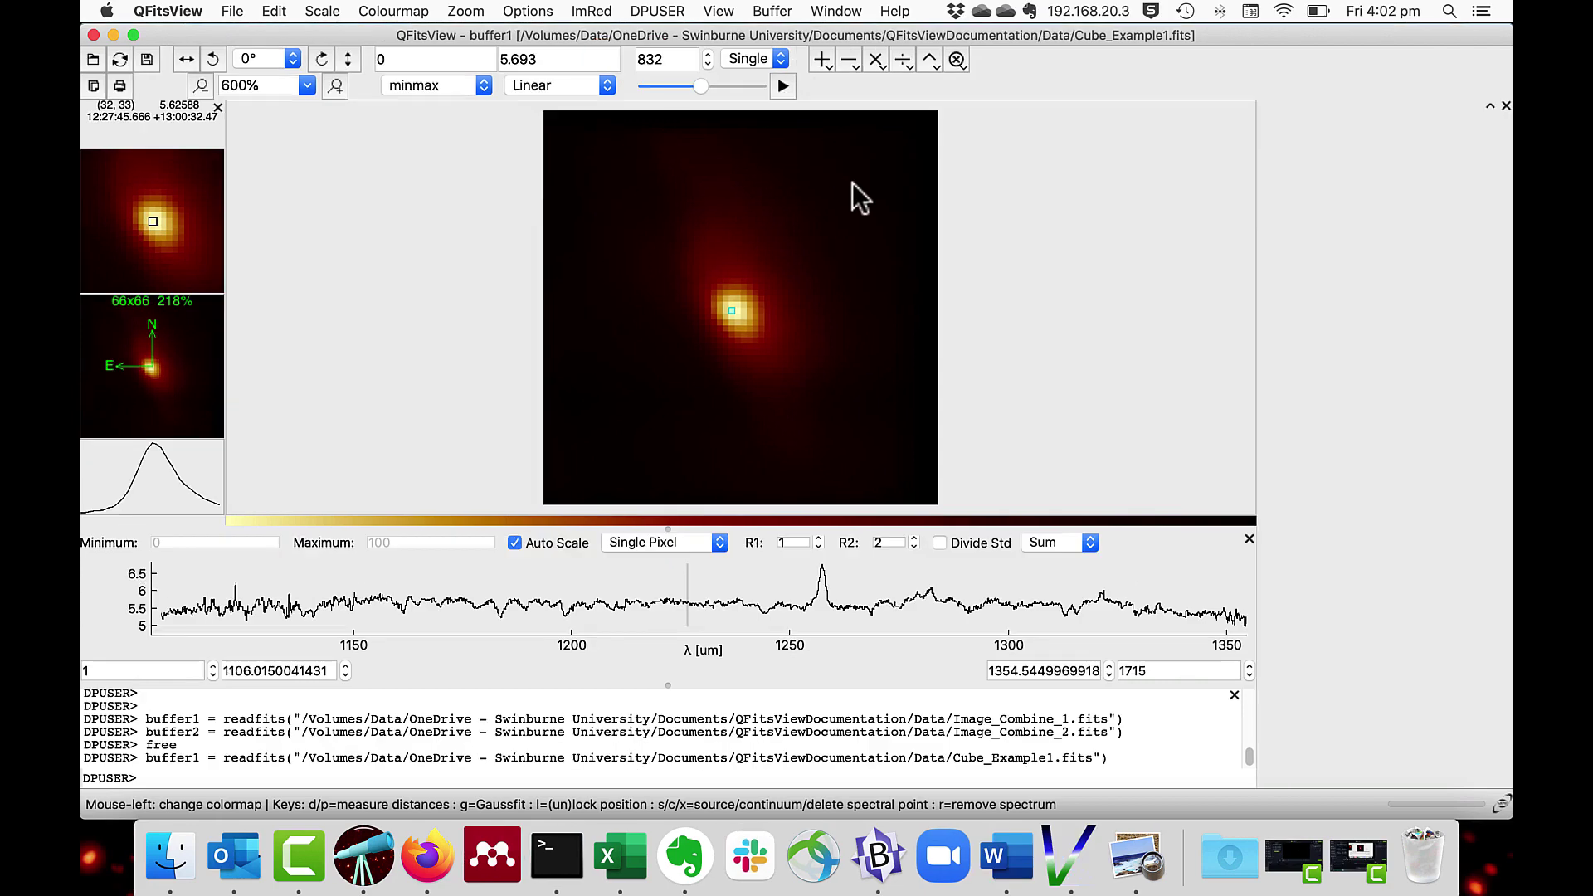
Step: Set the Cube Display movie speed to 500, then play the cube movie and stop it
{"action": "left_click", "coordinate": [540, 17]}
{"action": "left_click", "coordinate": [540, 48]}
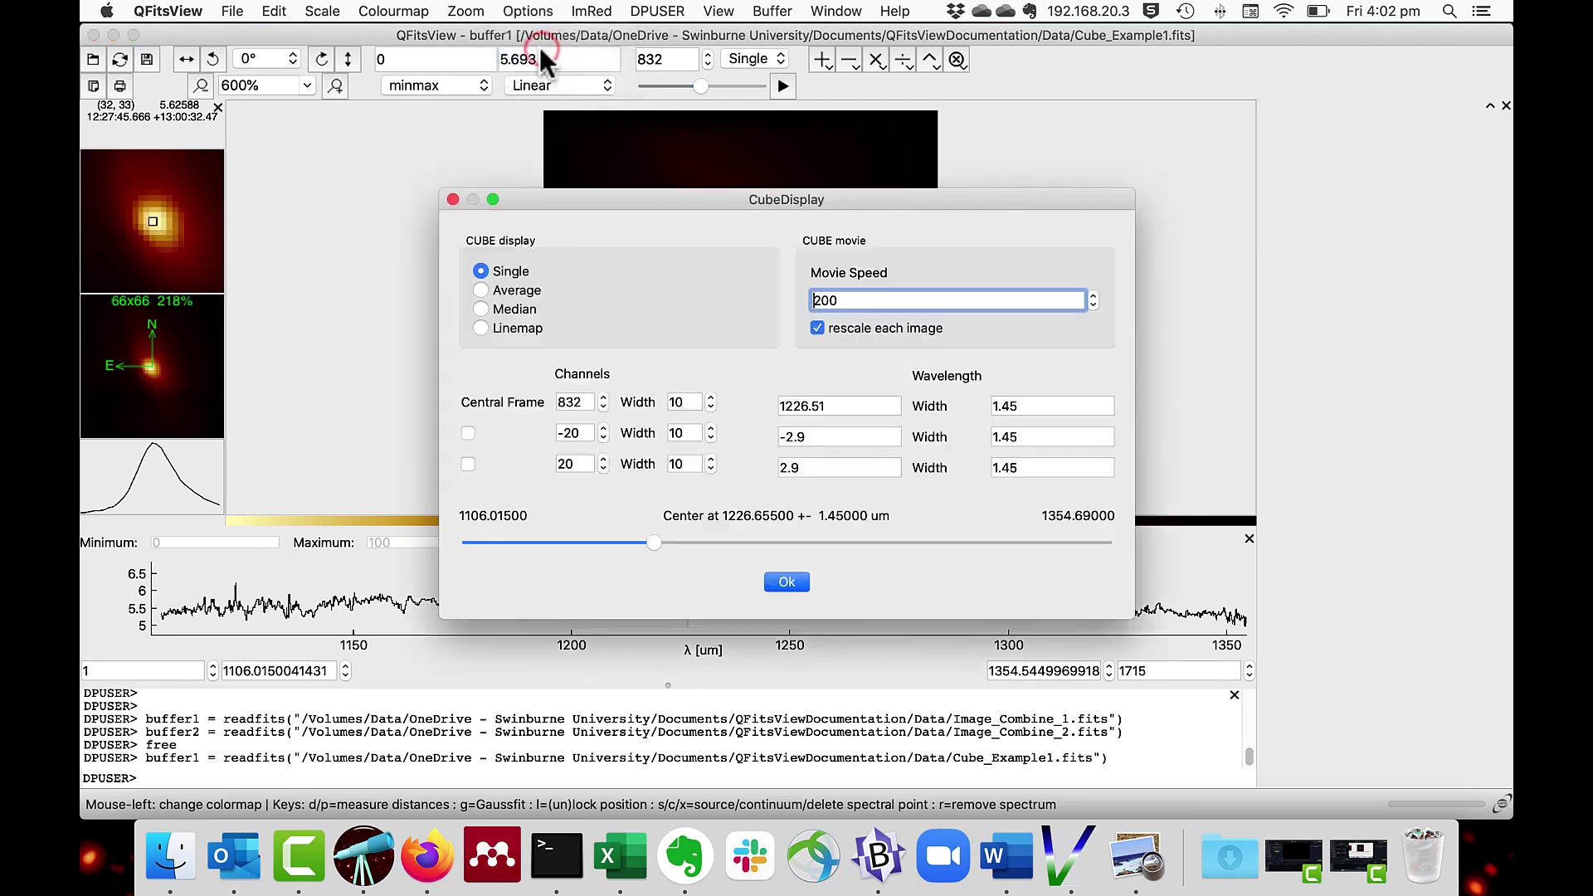
{"action": "double_click", "coordinate": [900, 300]}
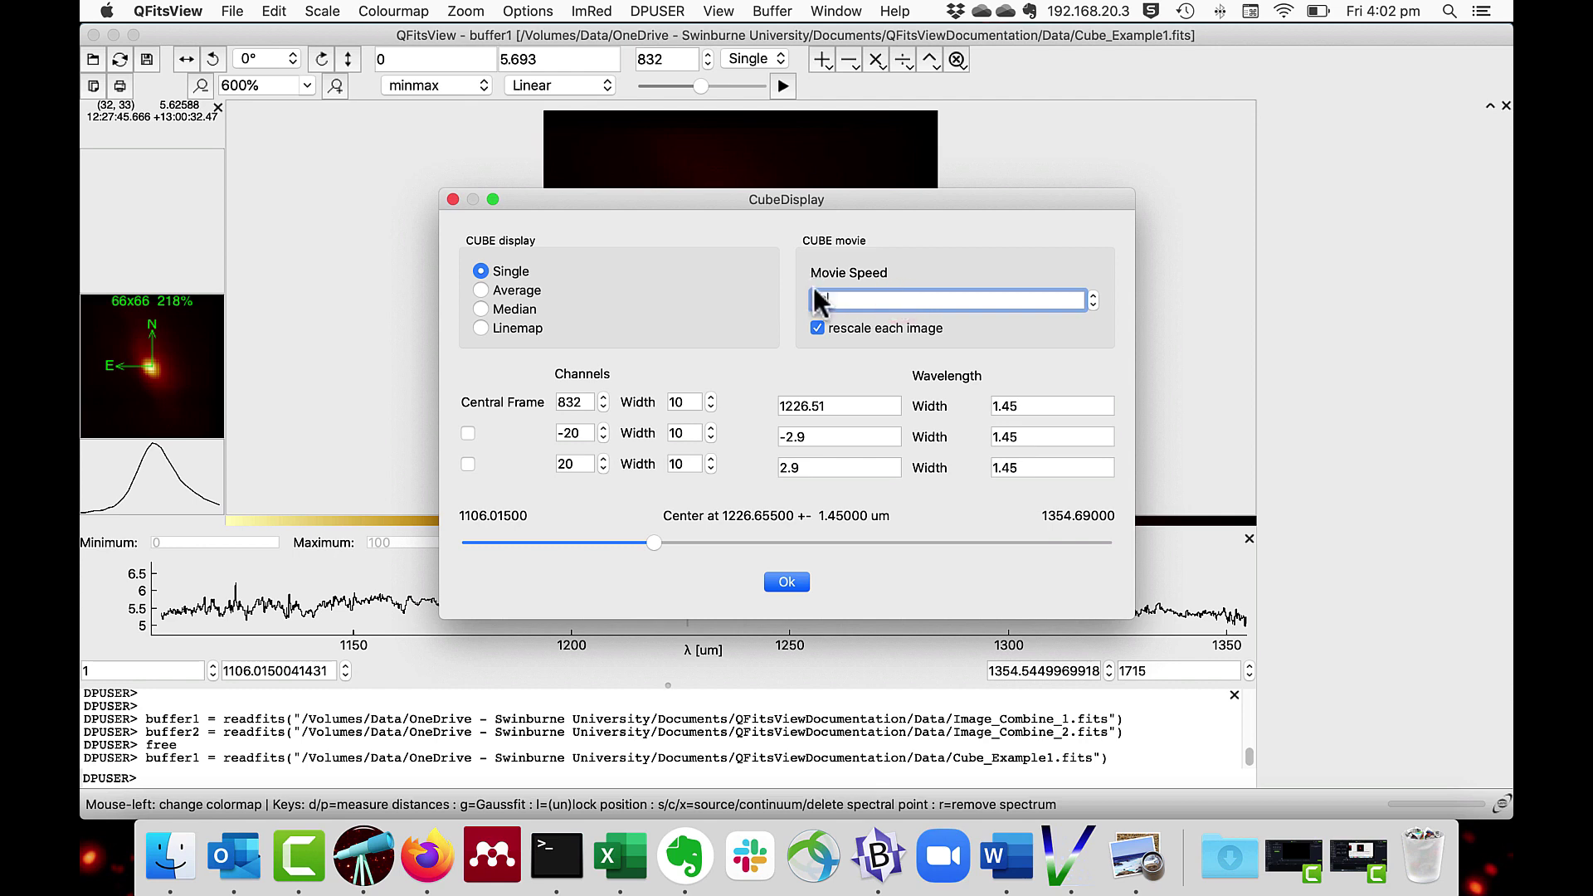
{"action": "type", "text": "500"}
{"action": "left_click", "coordinate": [772, 579]}
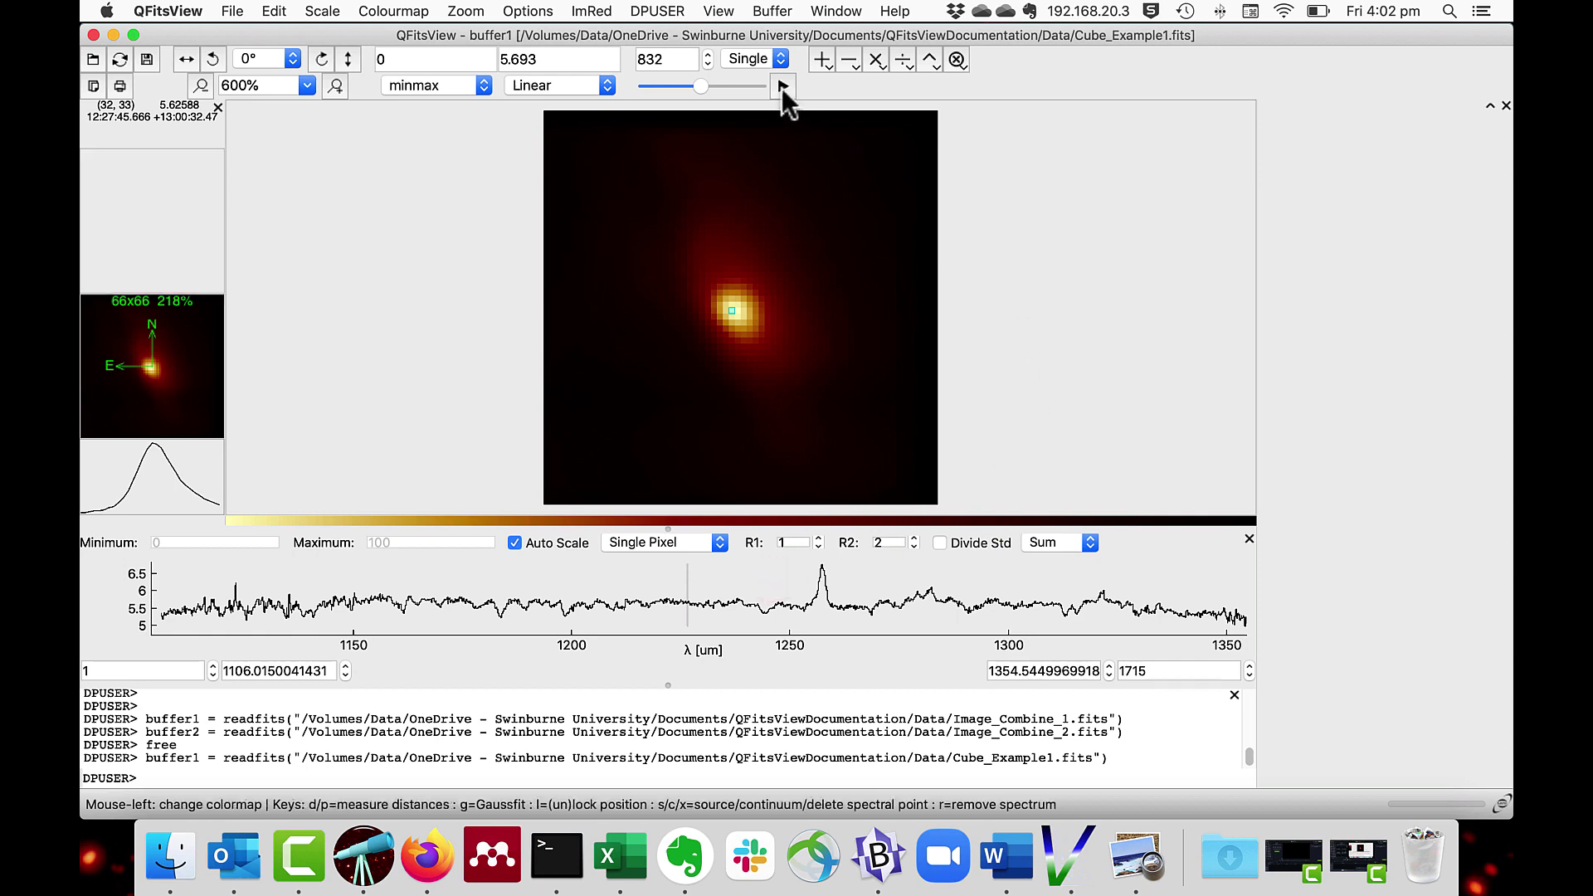
{"action": "left_click", "coordinate": [783, 87]}
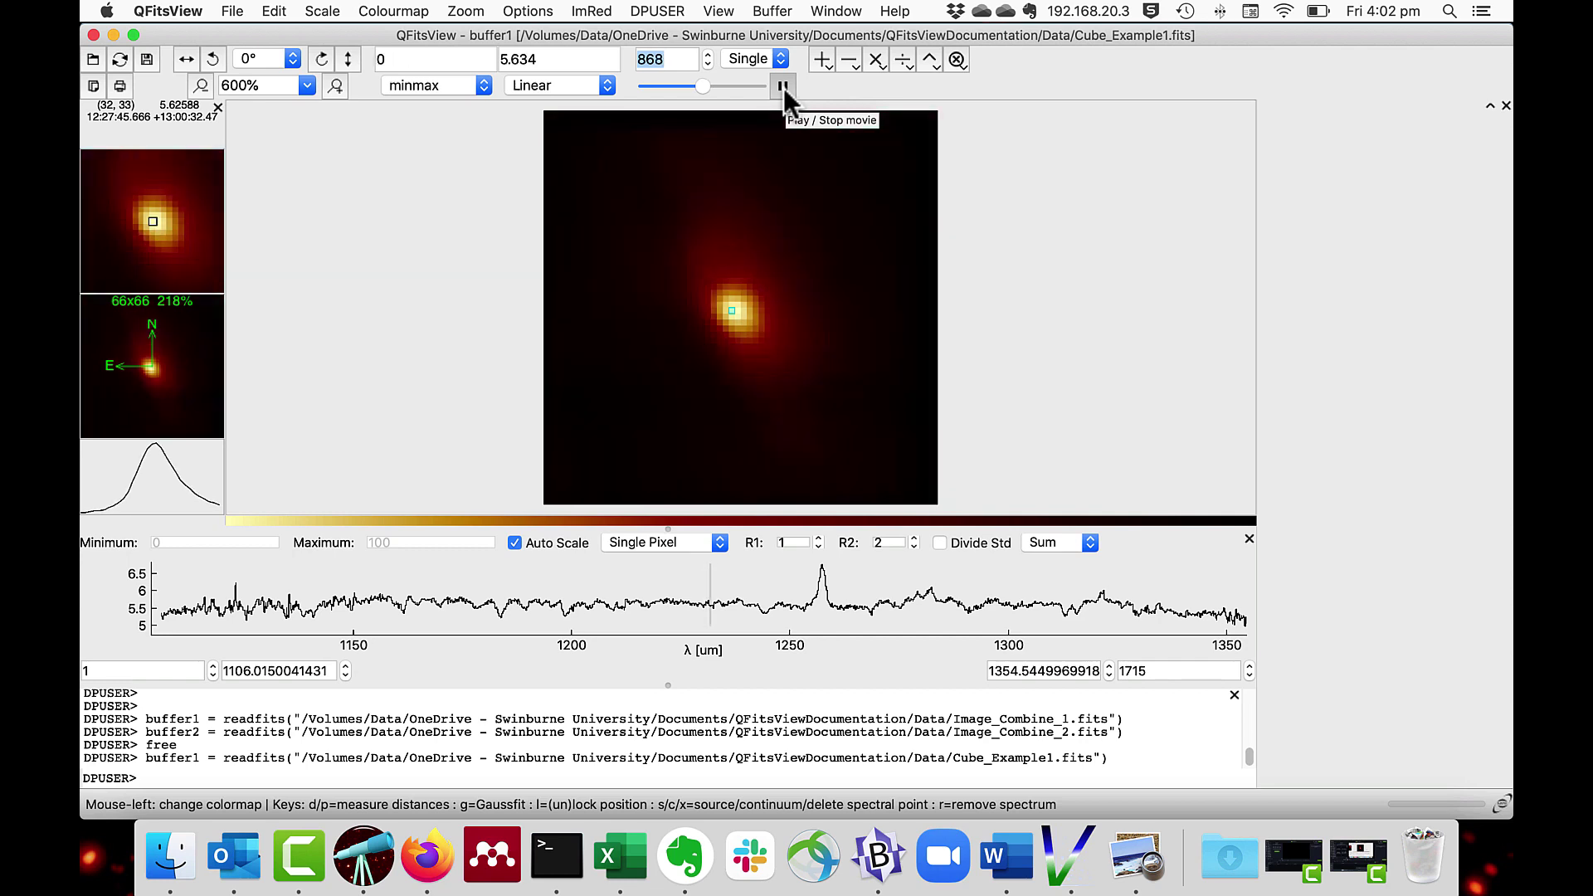
{"action": "left_click", "coordinate": [783, 88]}
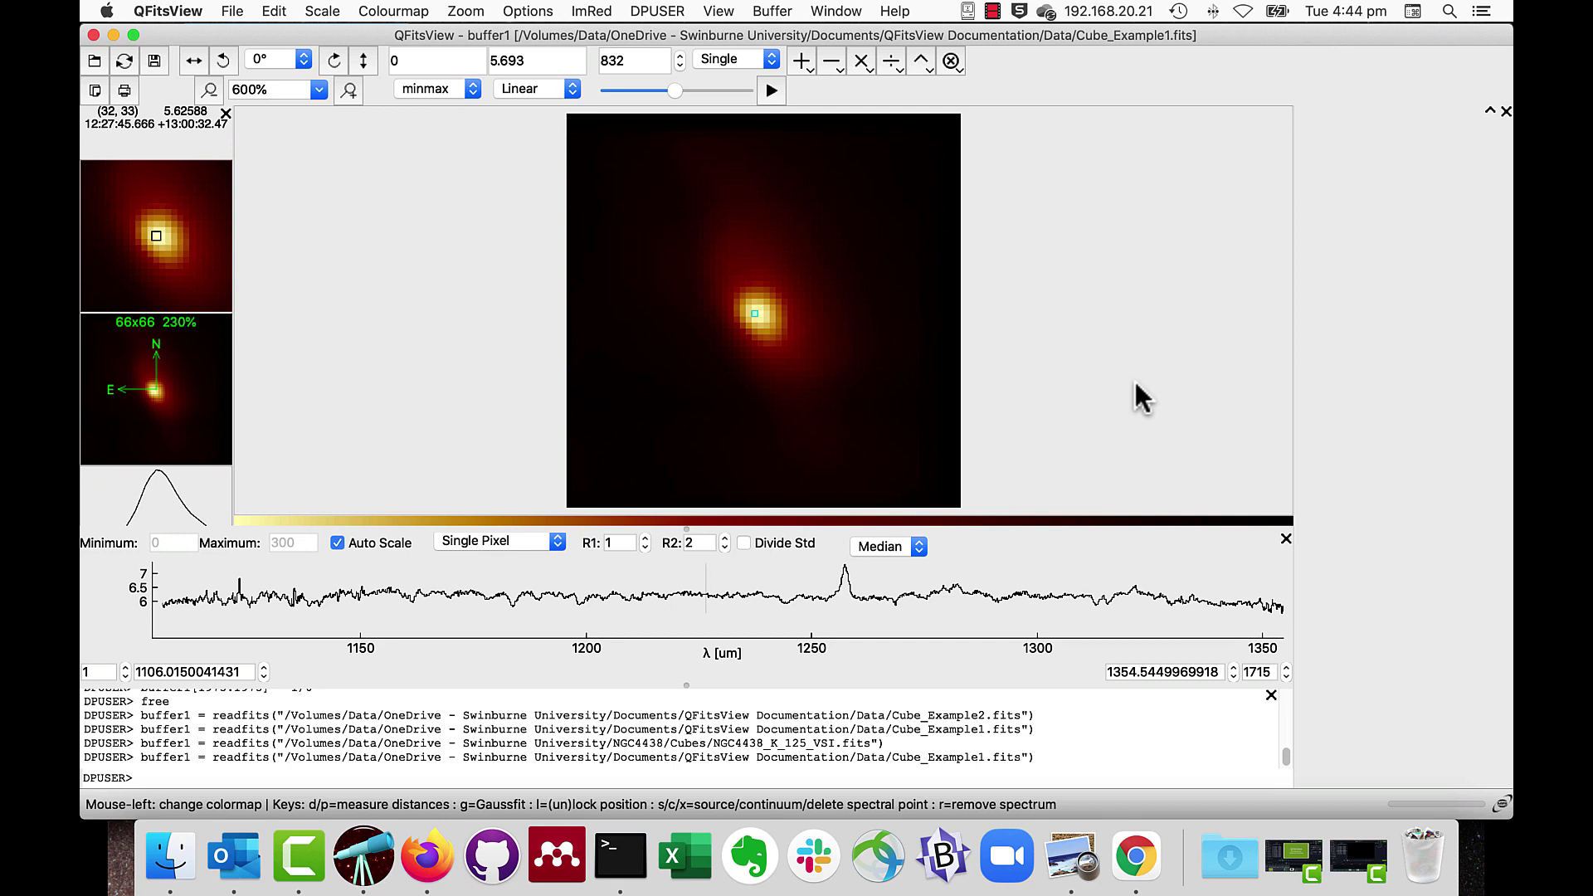
Step: Switch the cube display mode to Average, then to Median over channels
{"action": "left_click", "coordinate": [771, 60]}
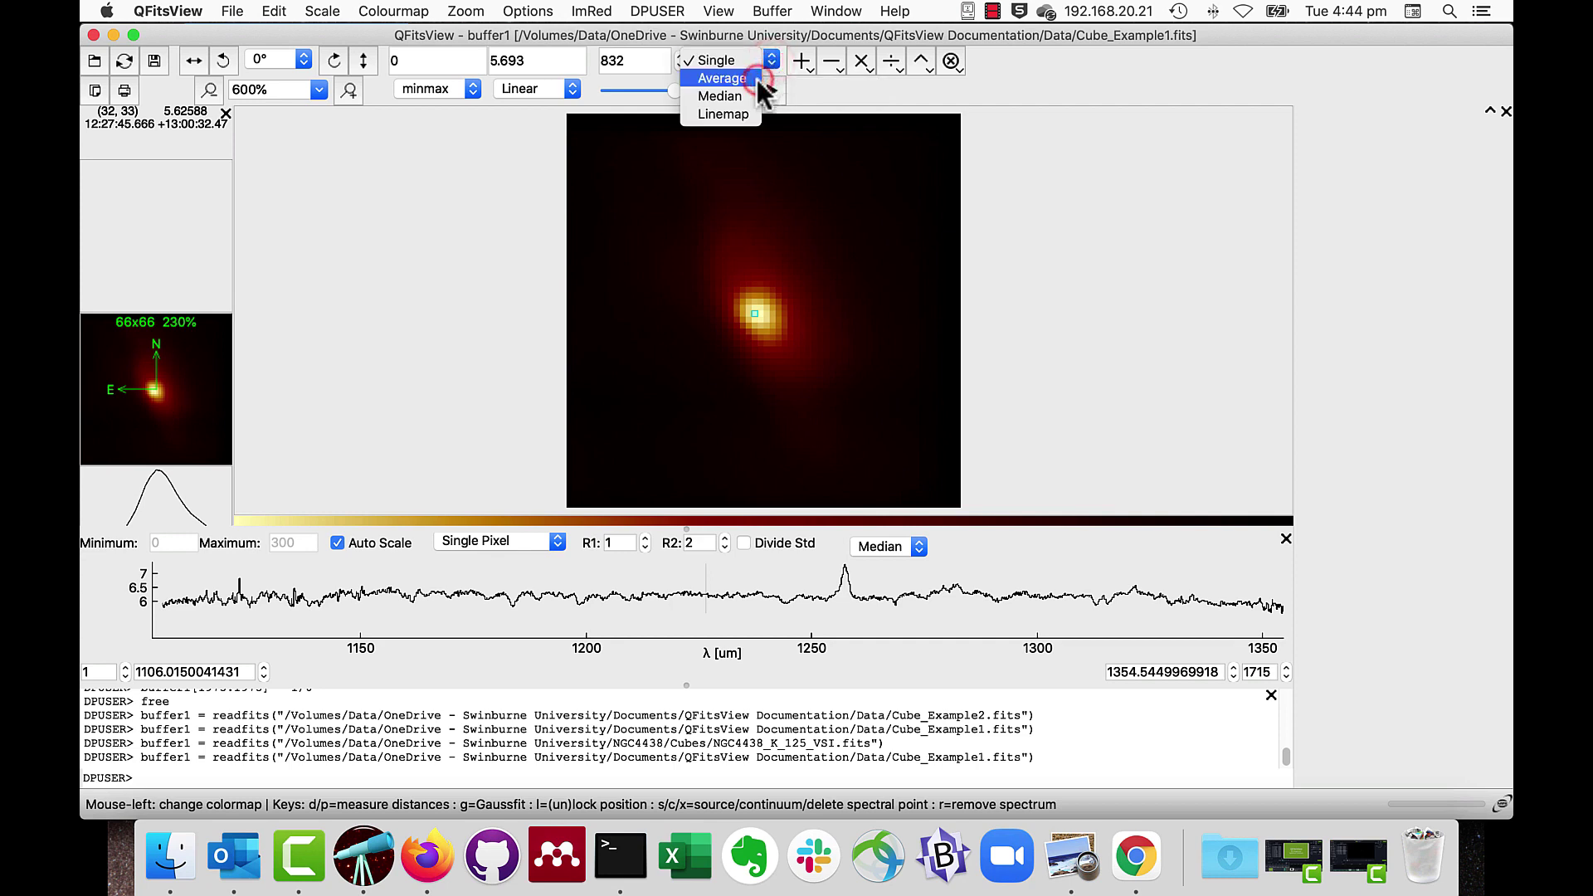
{"action": "left_click", "coordinate": [756, 78]}
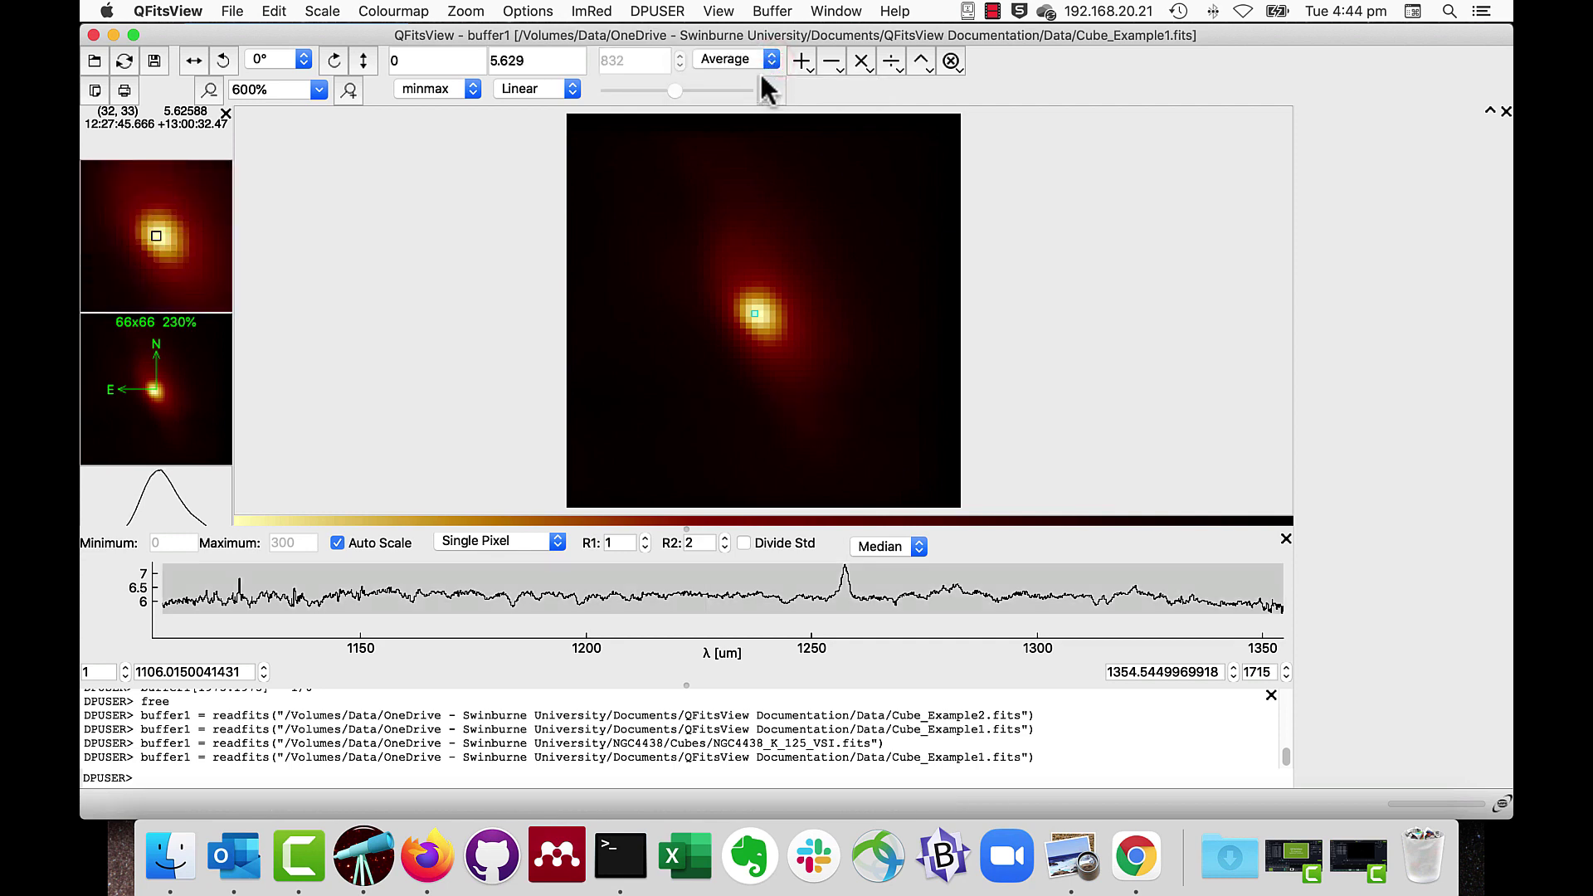
{"action": "left_click", "coordinate": [769, 56]}
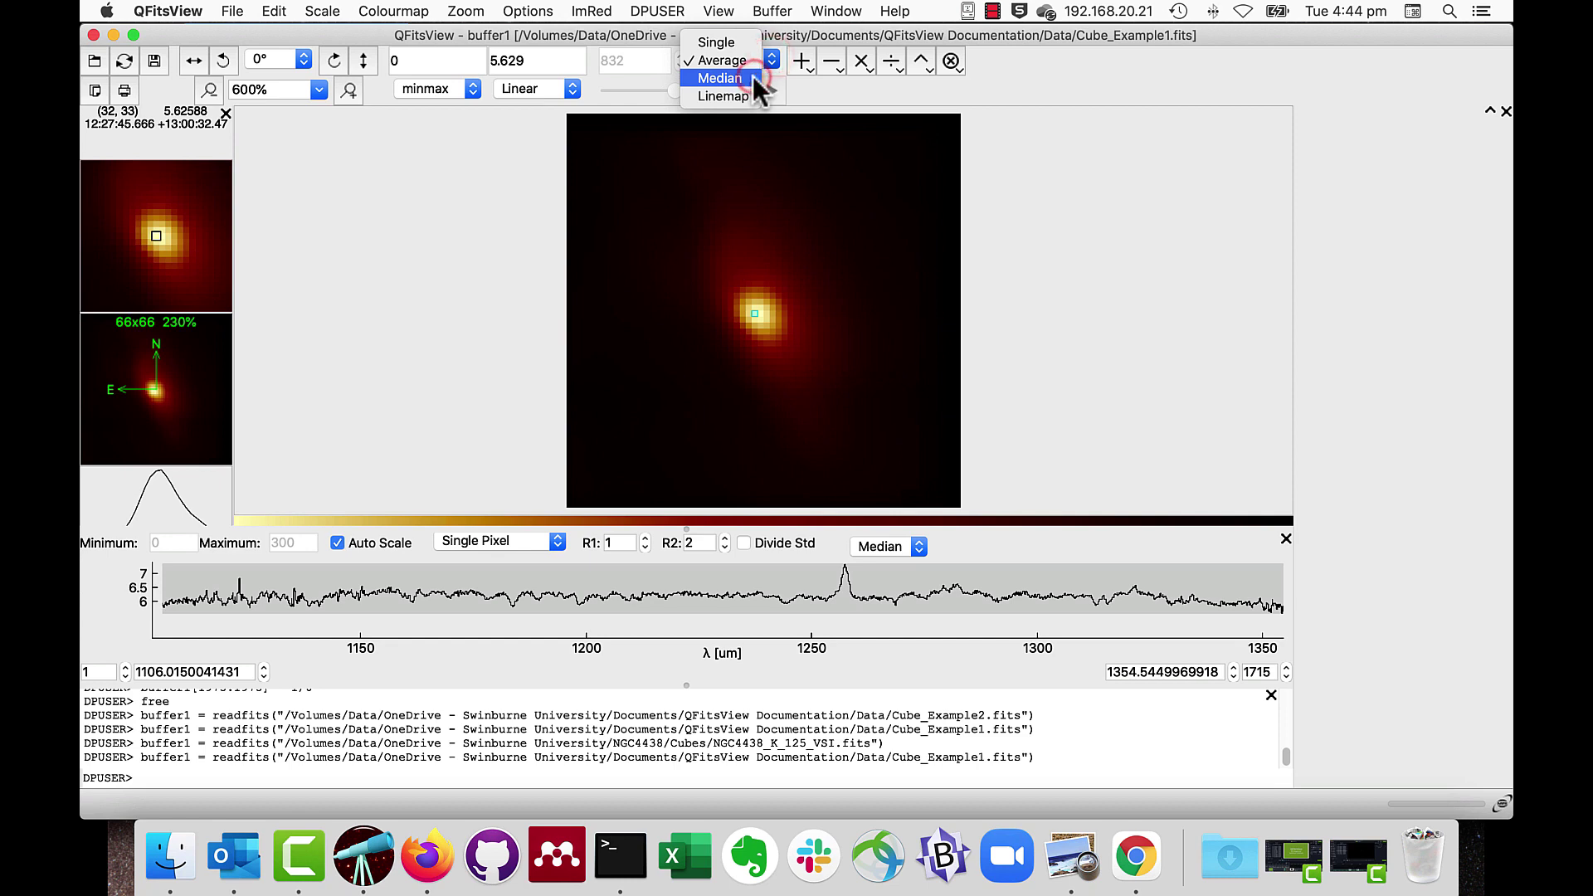
{"action": "left_click", "coordinate": [754, 76]}
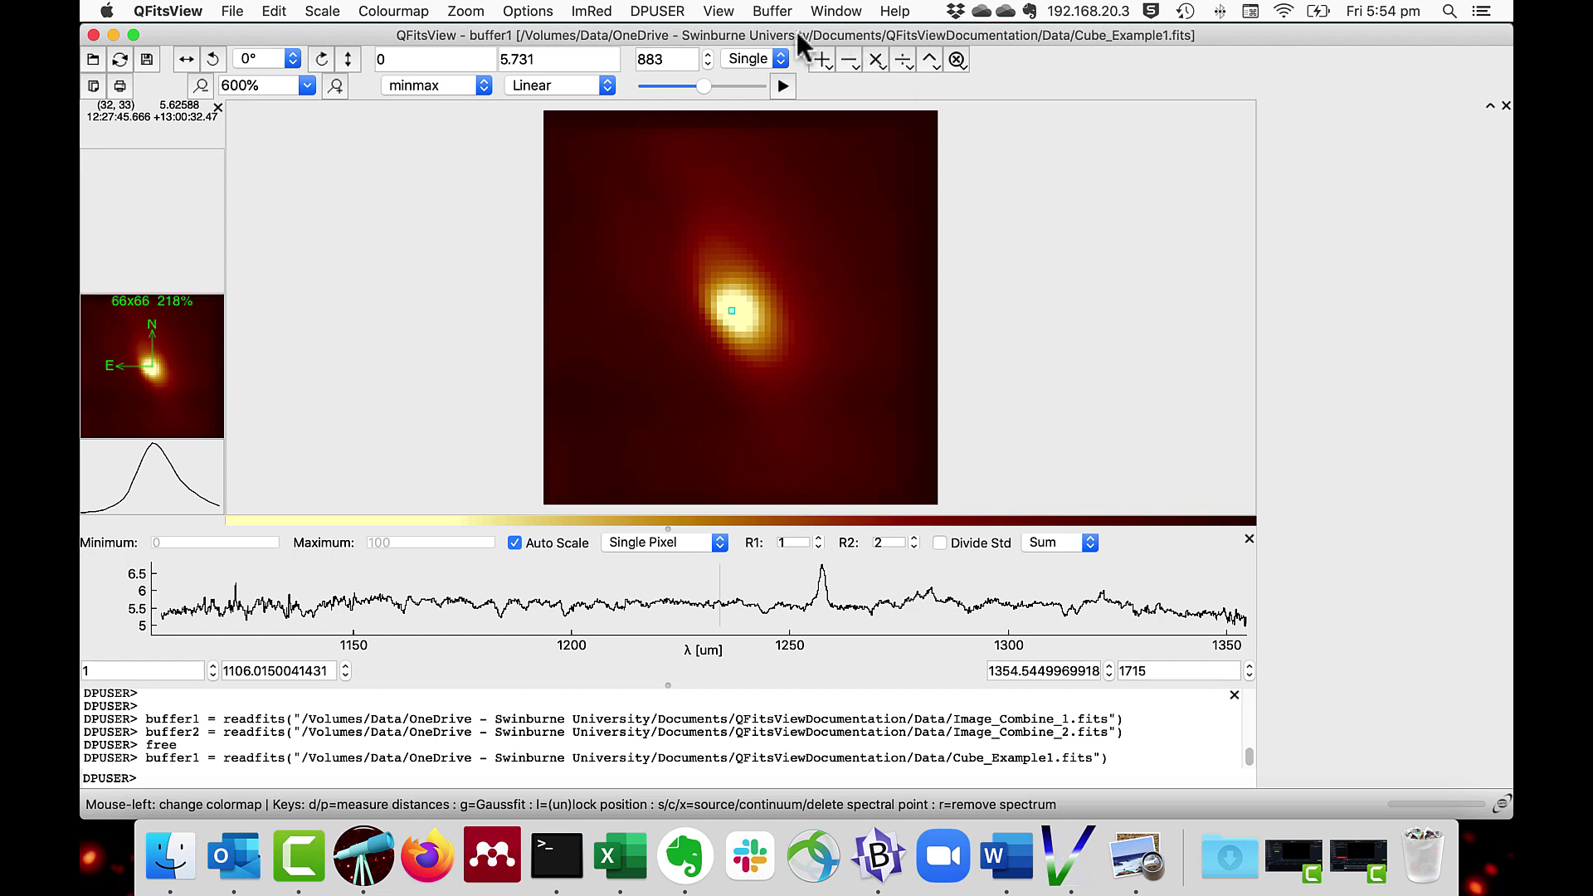
Step: Switch to the View > 3D Cube display, then rotate and zoom the volume
{"action": "left_click", "coordinate": [718, 10]}
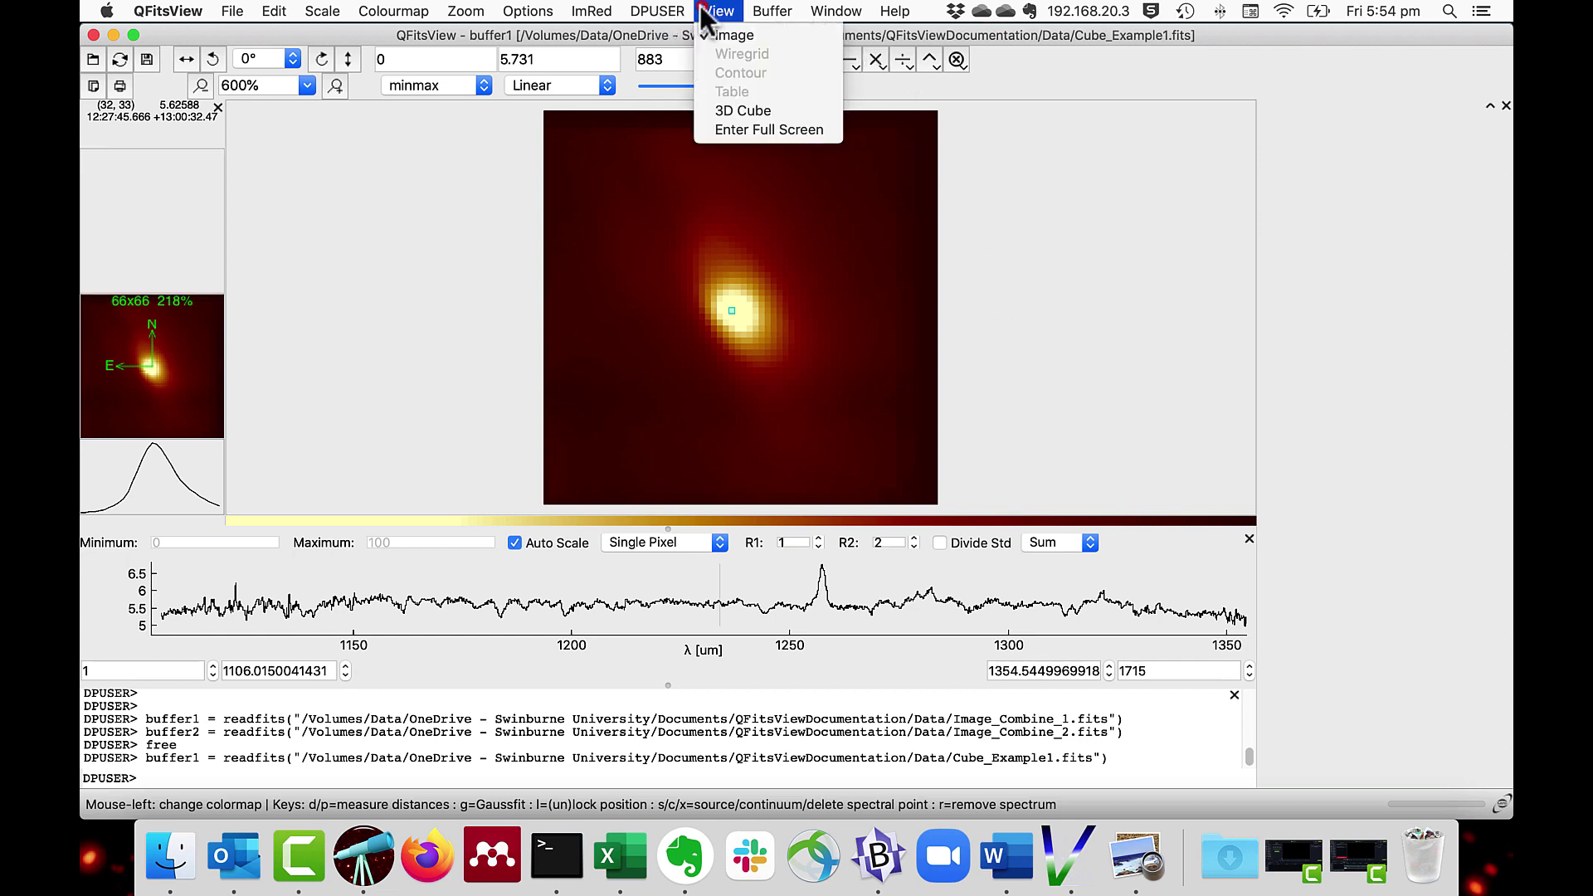
{"action": "left_click", "coordinate": [710, 107]}
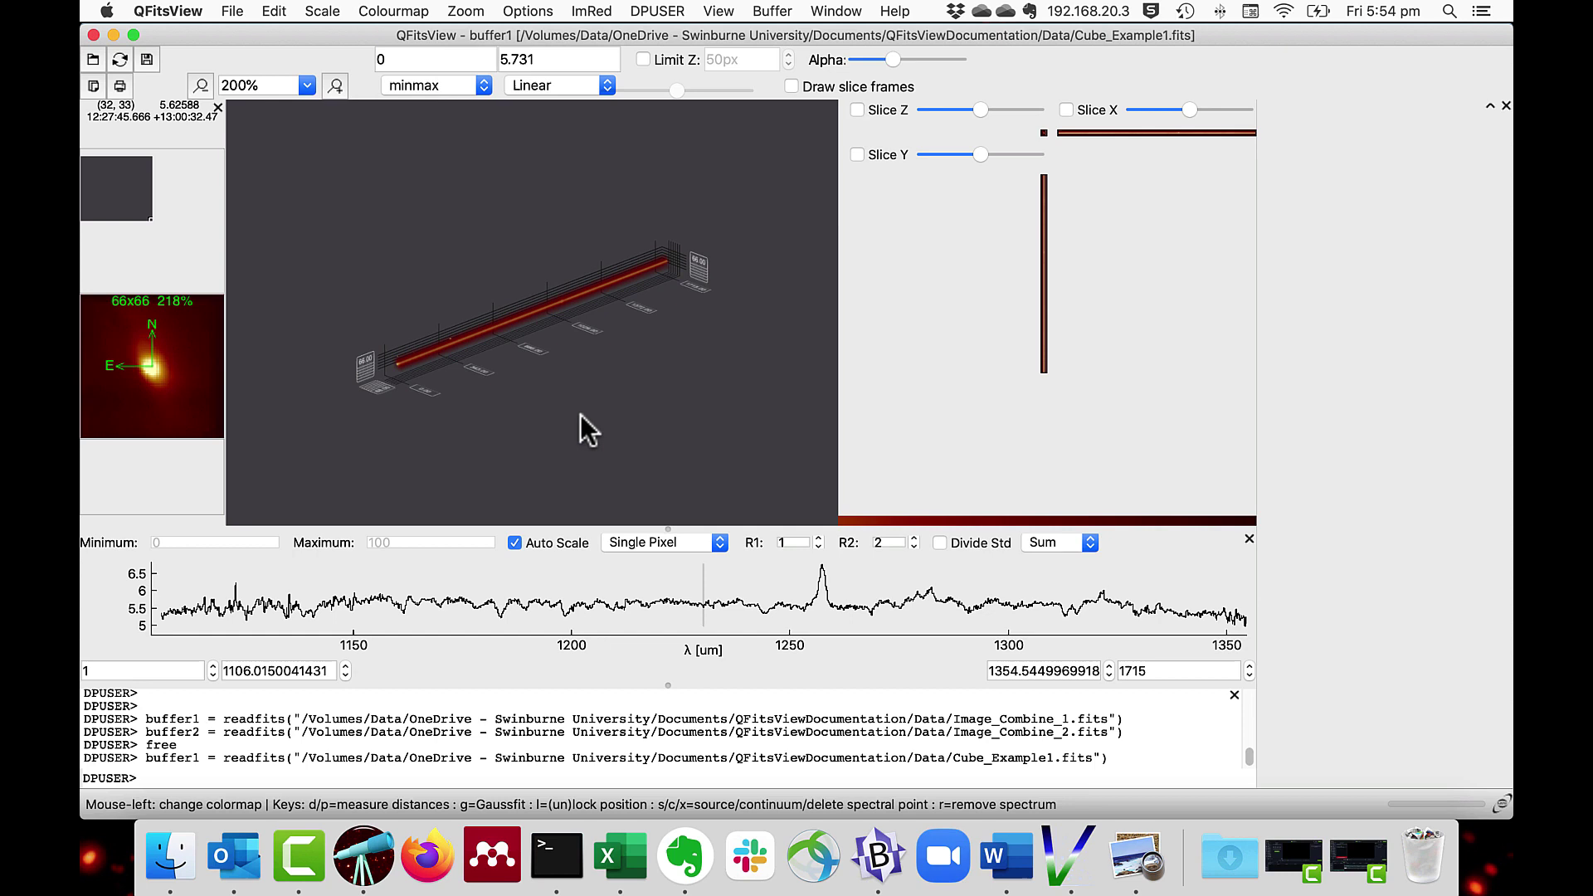
{"action": "left_click_drag", "start_coordinate": [580, 414], "coordinate": [813, 415]}
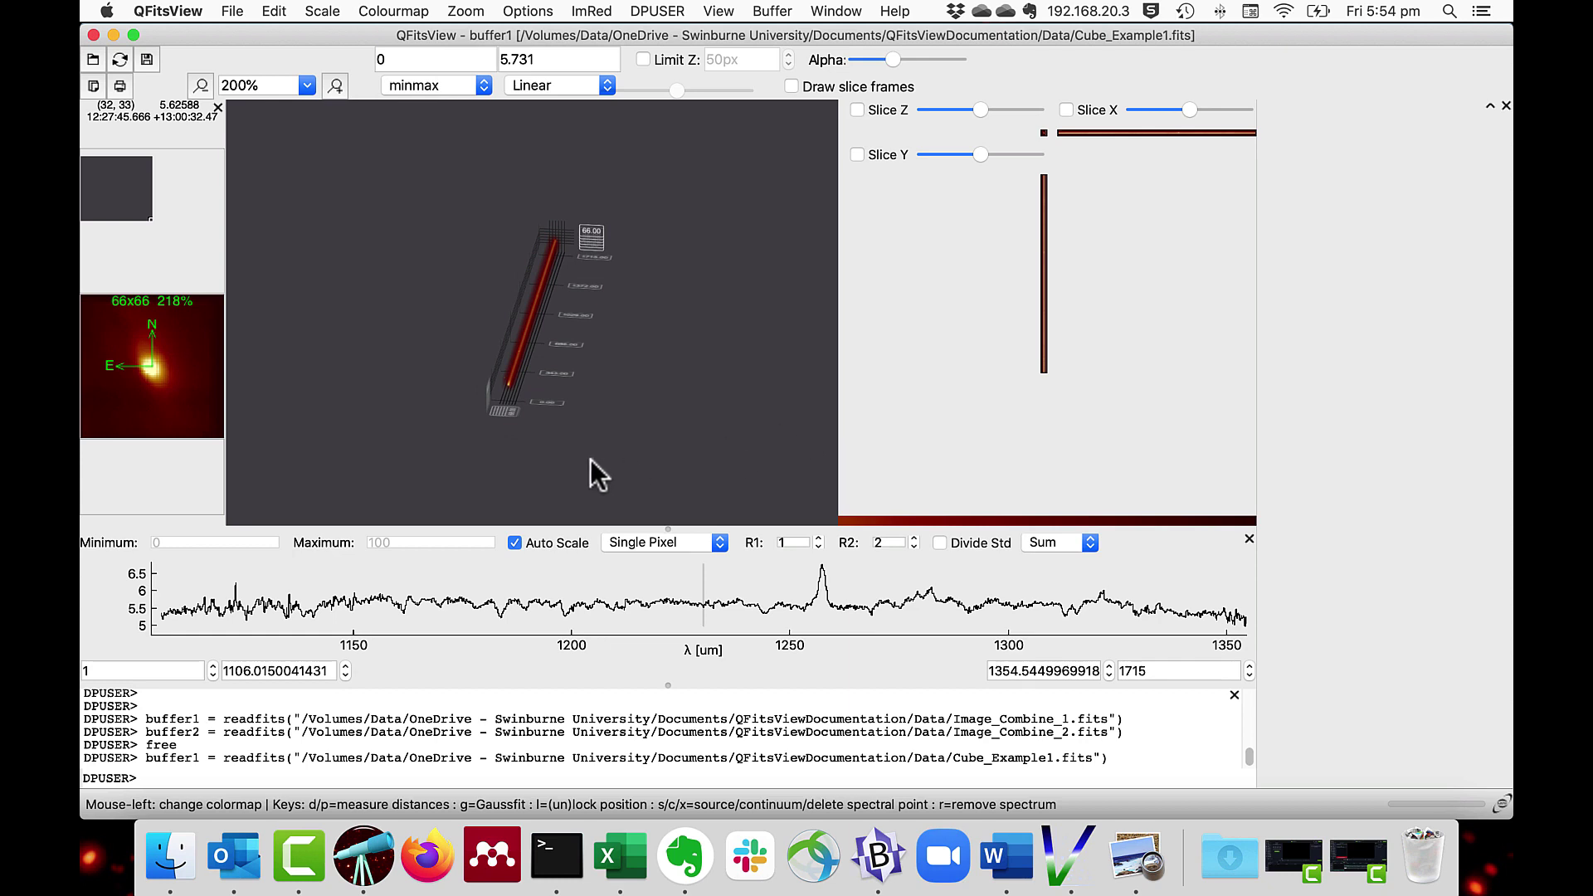
{"action": "mouse_move", "coordinate": [562, 454]}
{"action": "left_mouse_down"}
{"action": "mouse_move", "coordinate": [715, 448]}
{"action": "mouse_move", "coordinate": [518, 441]}
{"action": "mouse_move", "coordinate": [466, 464]}
{"action": "left_mouse_up"}
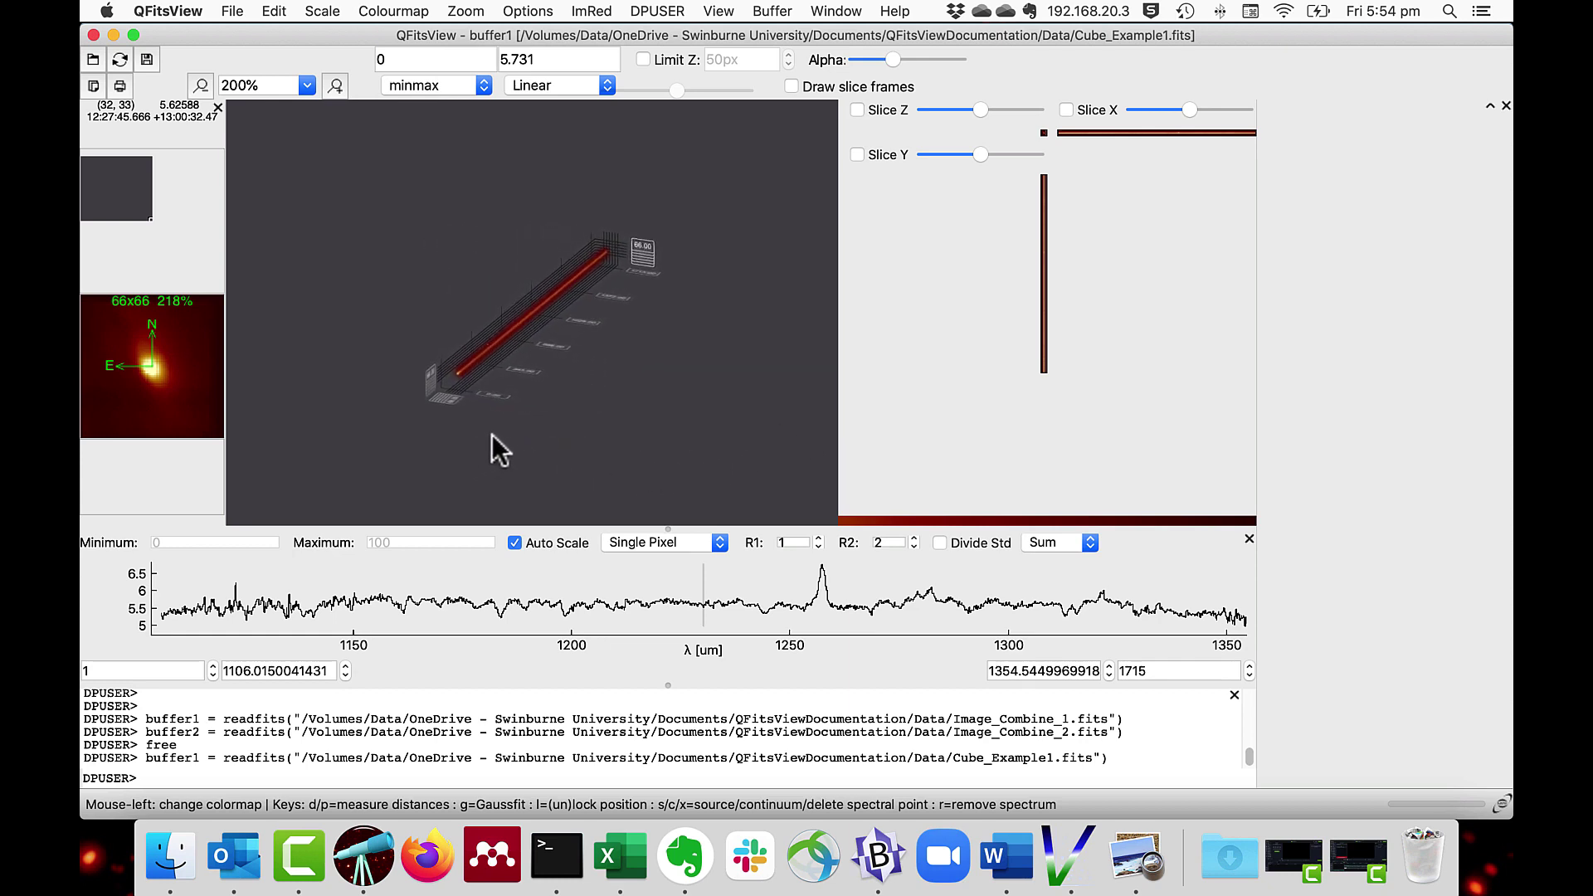
{"action": "scroll", "coordinate": [491, 435], "scroll_direction": "up", "scroll_amount": 3}
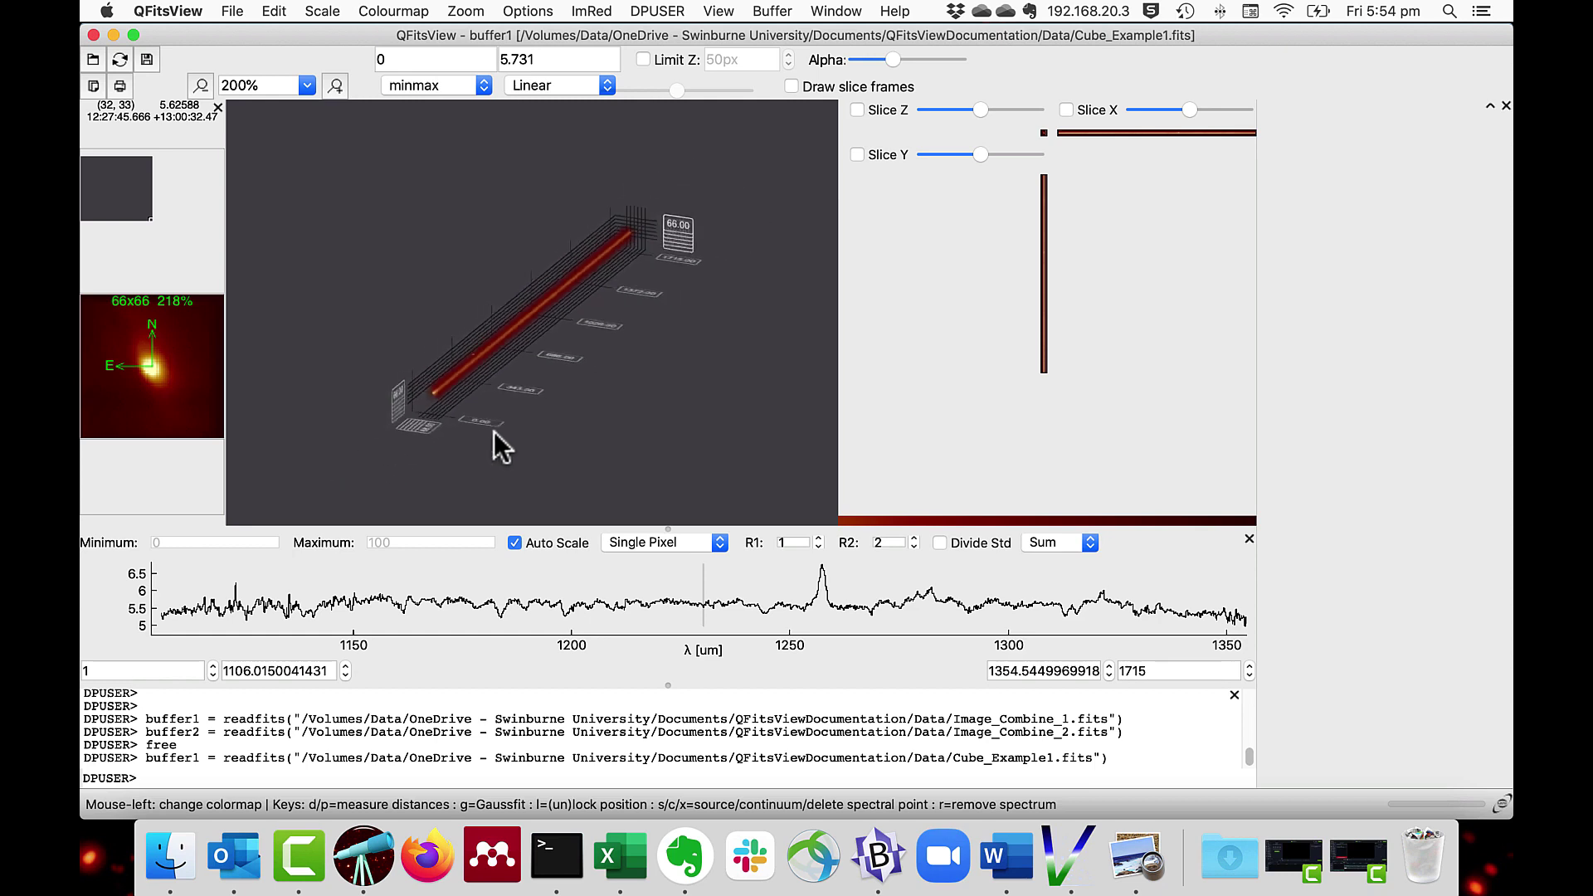
{"action": "scroll", "coordinate": [495, 432], "scroll_direction": "up", "scroll_amount": 2}
{"action": "scroll", "coordinate": [494, 431], "scroll_direction": "down", "scroll_amount": 4}
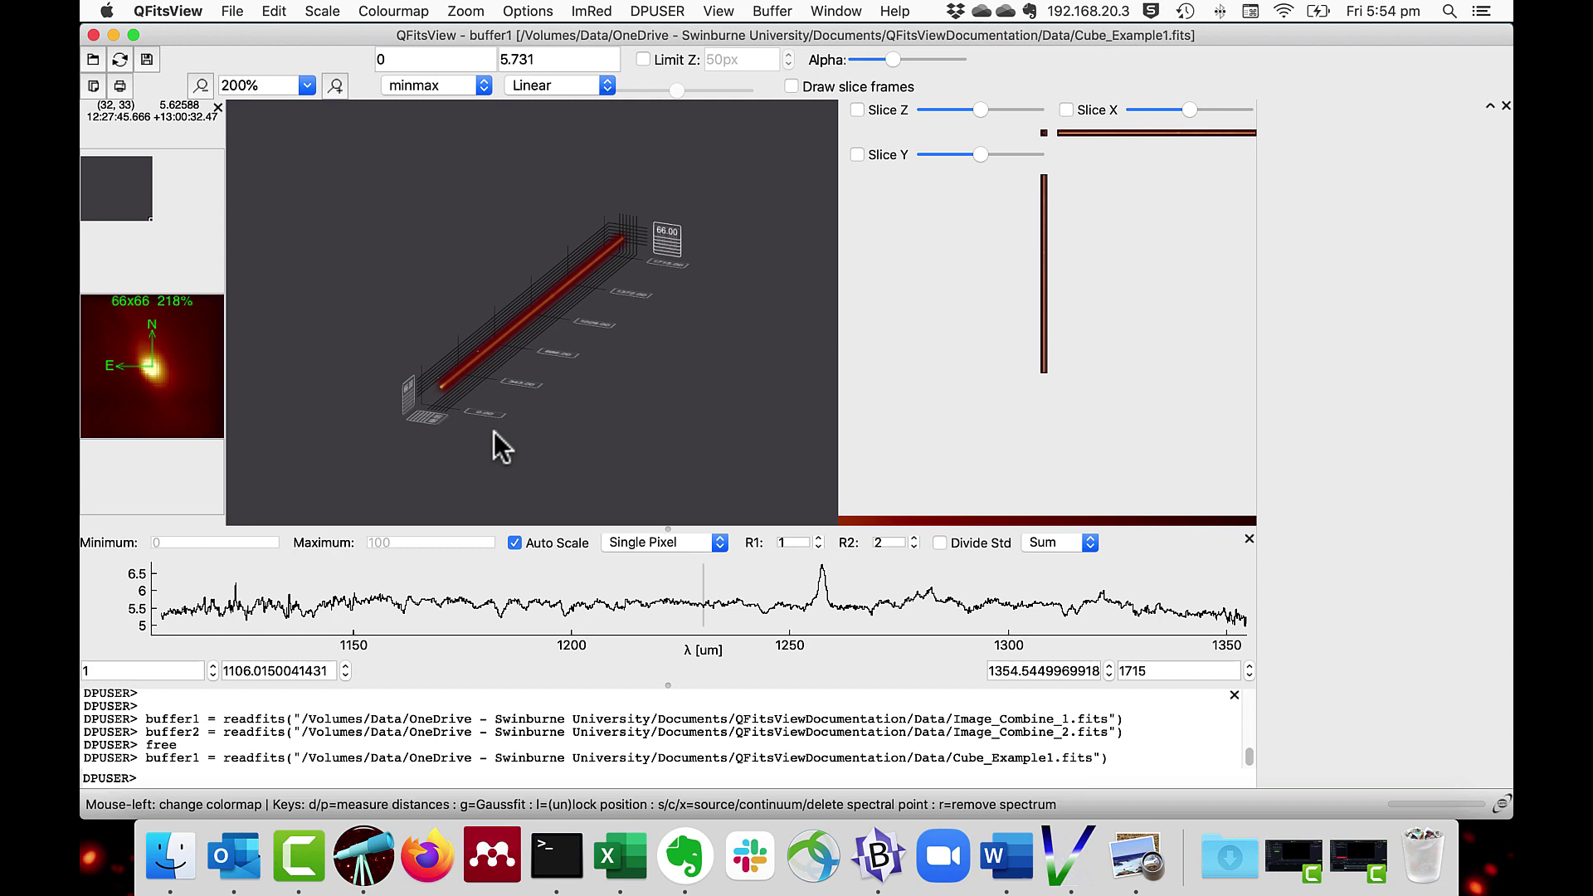
Step: Apply the rainbow colour map and enable Limit Z to cap the depth at 50px
{"action": "left_click", "coordinate": [405, 17]}
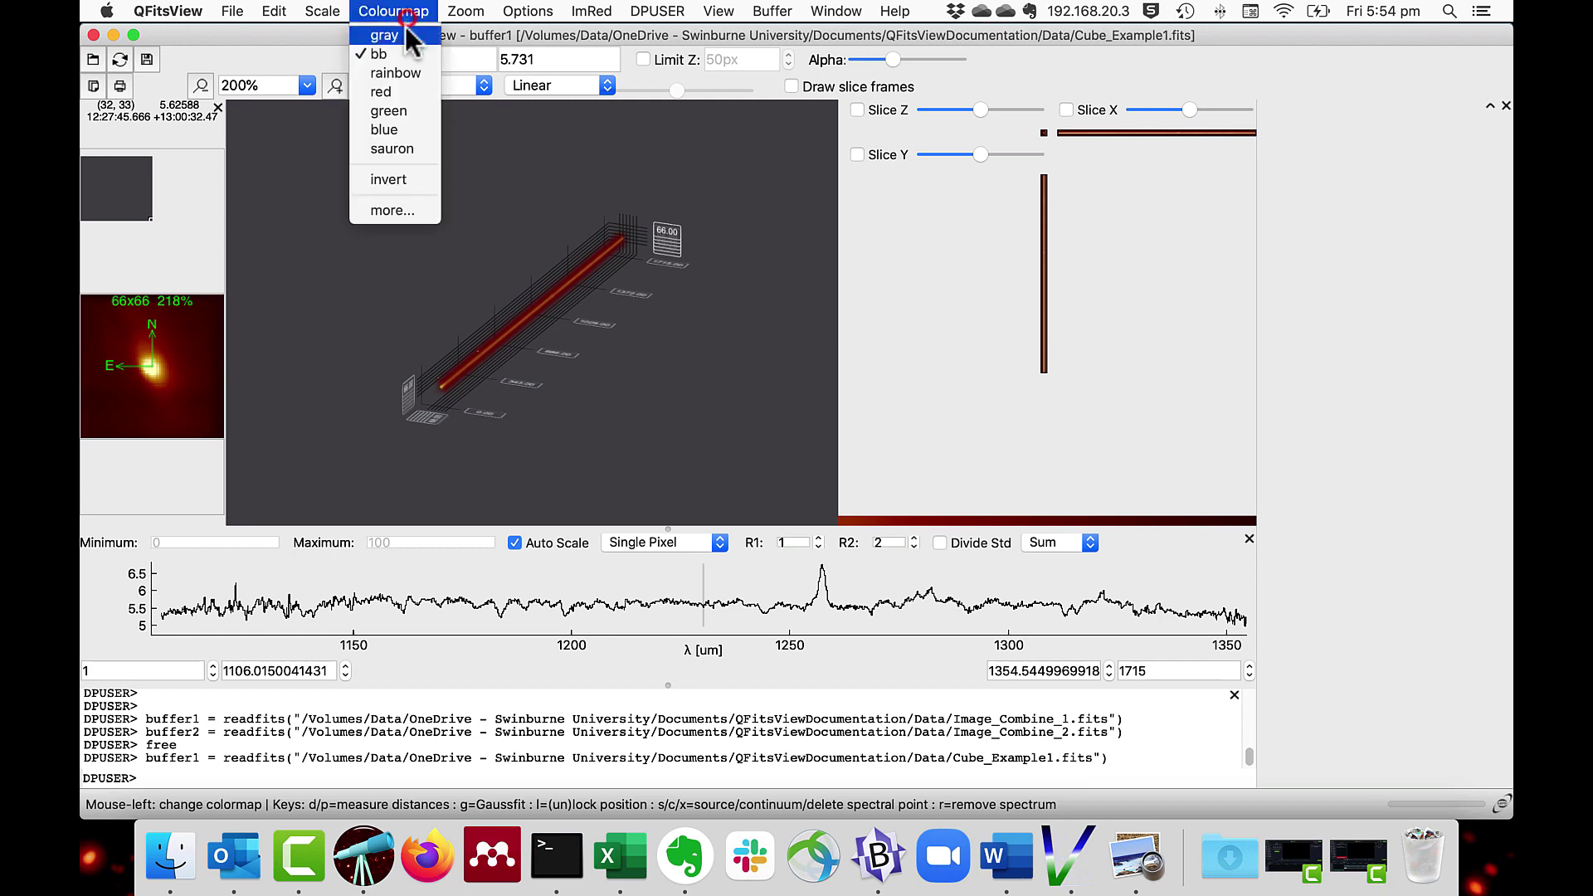
{"action": "left_click", "coordinate": [395, 72]}
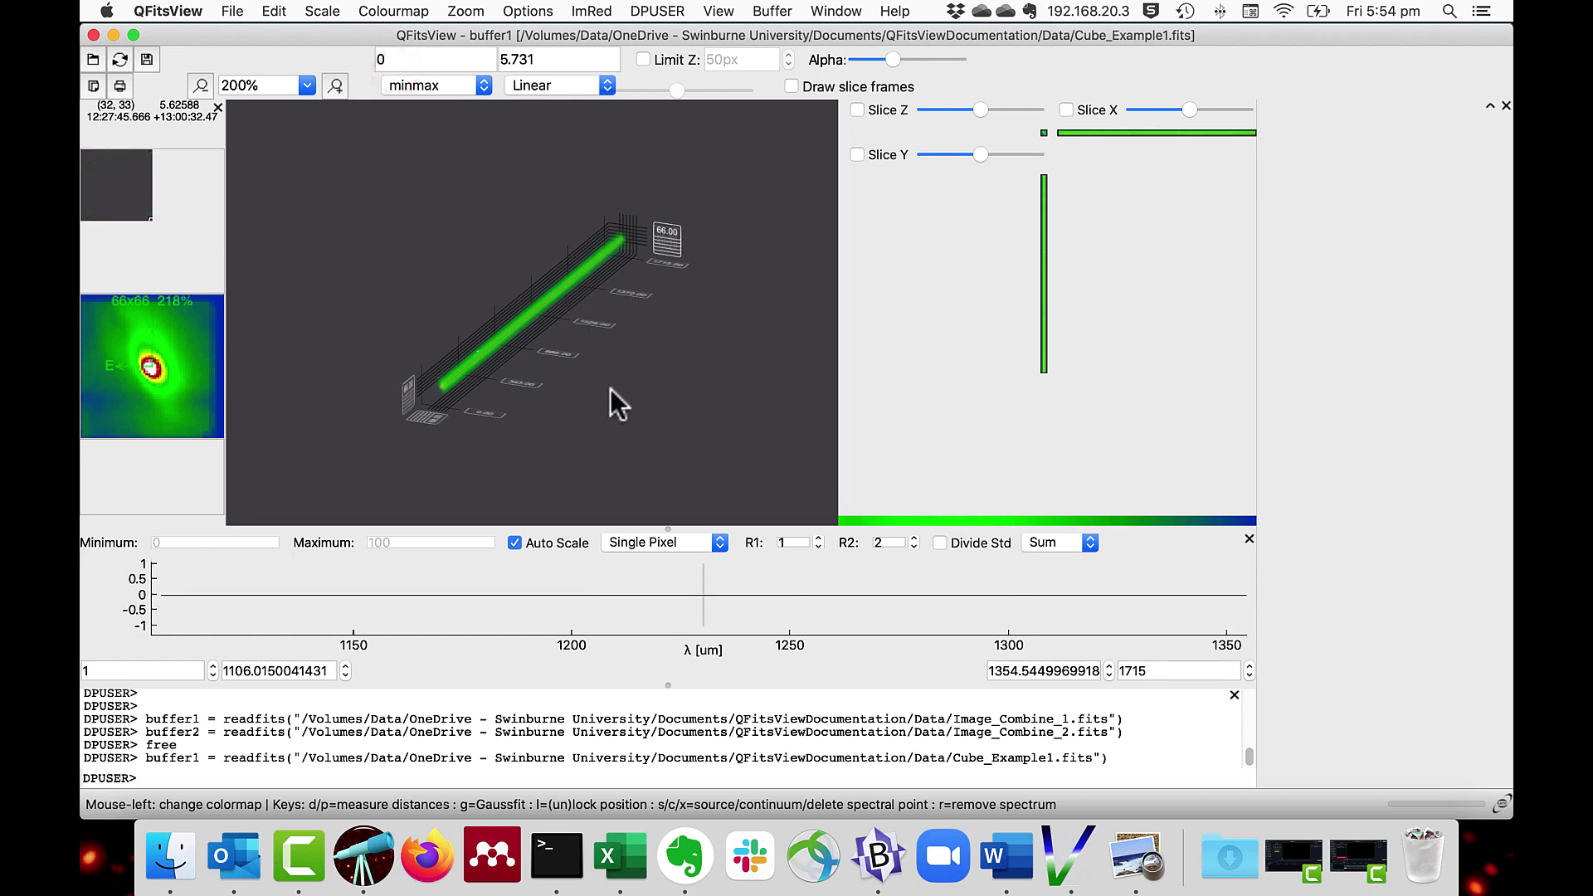
{"action": "left_click", "coordinate": [643, 60]}
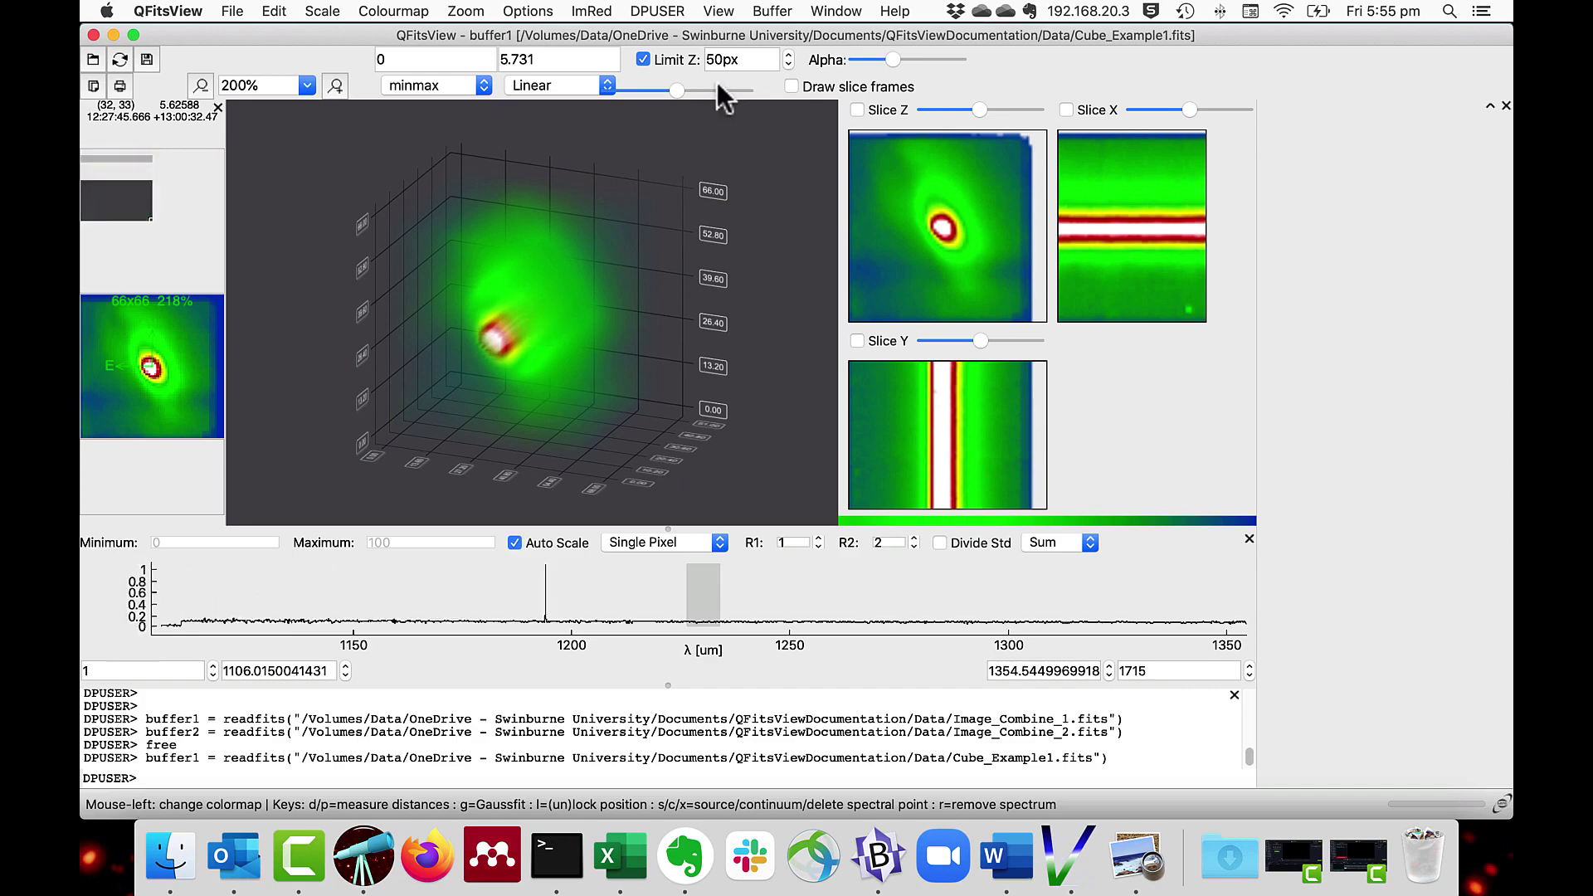
Step: Edit the Limit Z depth value, trying 30 before entering 100
{"action": "left_click", "coordinate": [712, 61]}
{"action": "scroll", "coordinate": [711, 61], "scroll_direction": "up", "scroll_amount": 4}
{"action": "type", "text": "30"}
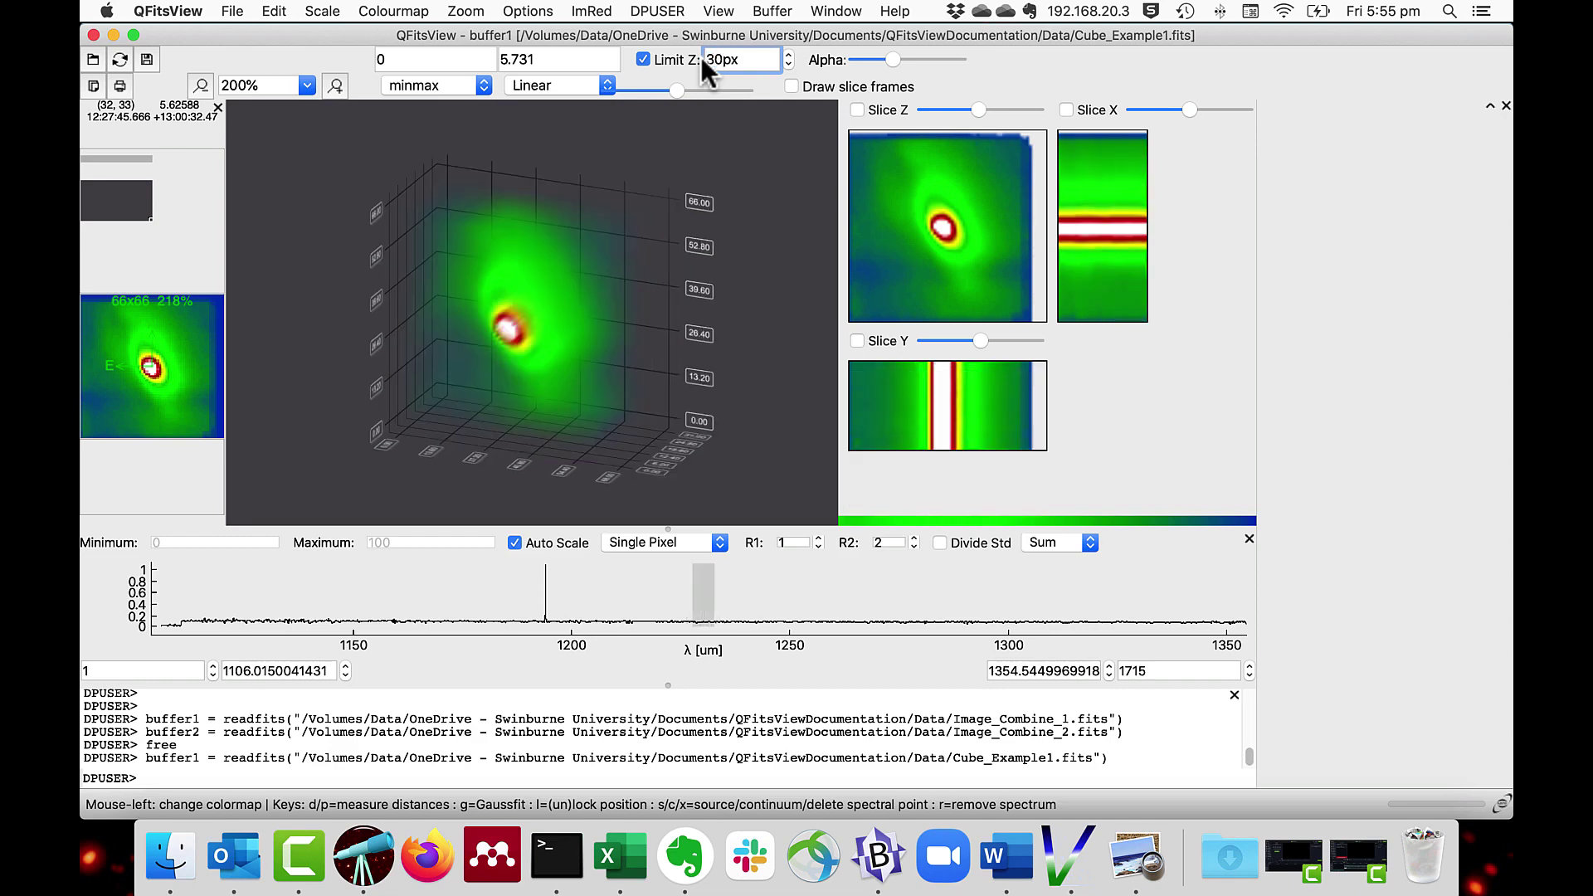
{"action": "key", "text": "BackSpace"}
{"action": "key", "text": "BackSpace"}
{"action": "type", "text": "1"}
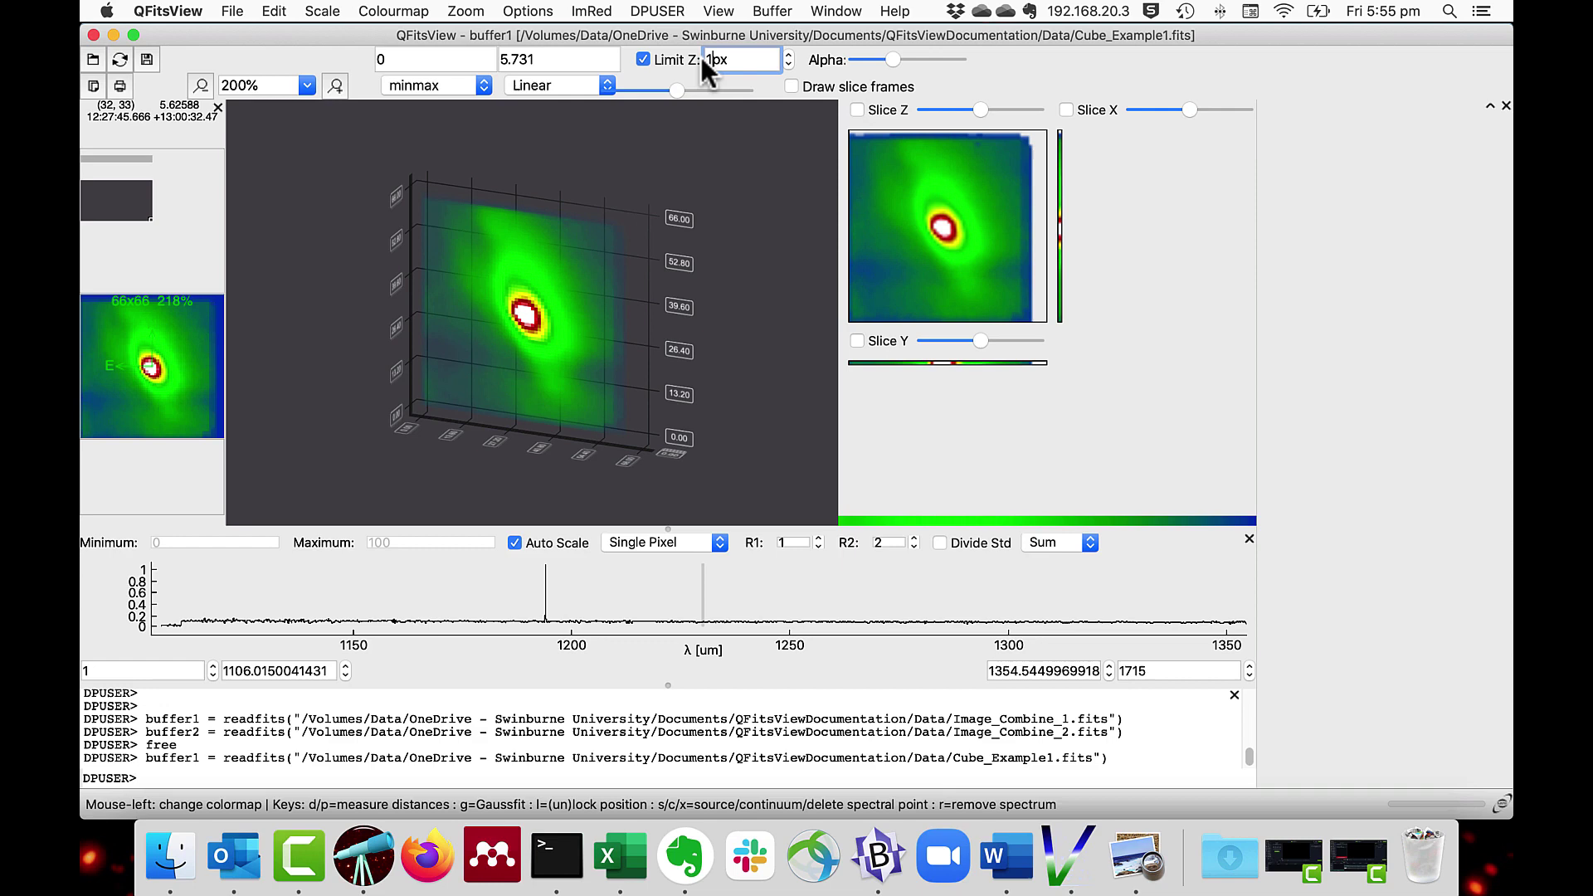
{"action": "type", "text": "00"}
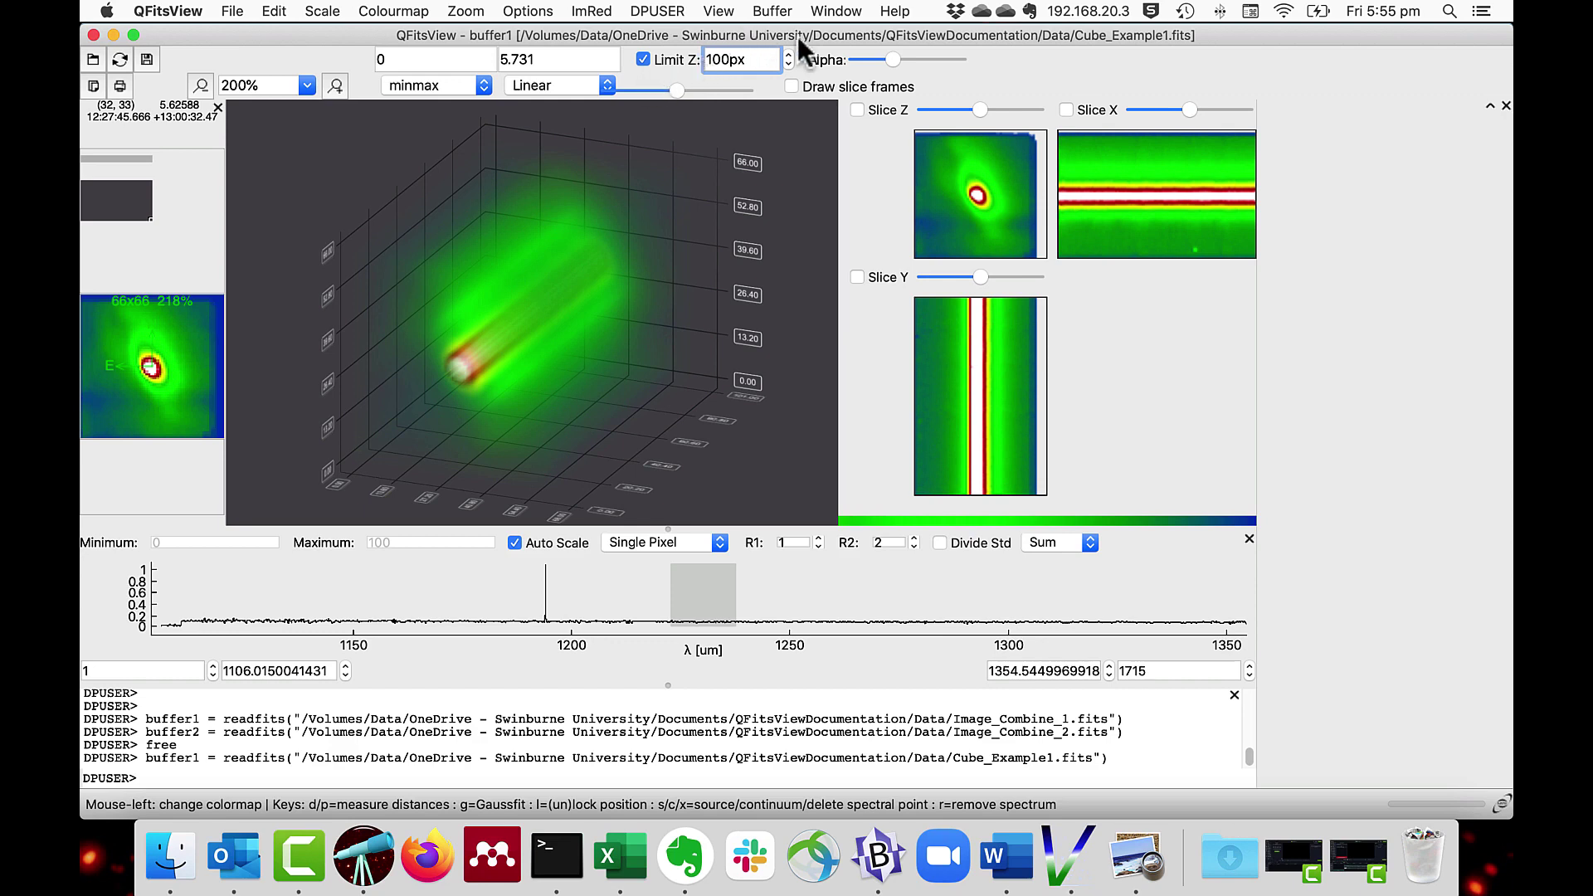
Step: Shift the wavelength band toward 1260 um and adjust the Alpha opacity slider
{"action": "left_click", "coordinate": [674, 88]}
{"action": "left_click_drag", "start_coordinate": [674, 88], "coordinate": [689, 87]}
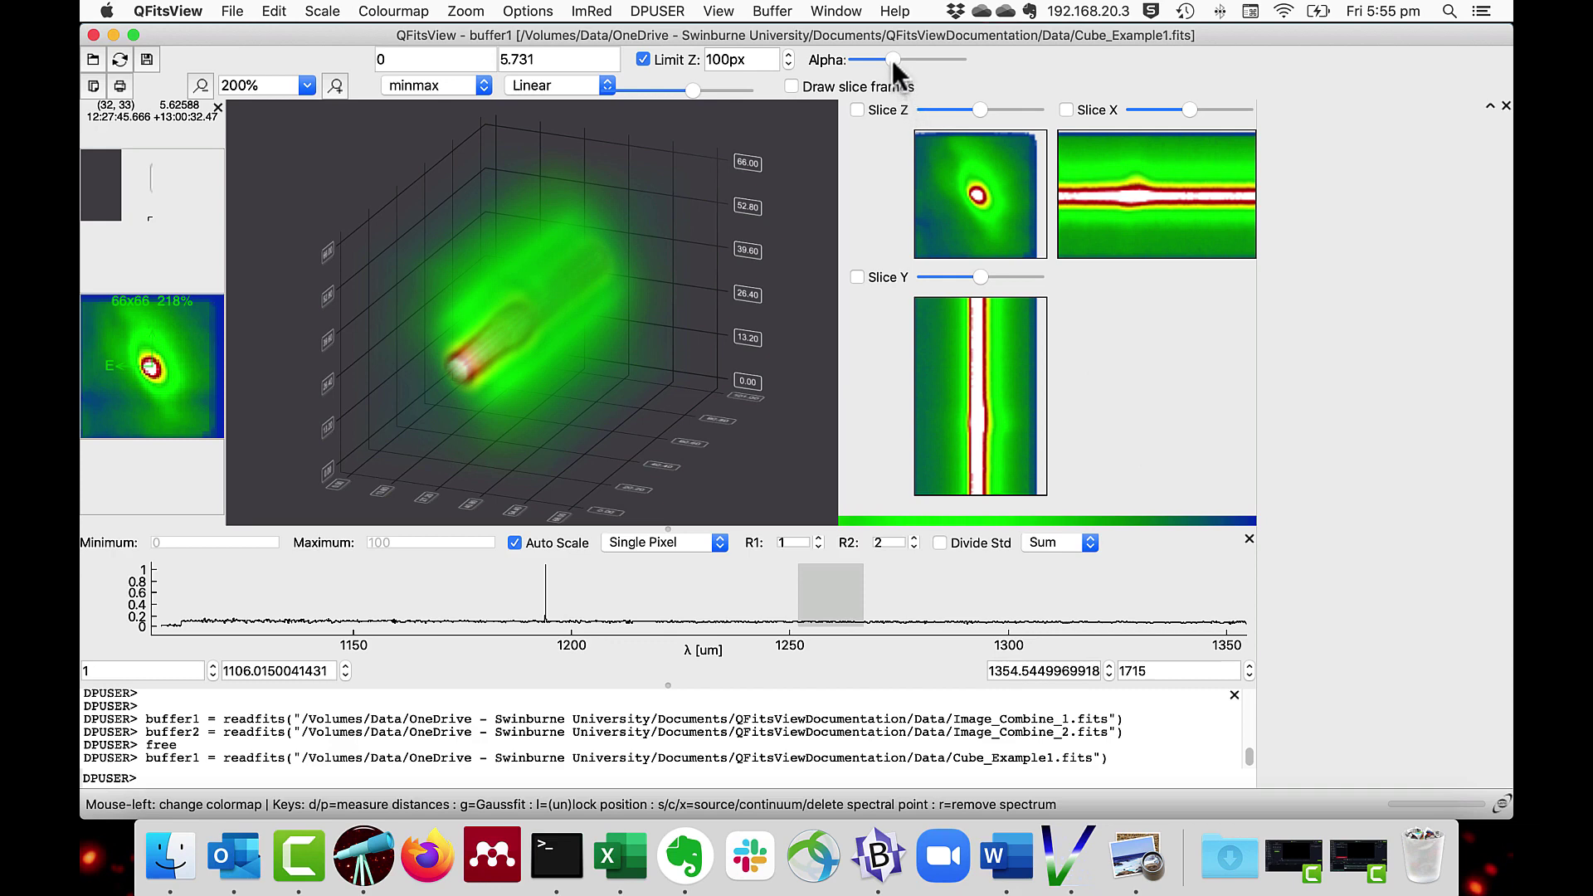
{"action": "mouse_move", "coordinate": [892, 61]}
{"action": "left_mouse_down"}
{"action": "mouse_move", "coordinate": [941, 60]}
{"action": "mouse_move", "coordinate": [881, 61]}
{"action": "left_mouse_up"}
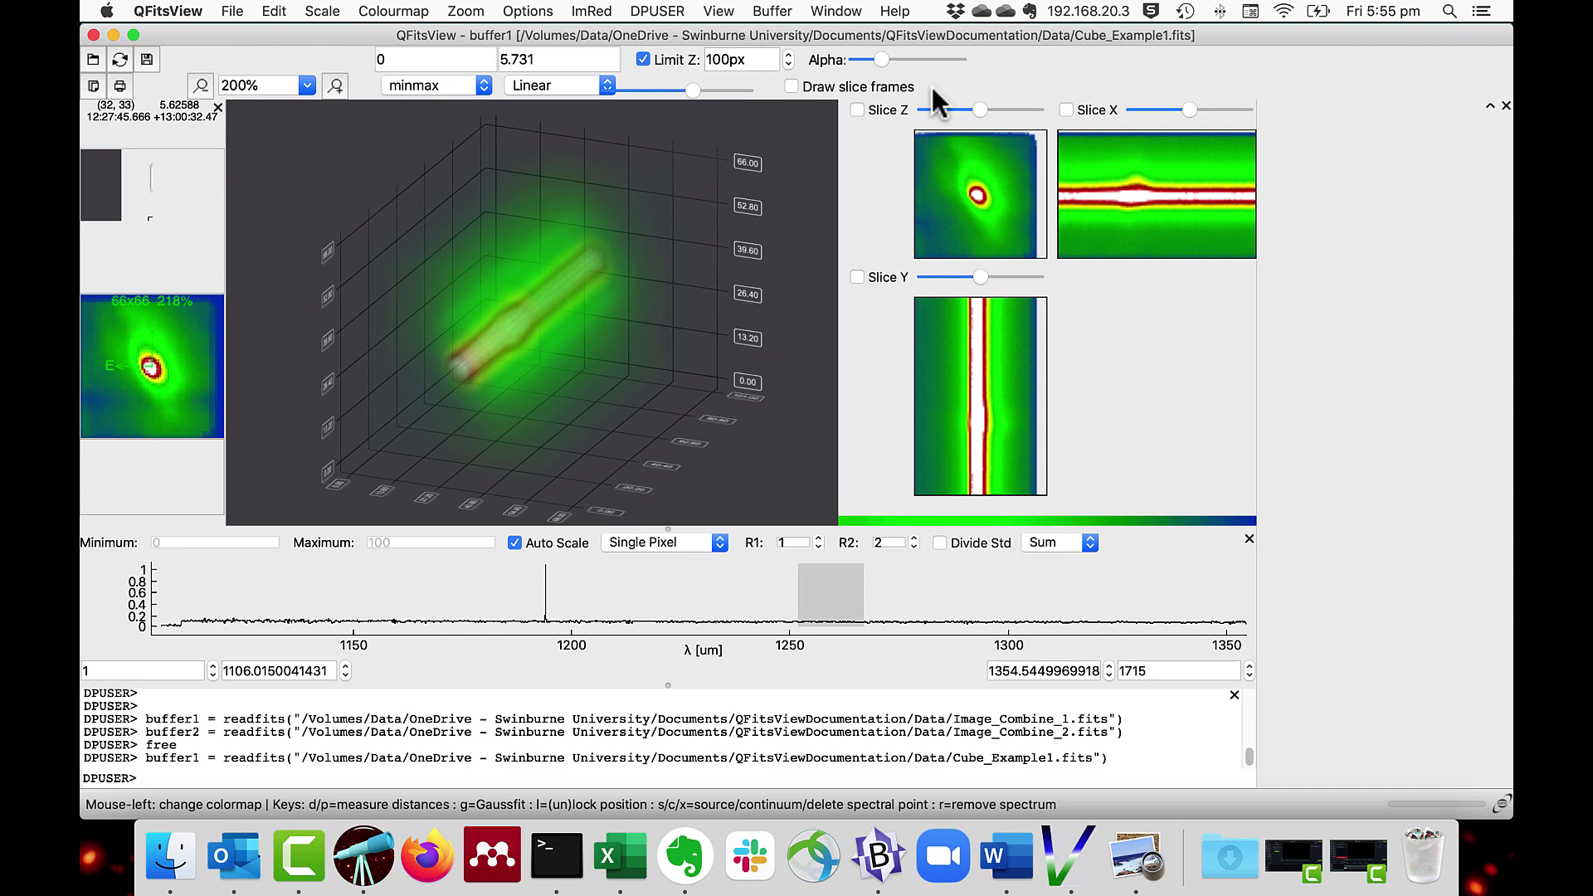
Step: Enable Slice Z, move its plane, and stretch the colours to purple-blue-green
{"action": "left_click", "coordinate": [857, 110]}
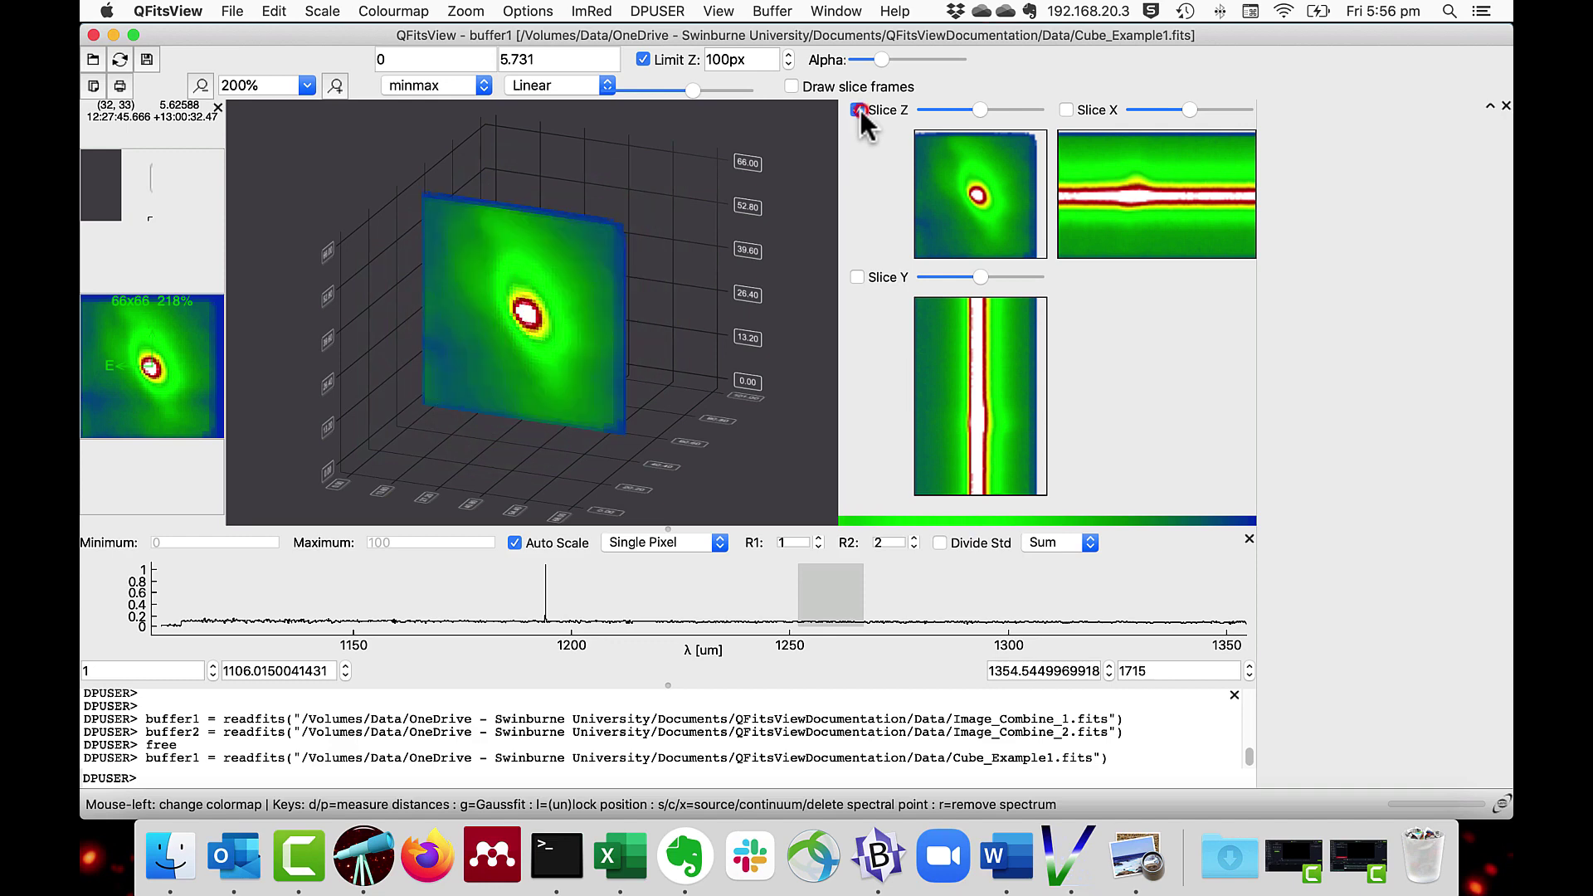
{"action": "mouse_move", "coordinate": [978, 108]}
{"action": "left_mouse_down"}
{"action": "mouse_move", "coordinate": [930, 116]}
{"action": "mouse_move", "coordinate": [993, 109]}
{"action": "mouse_move", "coordinate": [968, 106]}
{"action": "left_mouse_up"}
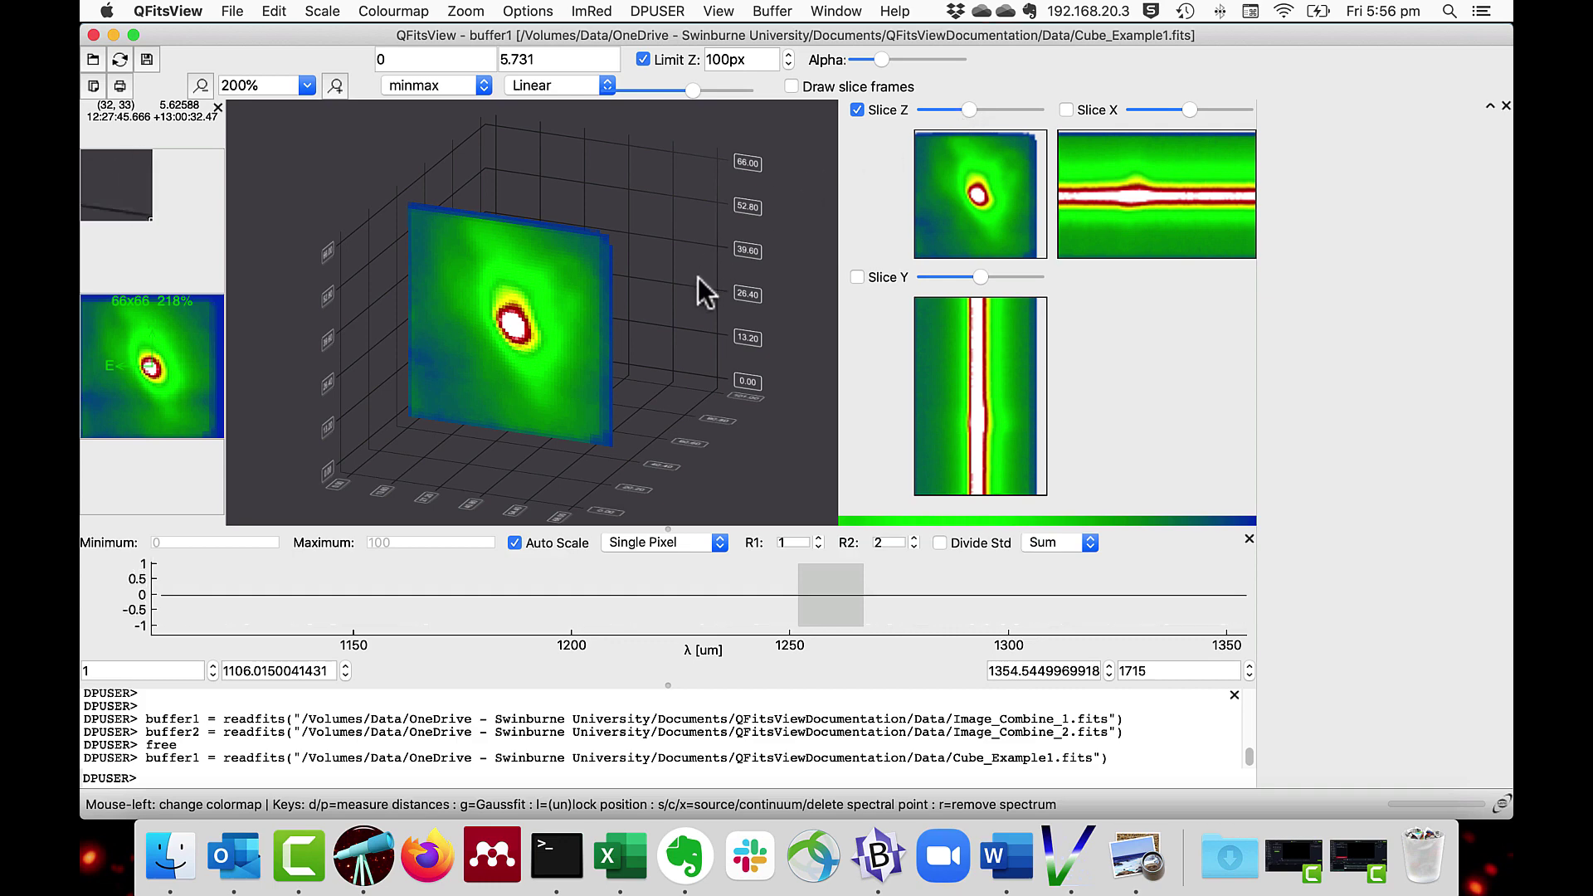
{"action": "left_click", "coordinate": [679, 306]}
{"action": "mouse_move", "coordinate": [679, 305]}
{"action": "left_mouse_down"}
{"action": "mouse_move", "coordinate": [680, 277]}
{"action": "mouse_move", "coordinate": [674, 317]}
{"action": "mouse_move", "coordinate": [707, 312]}
{"action": "mouse_move", "coordinate": [674, 316]}
{"action": "mouse_move", "coordinate": [629, 292]}
{"action": "mouse_move", "coordinate": [644, 306]}
{"action": "mouse_move", "coordinate": [675, 238]}
{"action": "mouse_move", "coordinate": [685, 285]}
{"action": "left_mouse_up"}
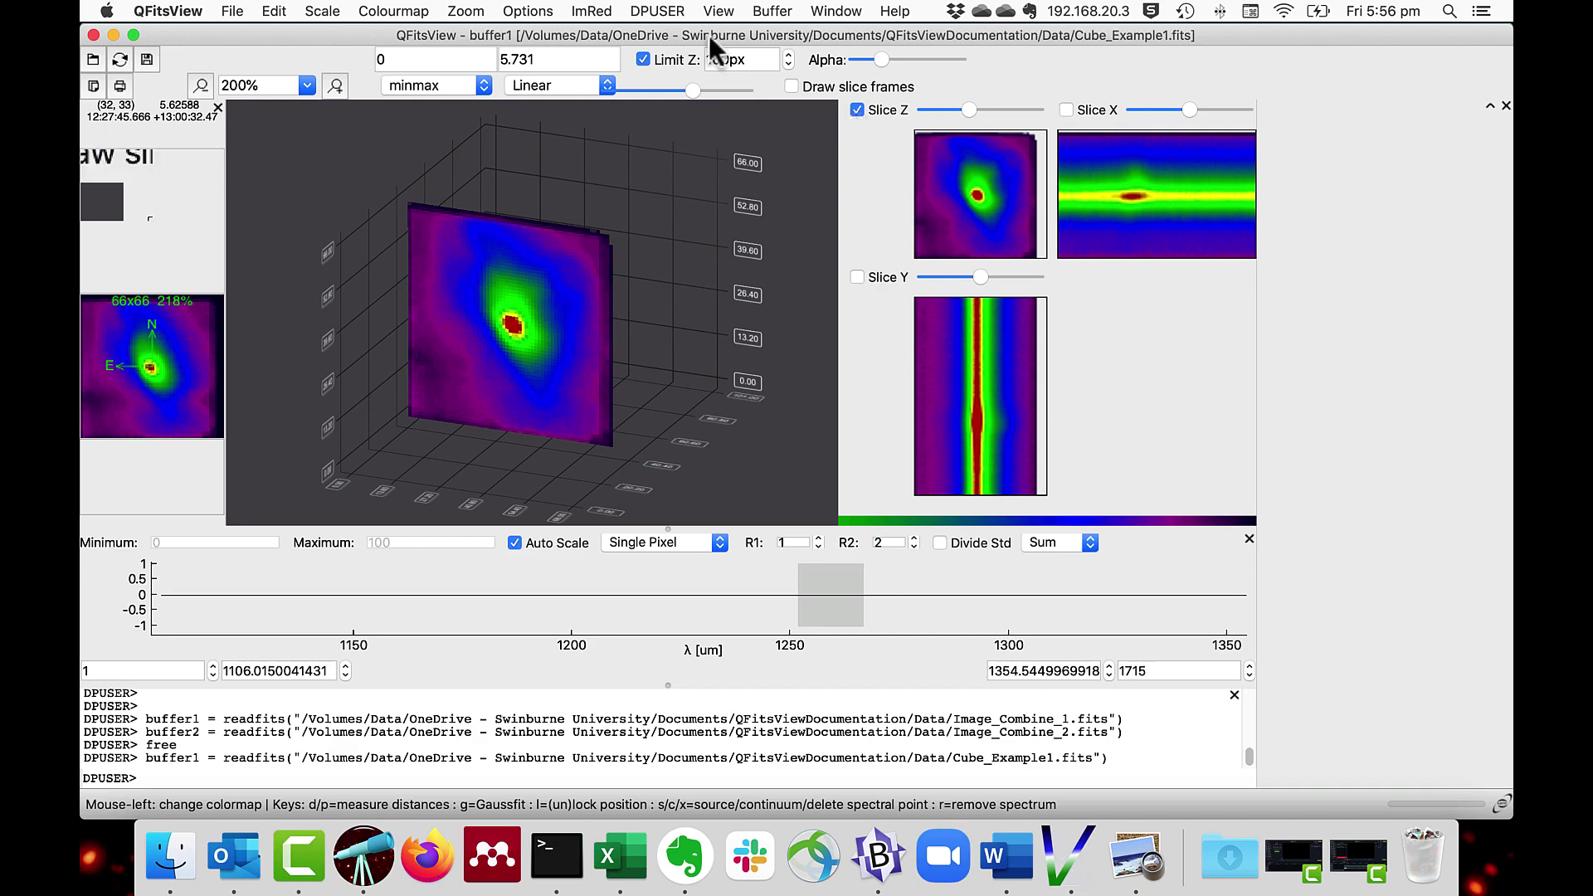
Step: Choose View > Image to leave the 3D Cube display
{"action": "left_click", "coordinate": [757, 12]}
{"action": "mouse_move", "coordinate": [718, 11]}
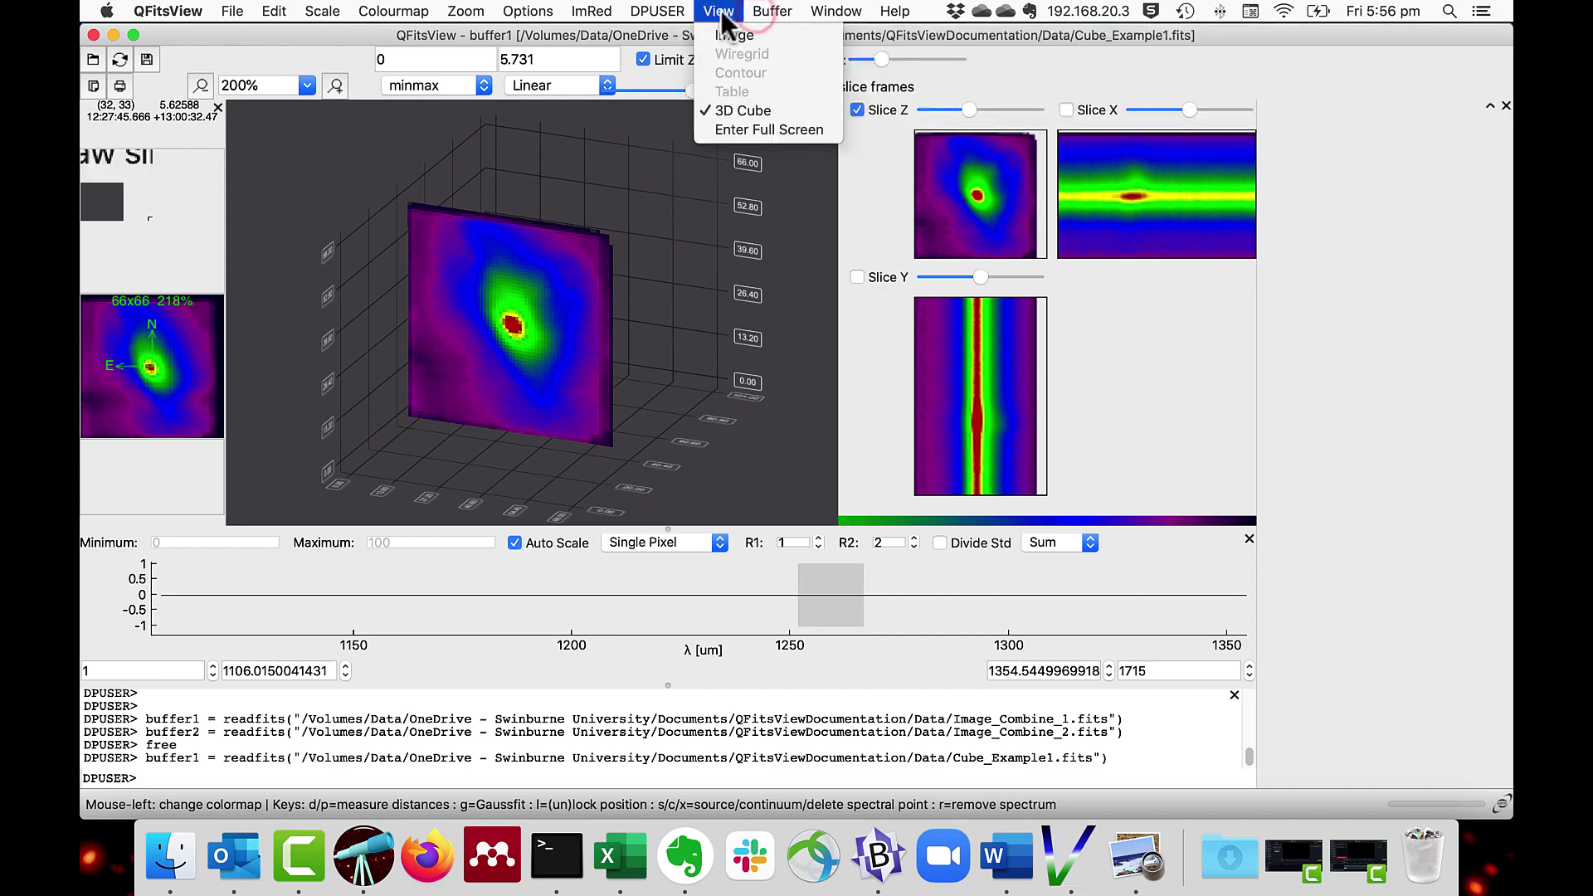
{"action": "left_click", "coordinate": [724, 37]}
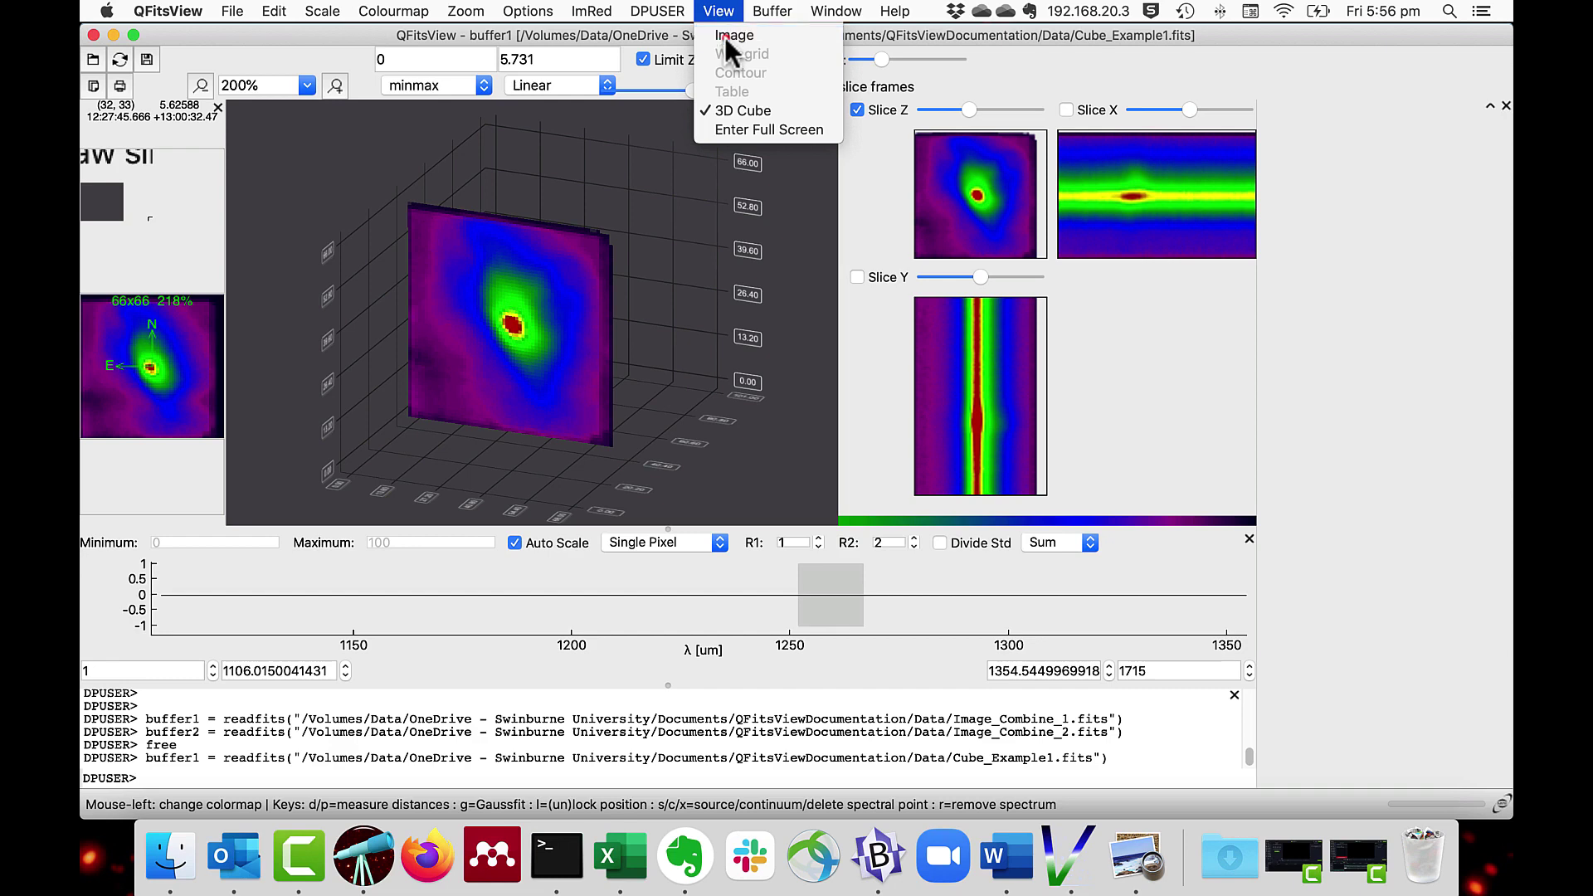